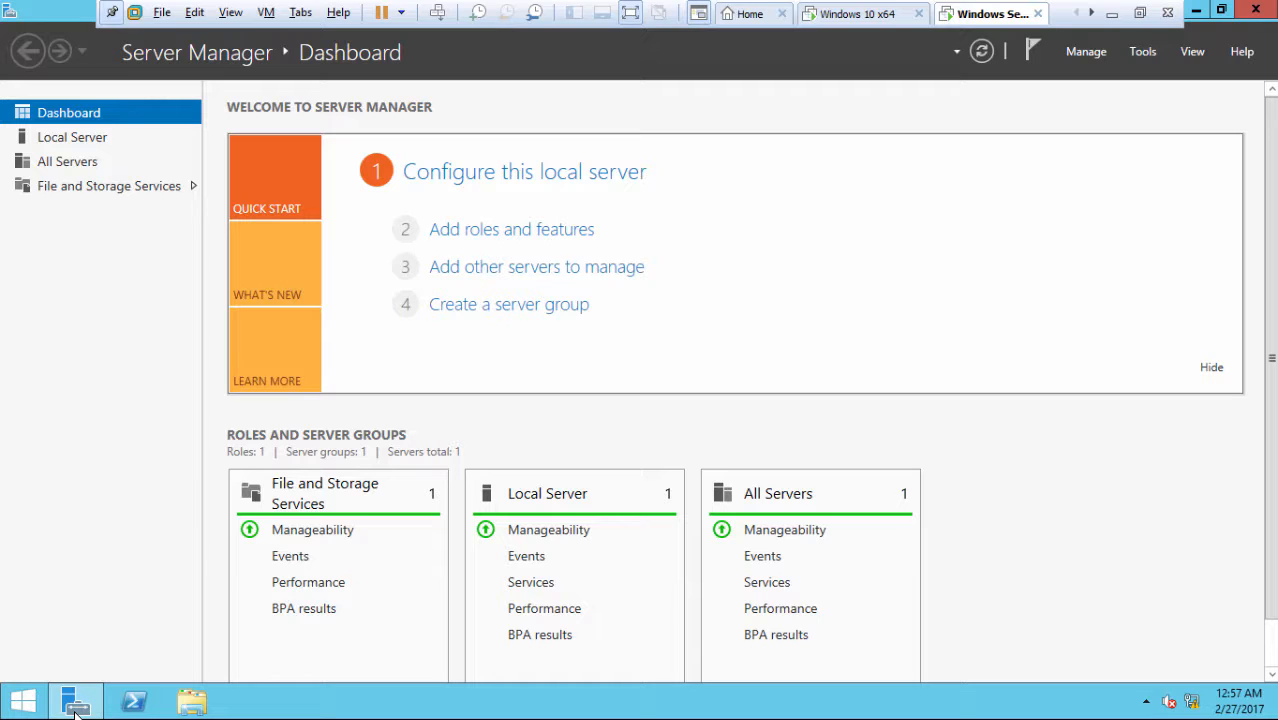
Run Add Roles and Features as a role-based installation on the local server, up to Select server roles
click(533, 233)
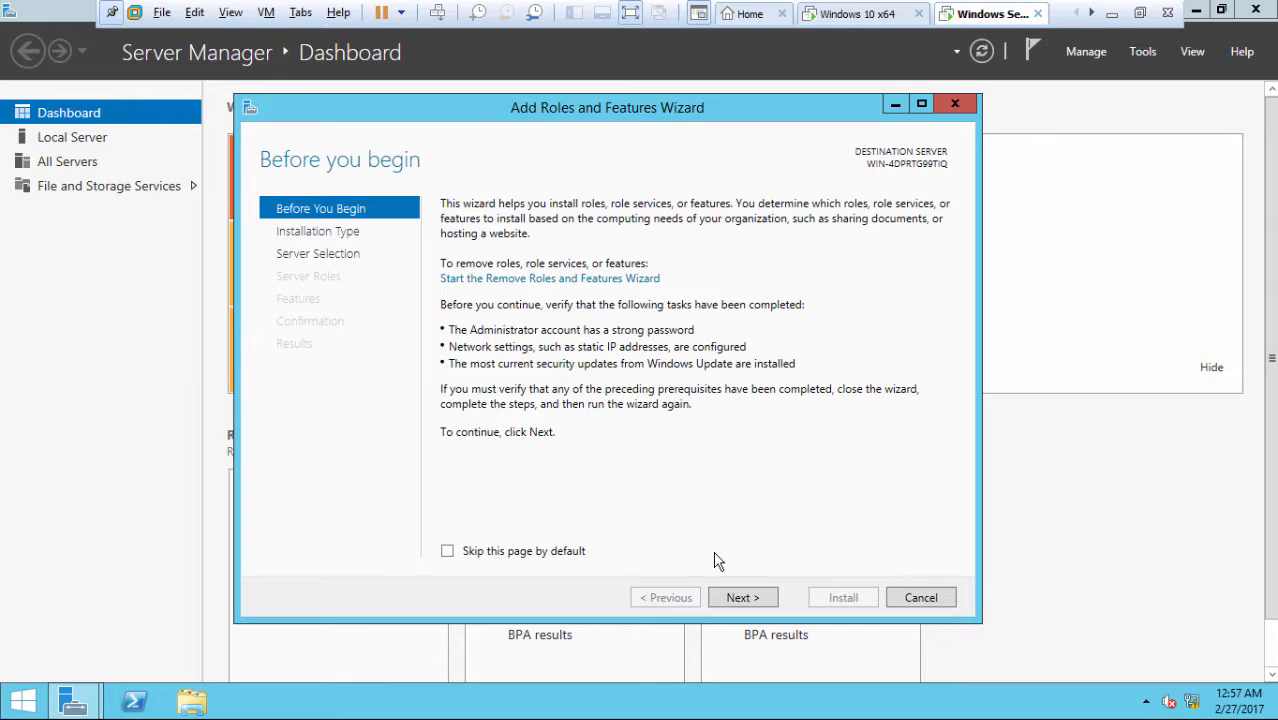
click(739, 603)
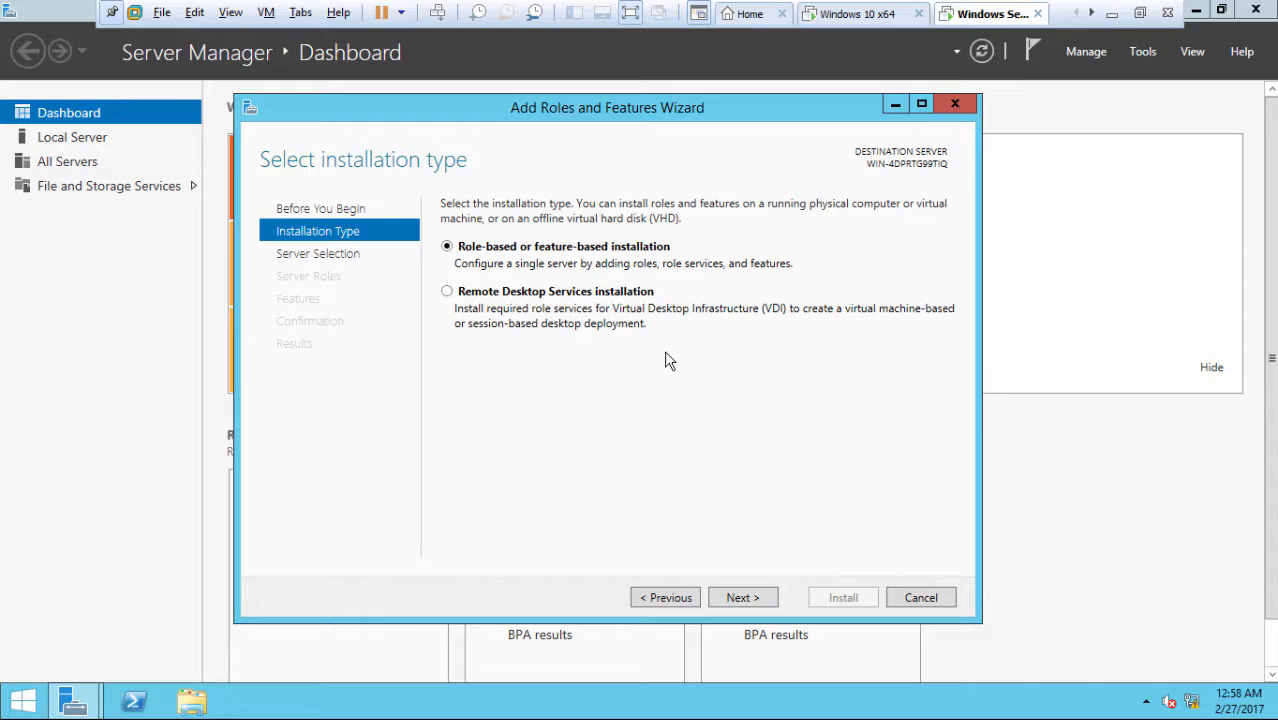
click(740, 600)
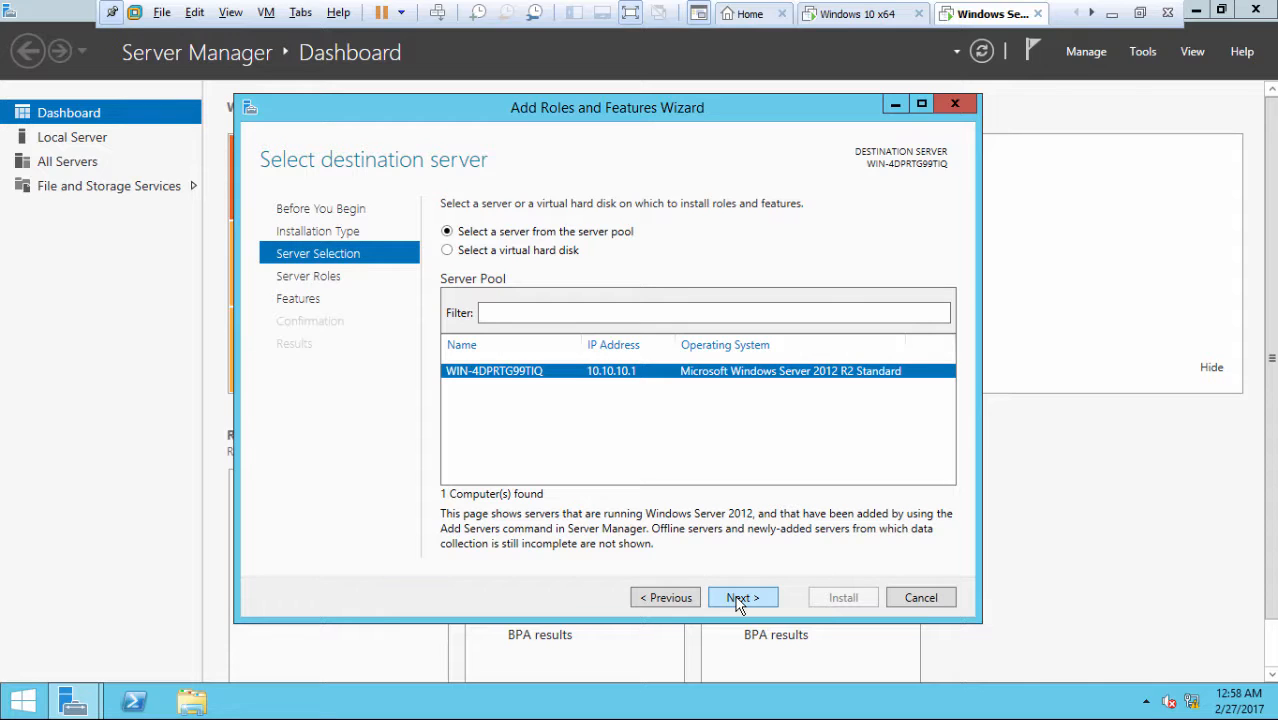
click(739, 600)
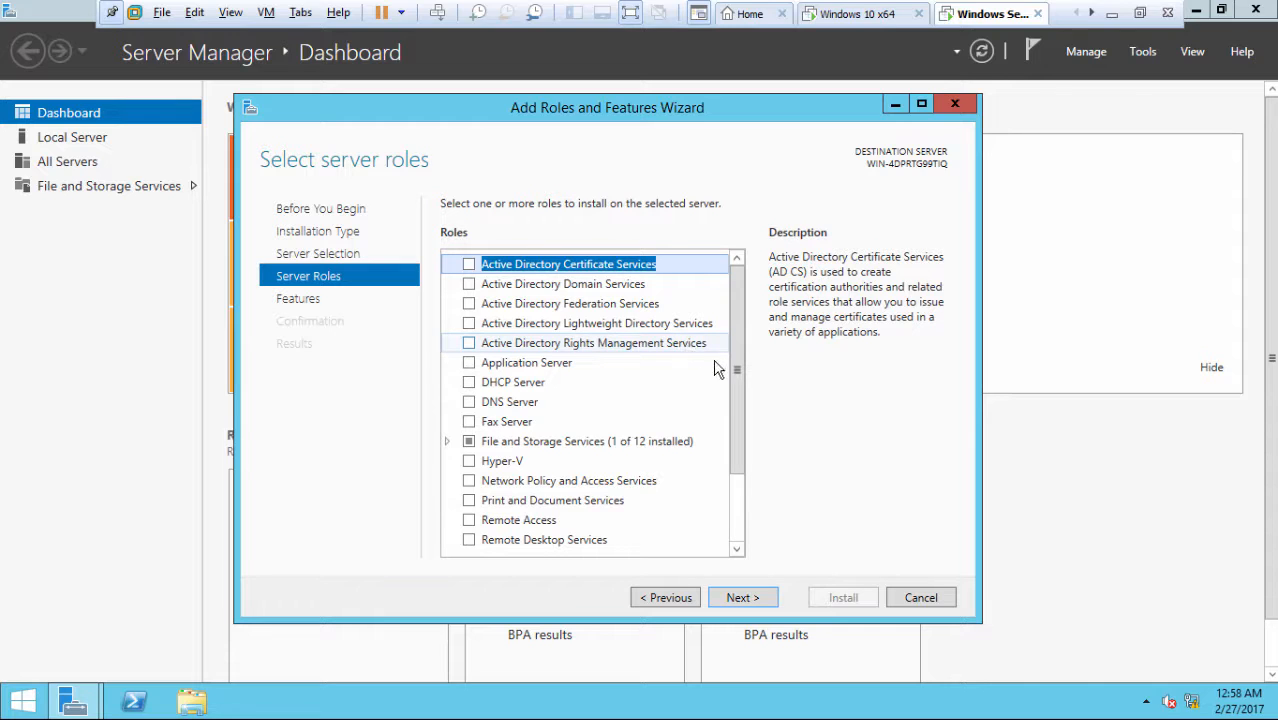
mouse_move(737, 373)
mouse_down()
mouse_move(736, 459)
mouse_move(739, 366)
mouse_up()
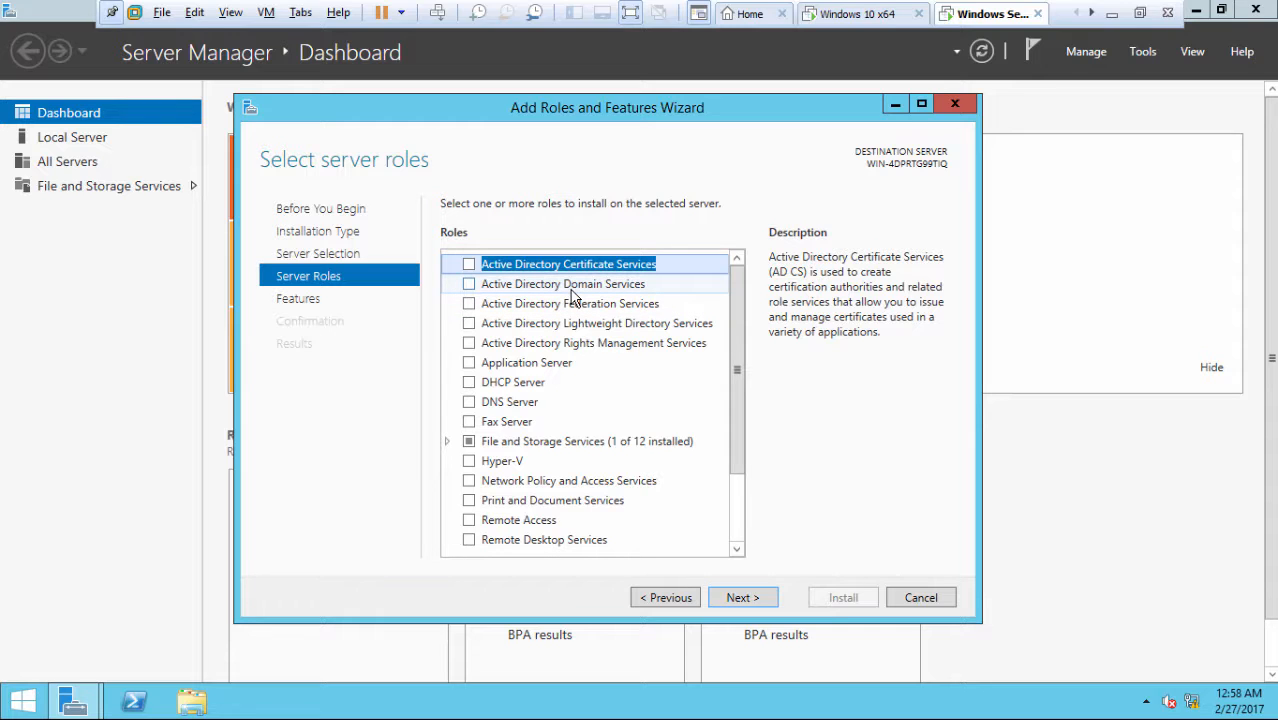
Check Active Directory Domain Services, add its required management tools, and continue to Select features
click(470, 287)
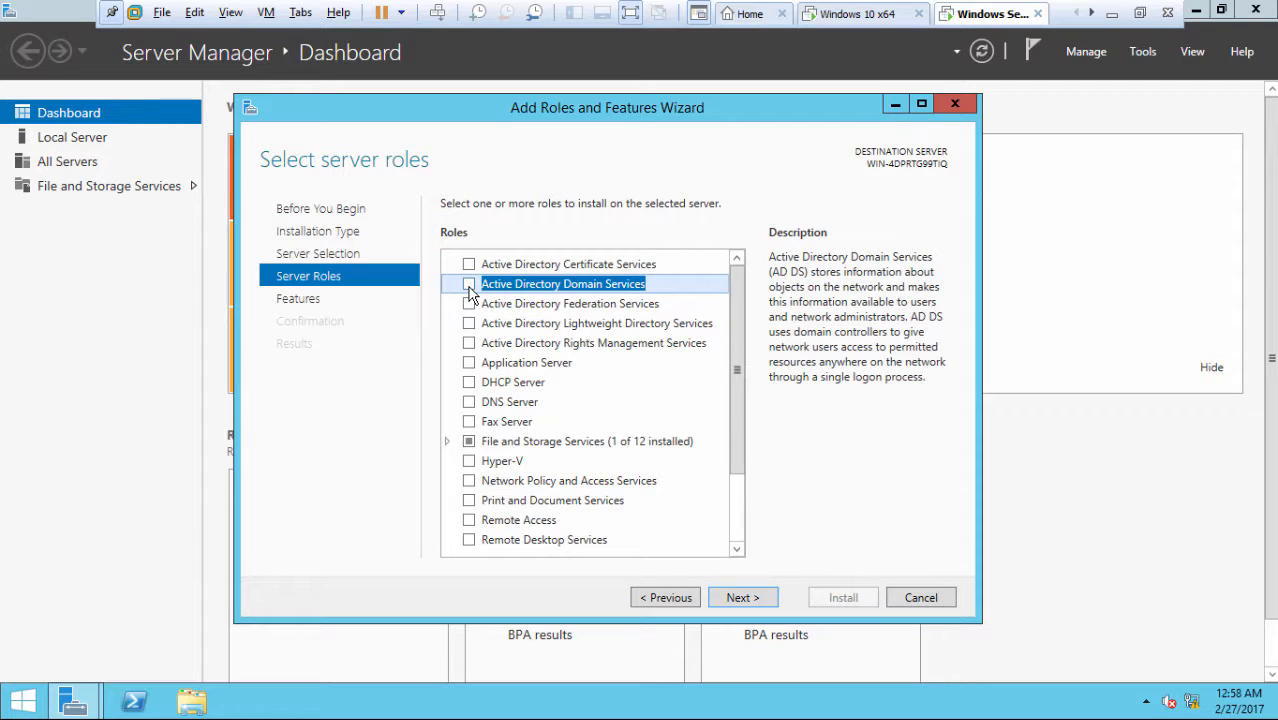
click(469, 286)
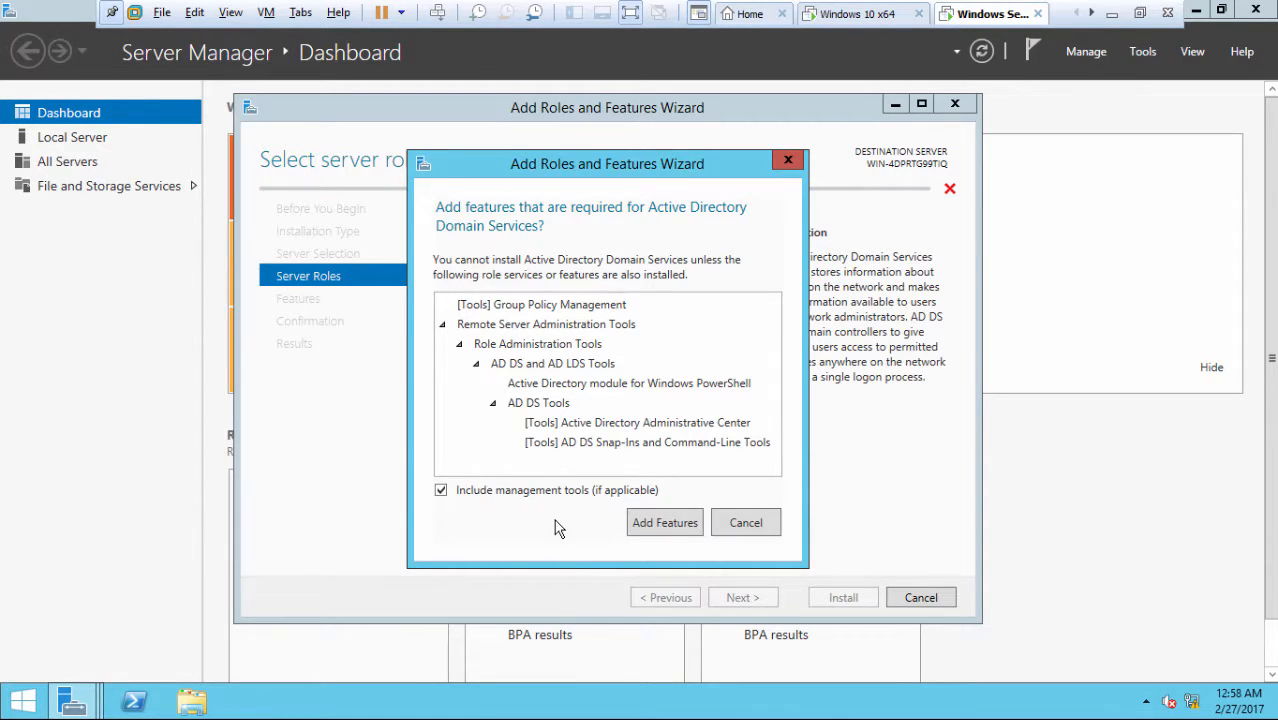
click(657, 527)
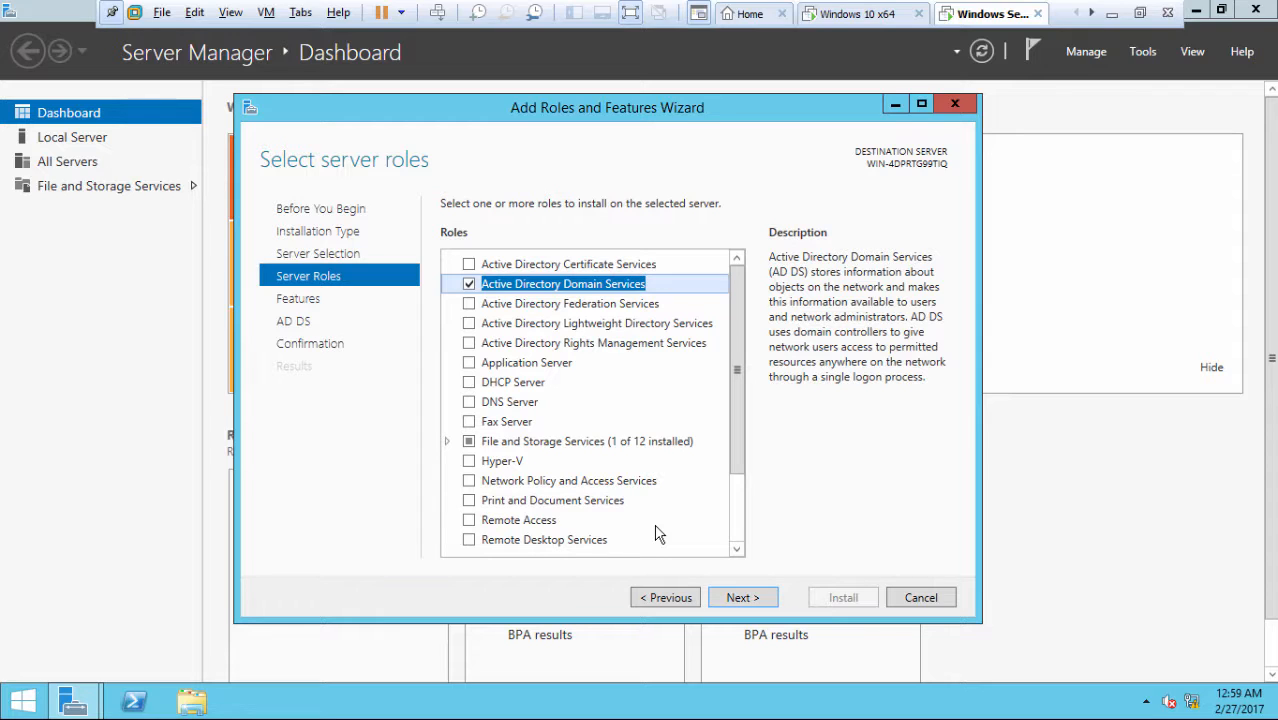
click(736, 599)
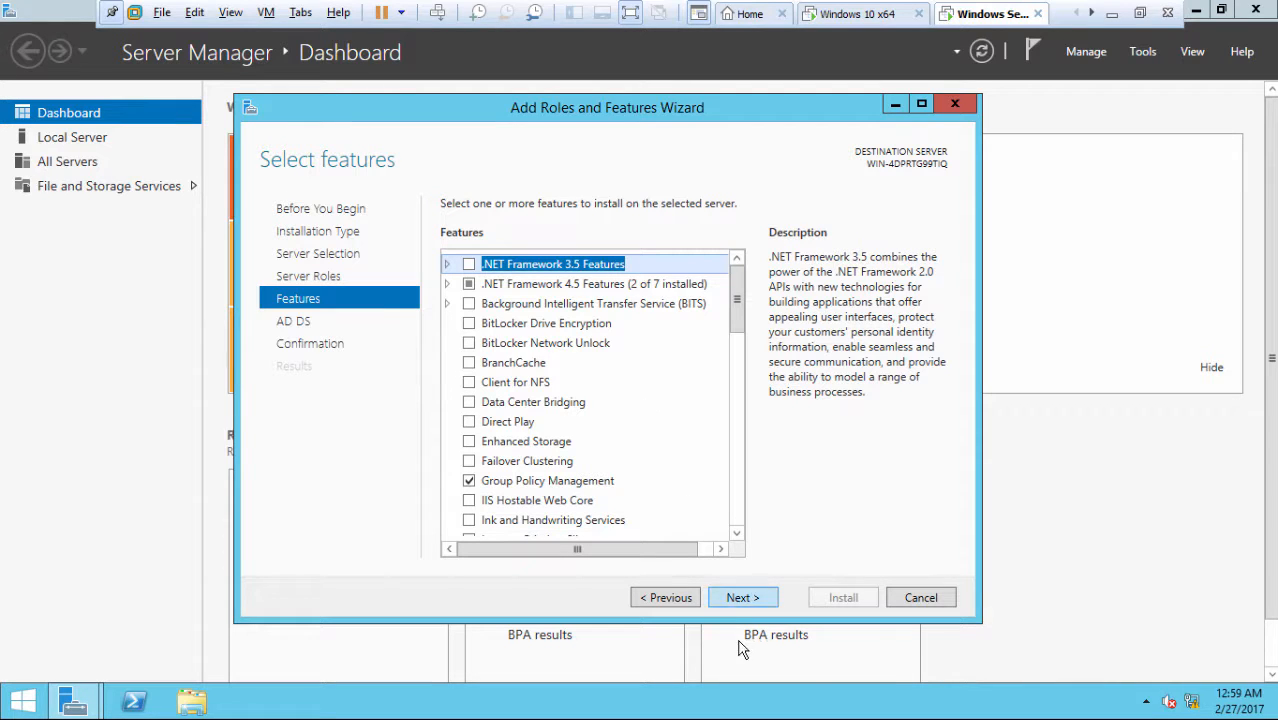
Keep the default features, allow automatic restart, and install AD DS with Group Policy Management and AD DS tools
click(758, 600)
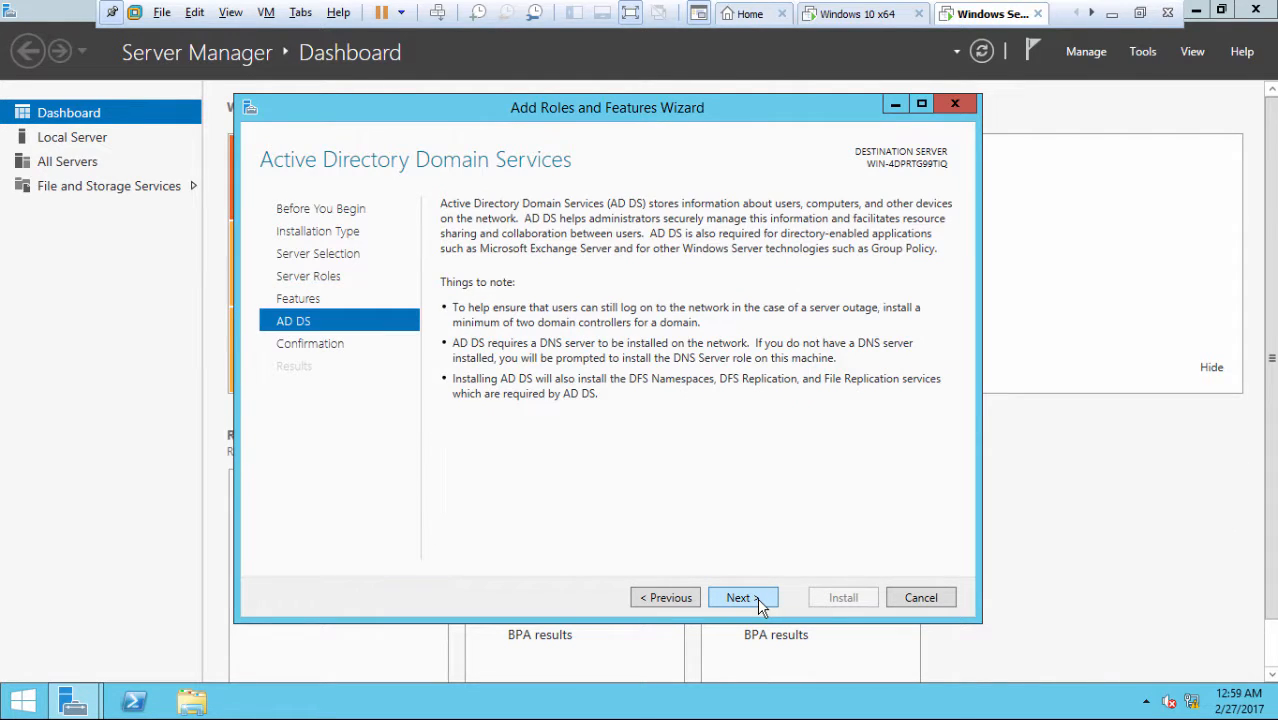
click(752, 600)
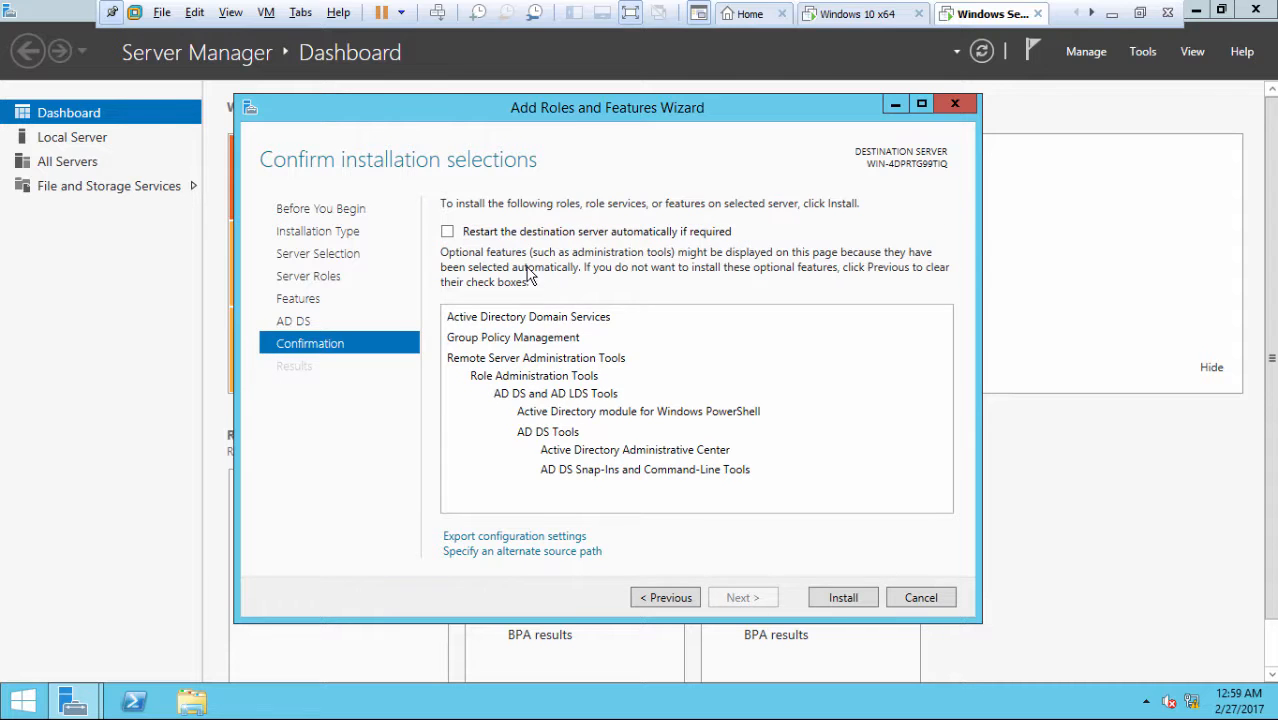
click(447, 232)
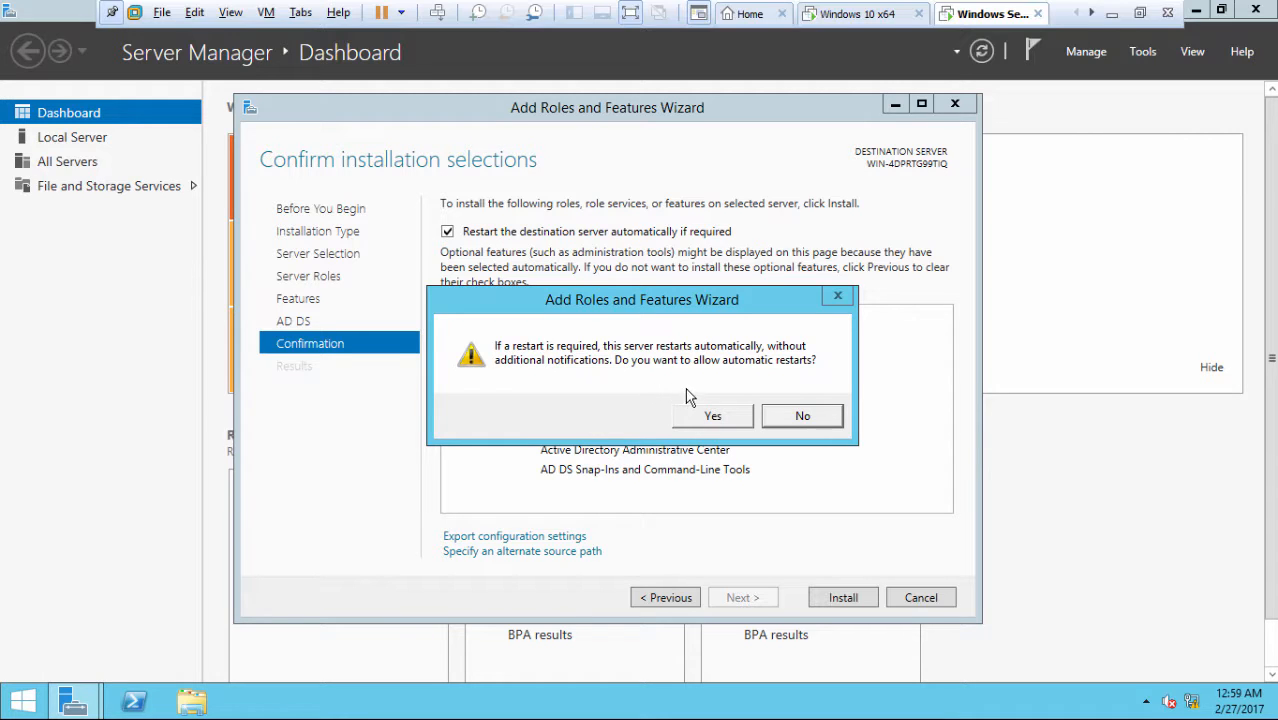
click(707, 416)
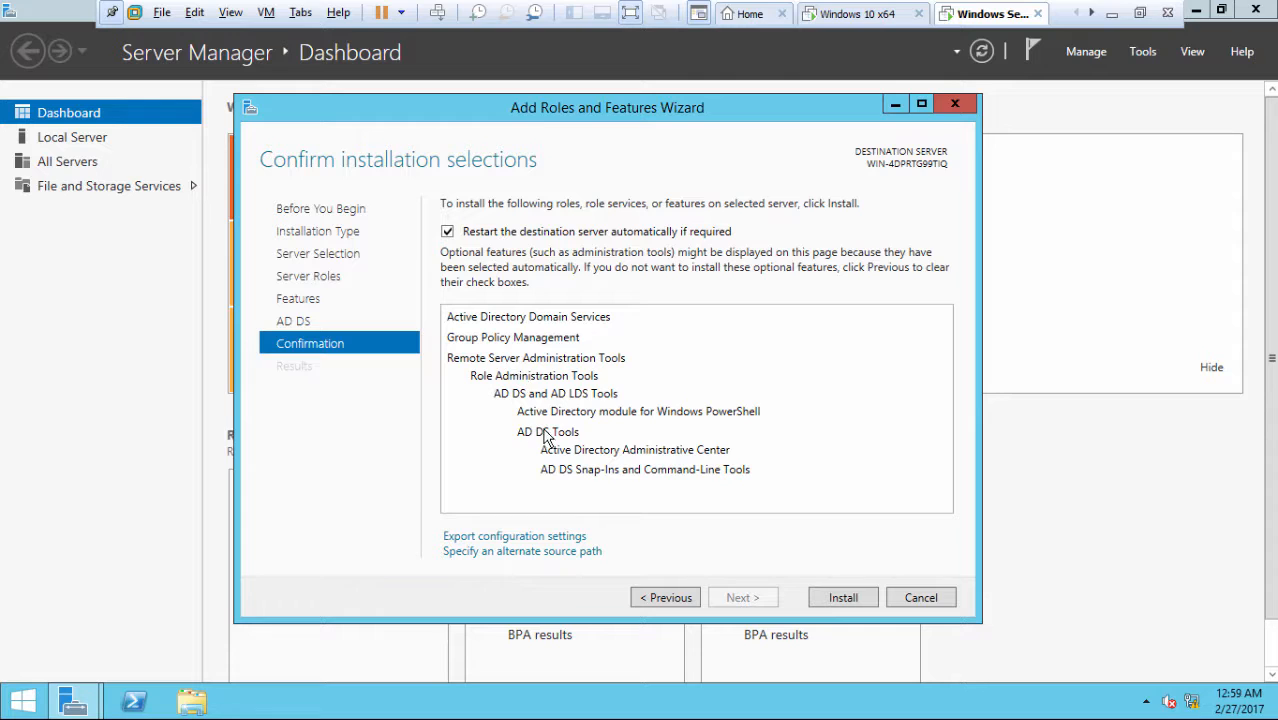
click(843, 598)
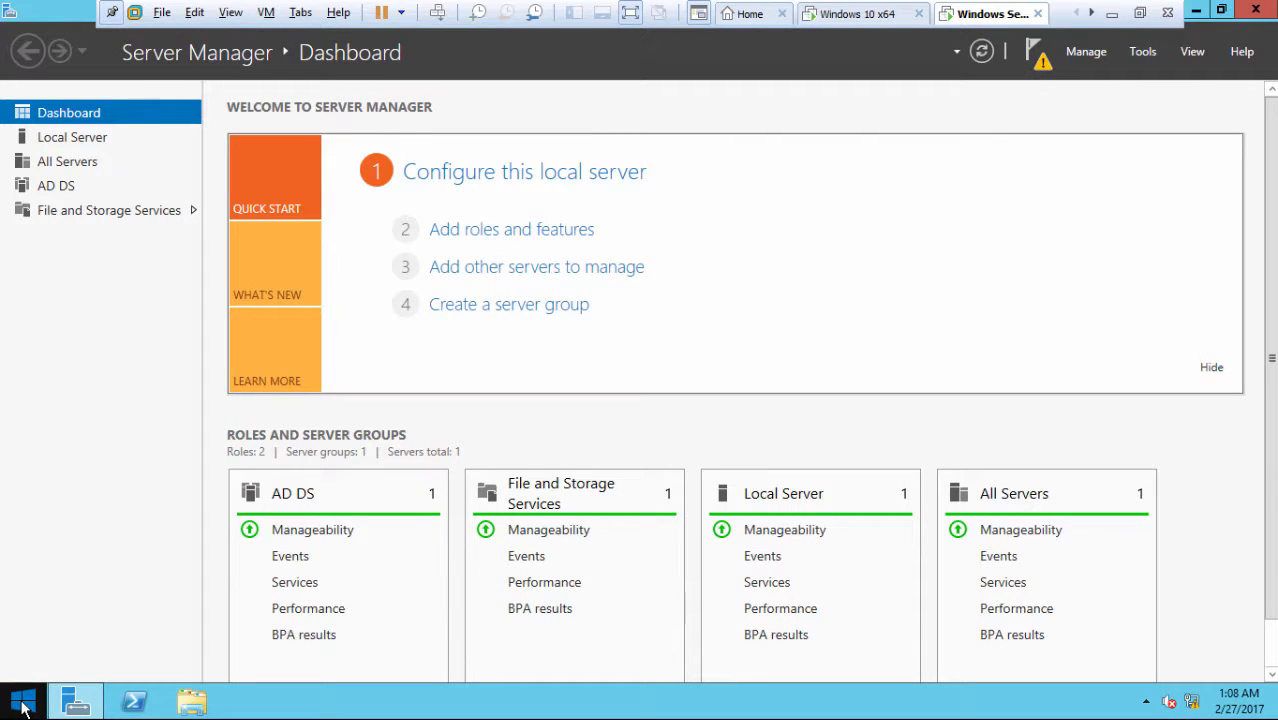
Restart the server from the Start menu with the reason Hardware: Installation (Unplanned)
right_click(22, 705)
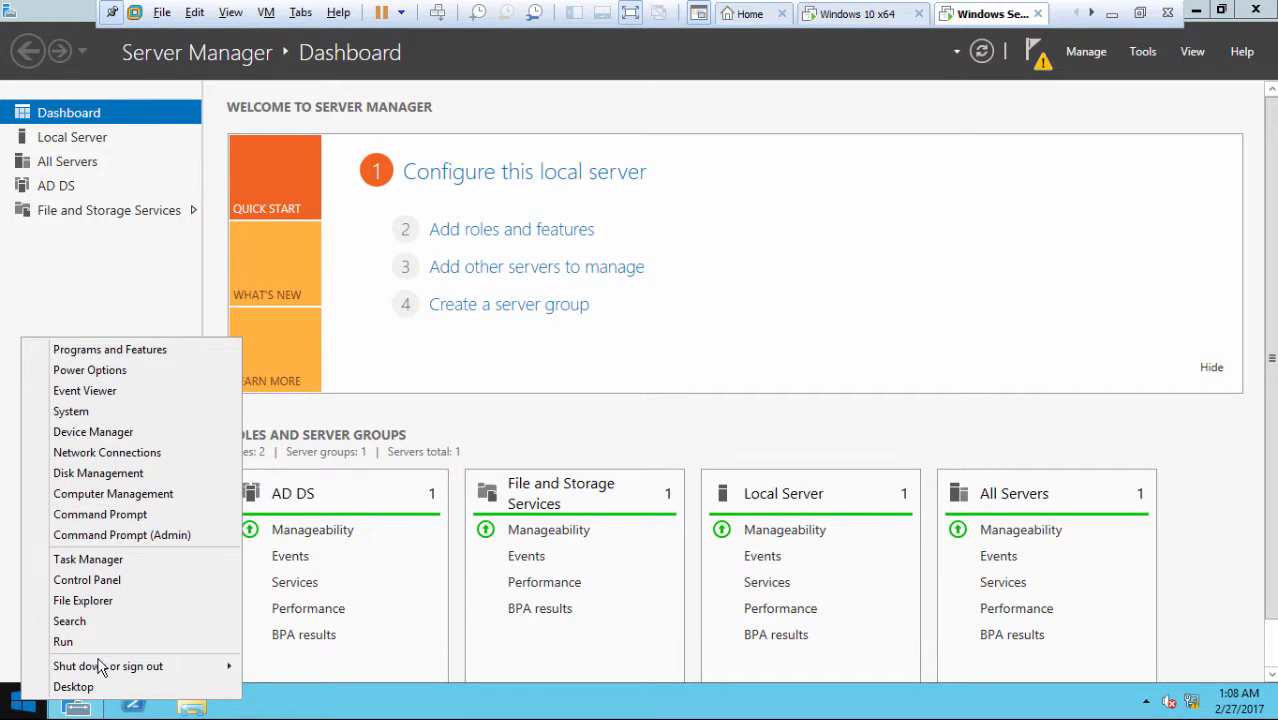
mouse_move(100, 666)
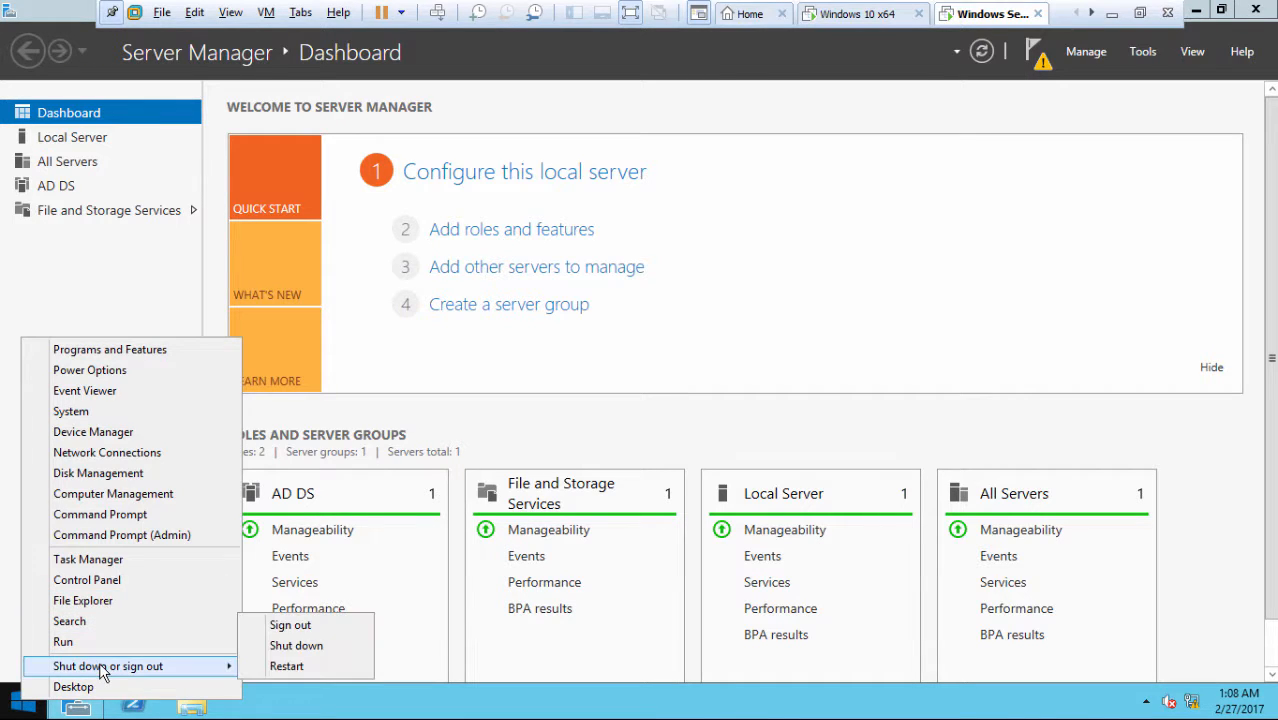
click(273, 667)
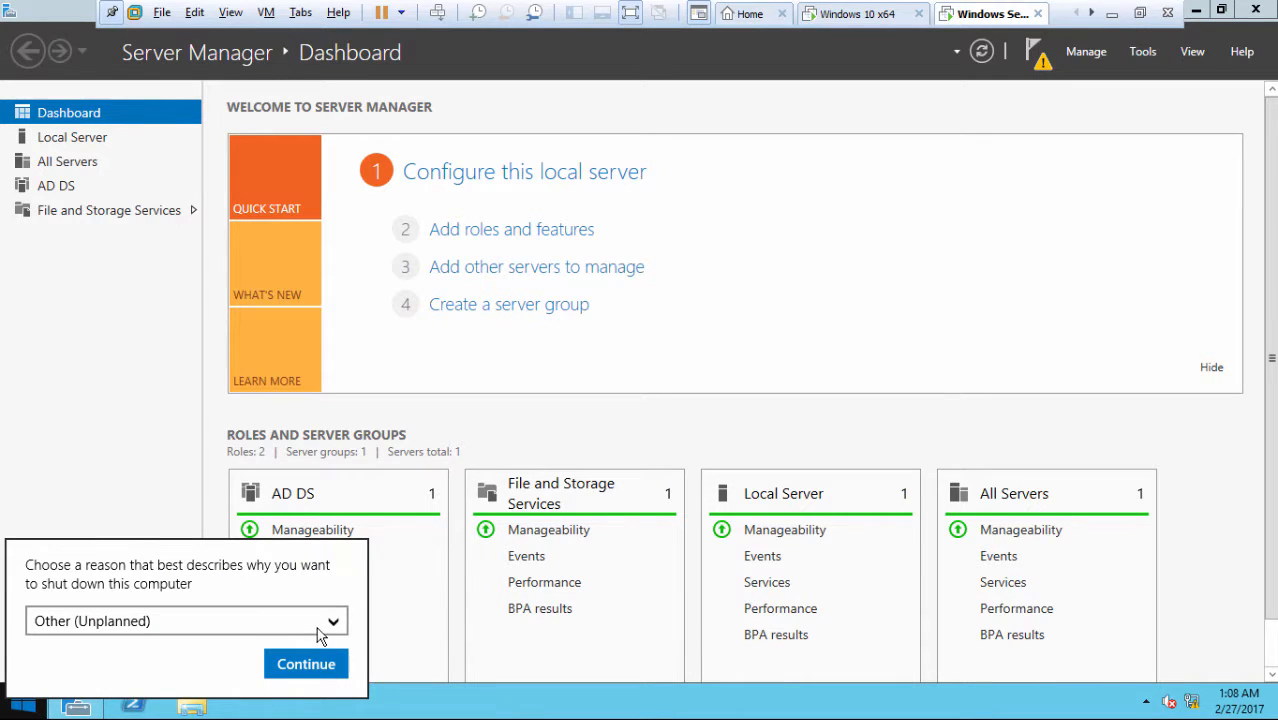
click(316, 632)
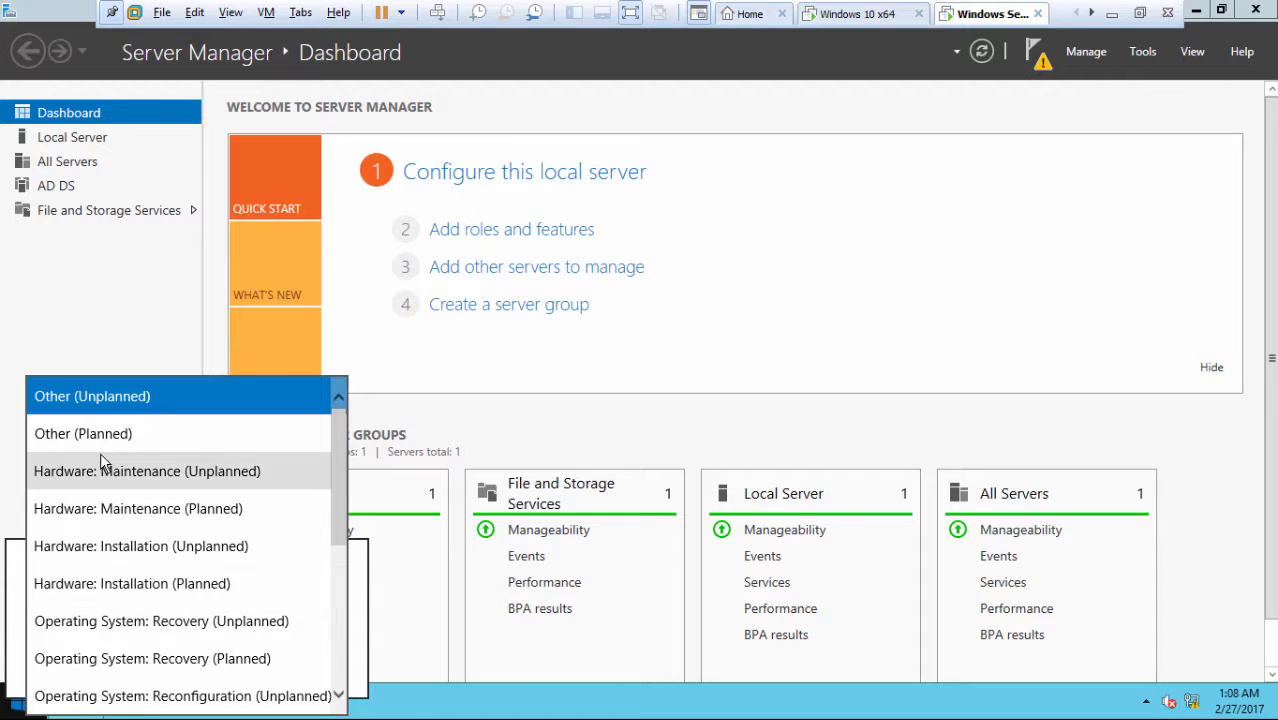
click(180, 560)
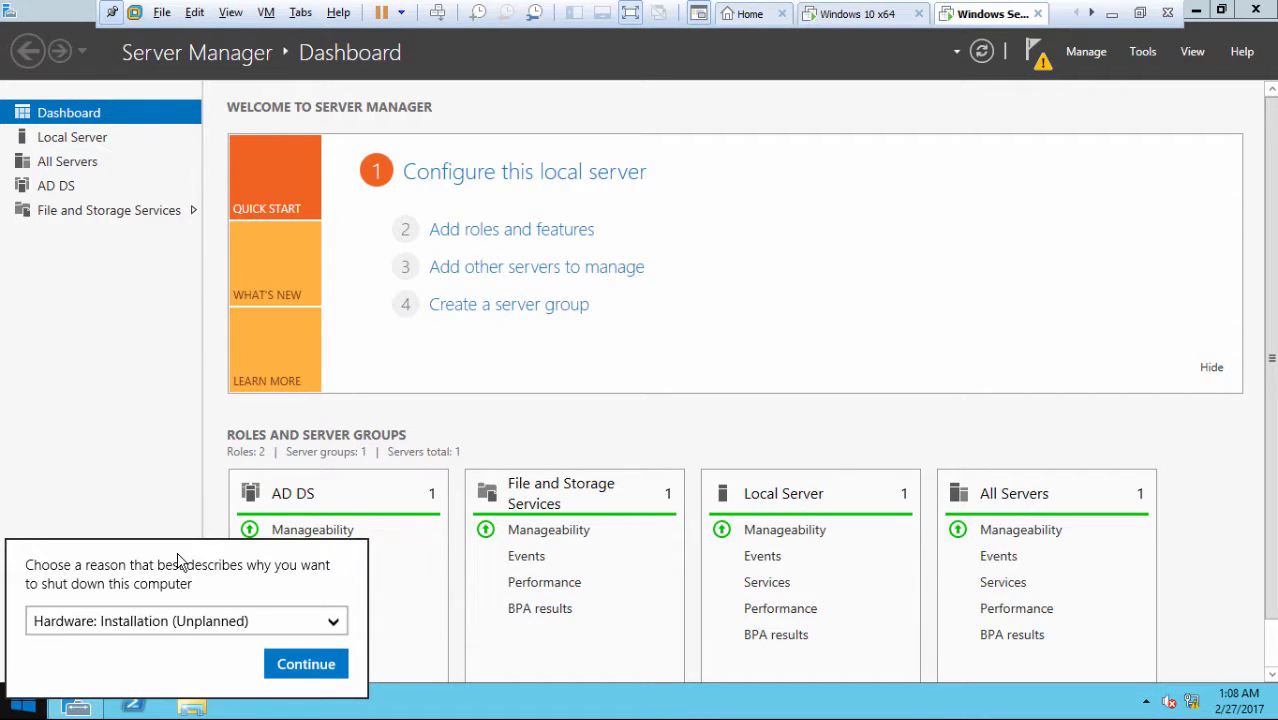
click(311, 662)
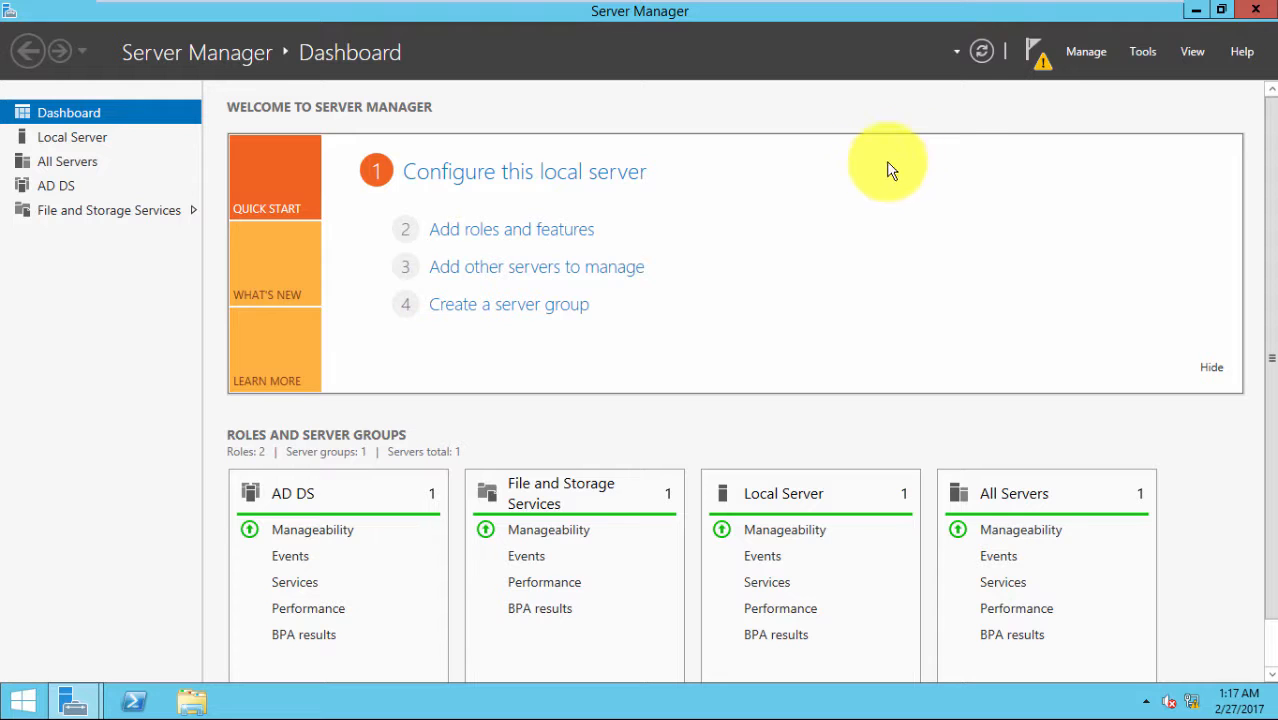
Promote the server to a domain controller in a new forest with root domain mydomain.org
click(1034, 55)
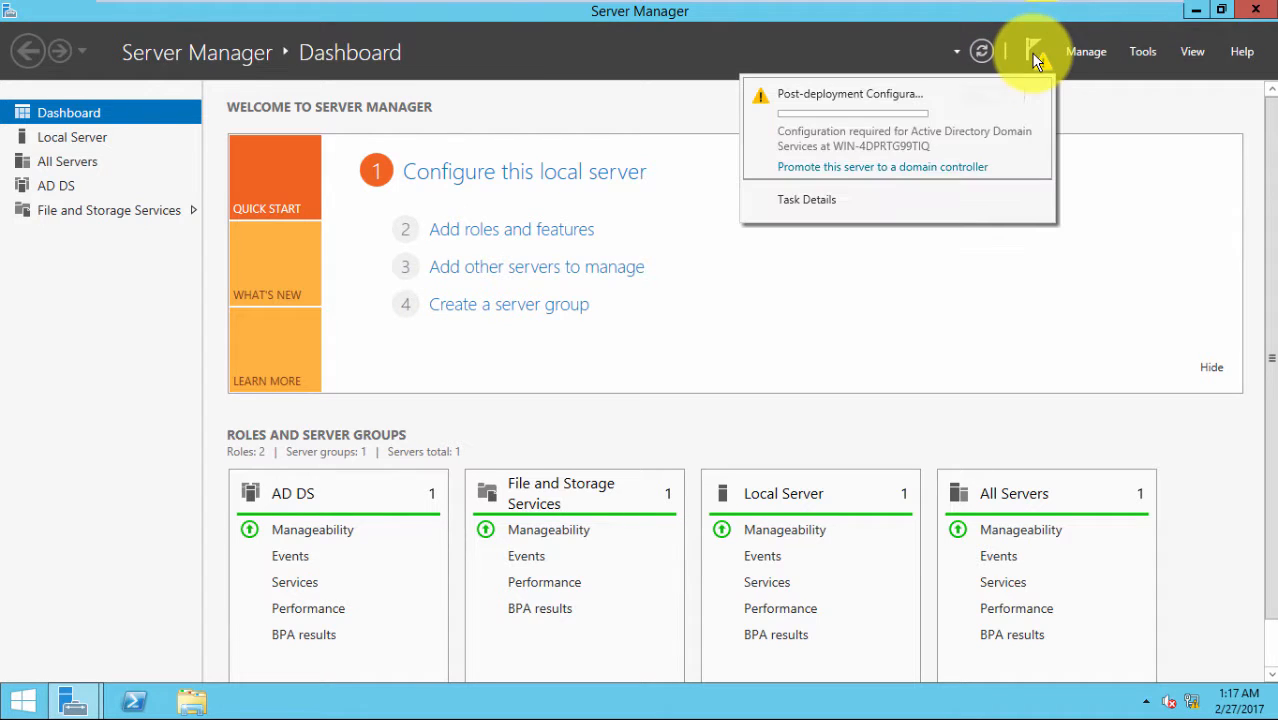
click(901, 168)
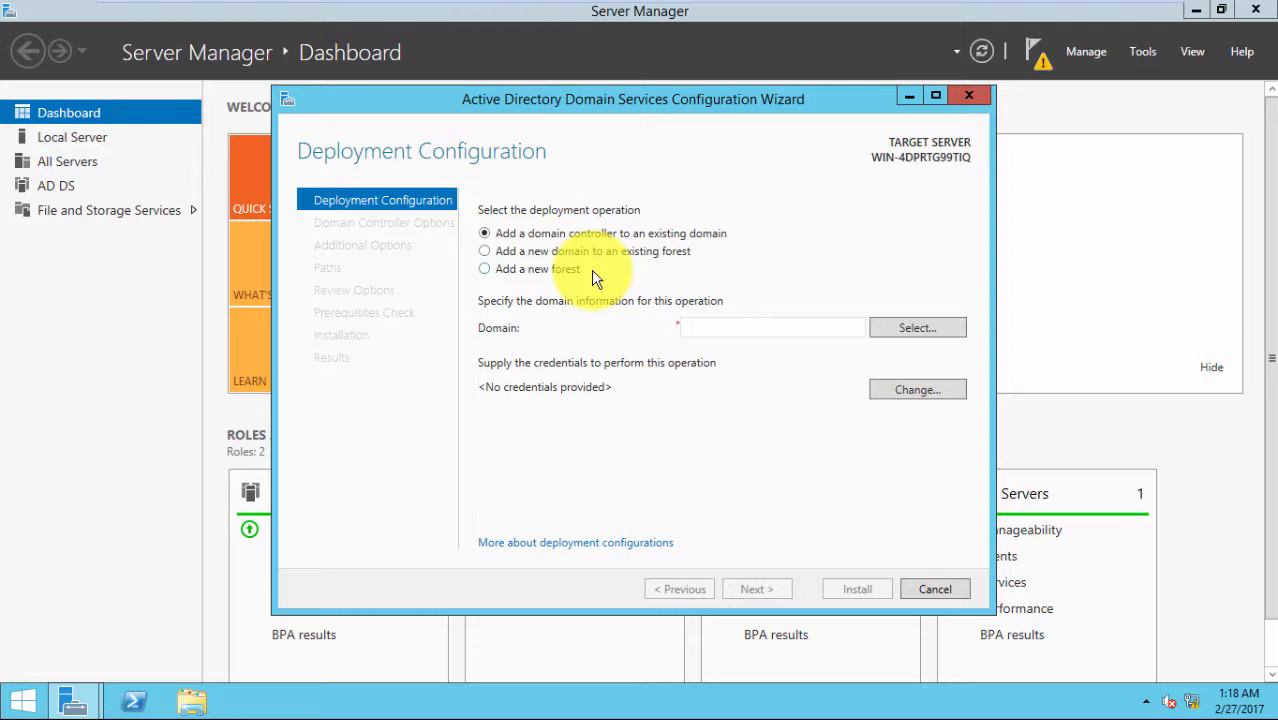
click(494, 271)
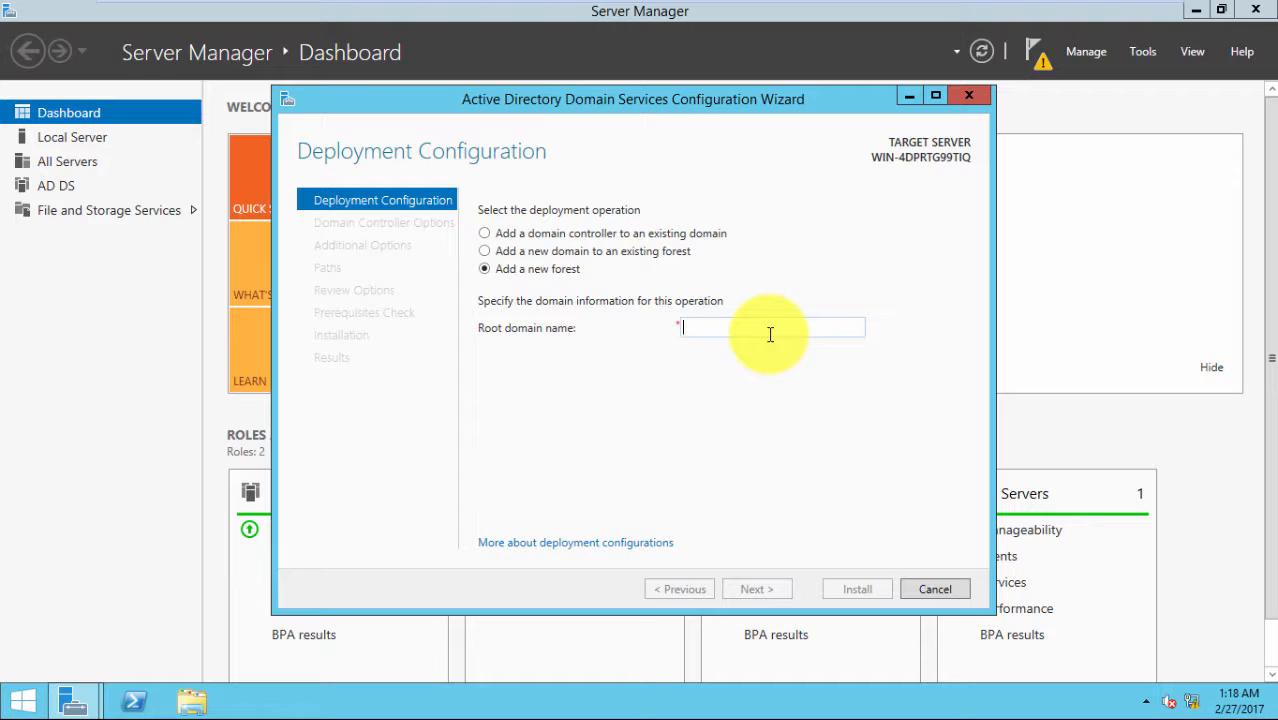
text(m)
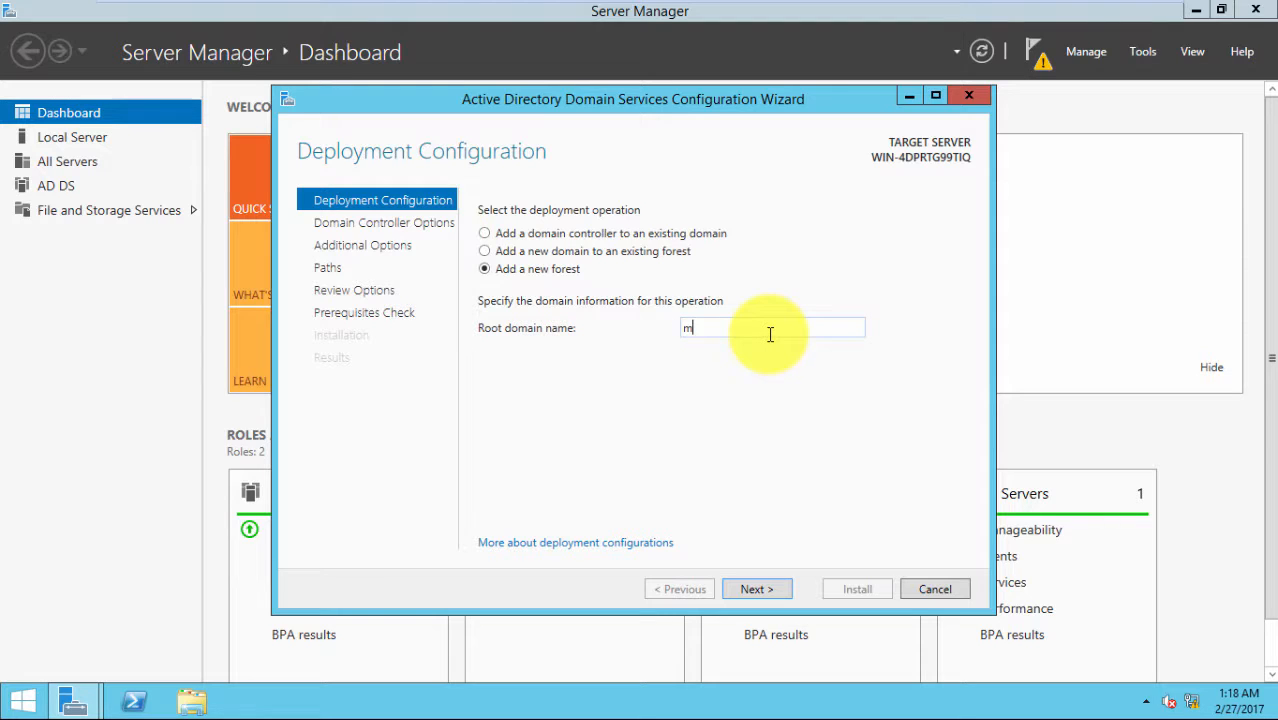
text(ydomain.org)
click(757, 589)
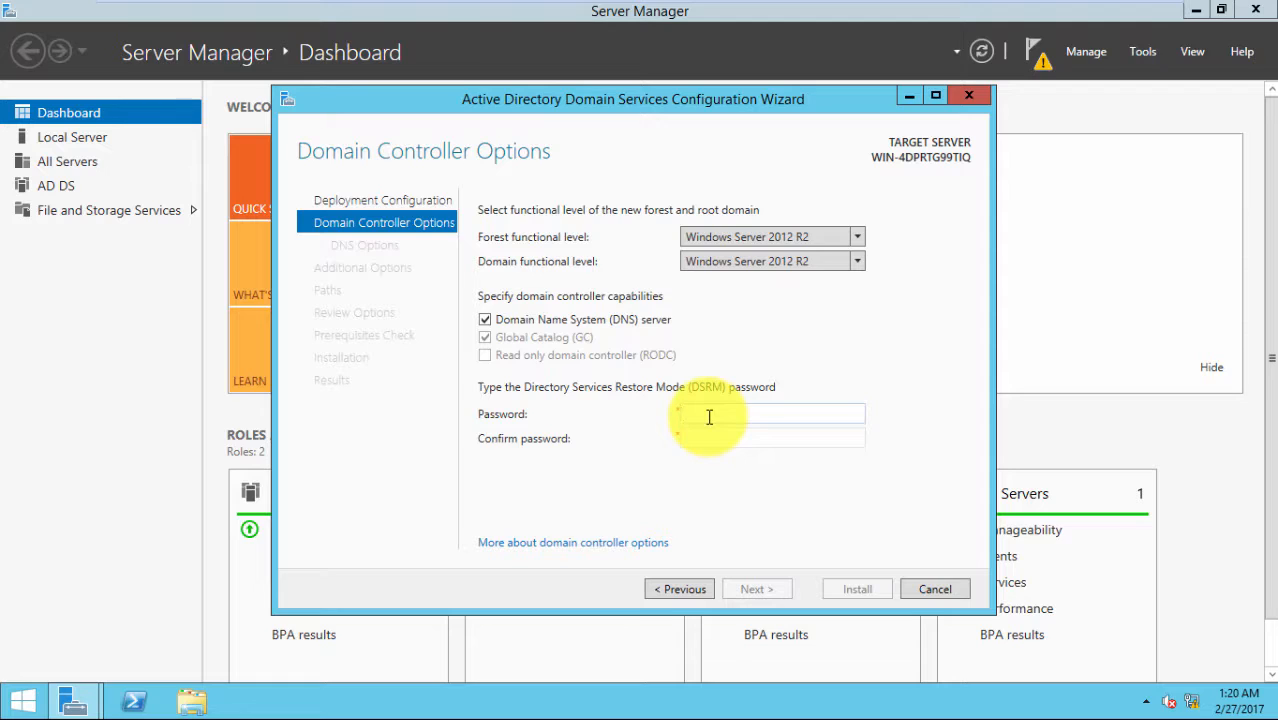
Enter and confirm the DSRM password, then continue past the DNS delegation options
text(••••••••••)
click(716, 440)
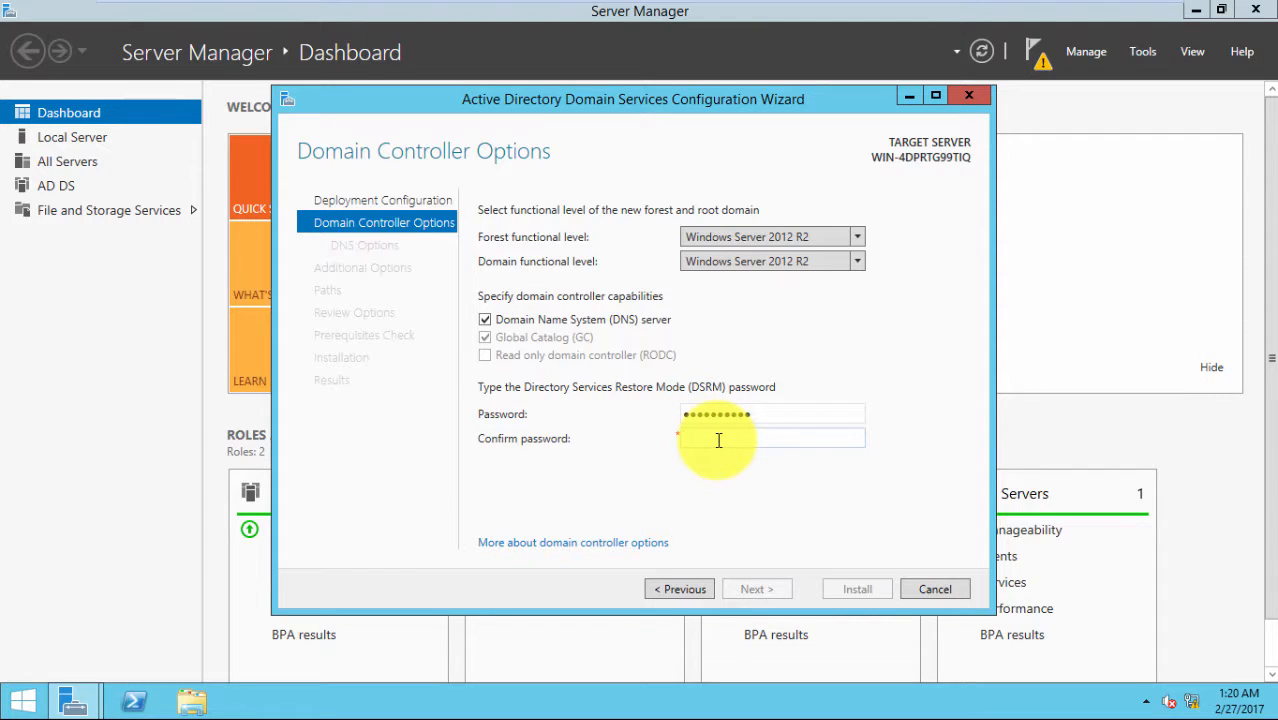
text(•••••••••)
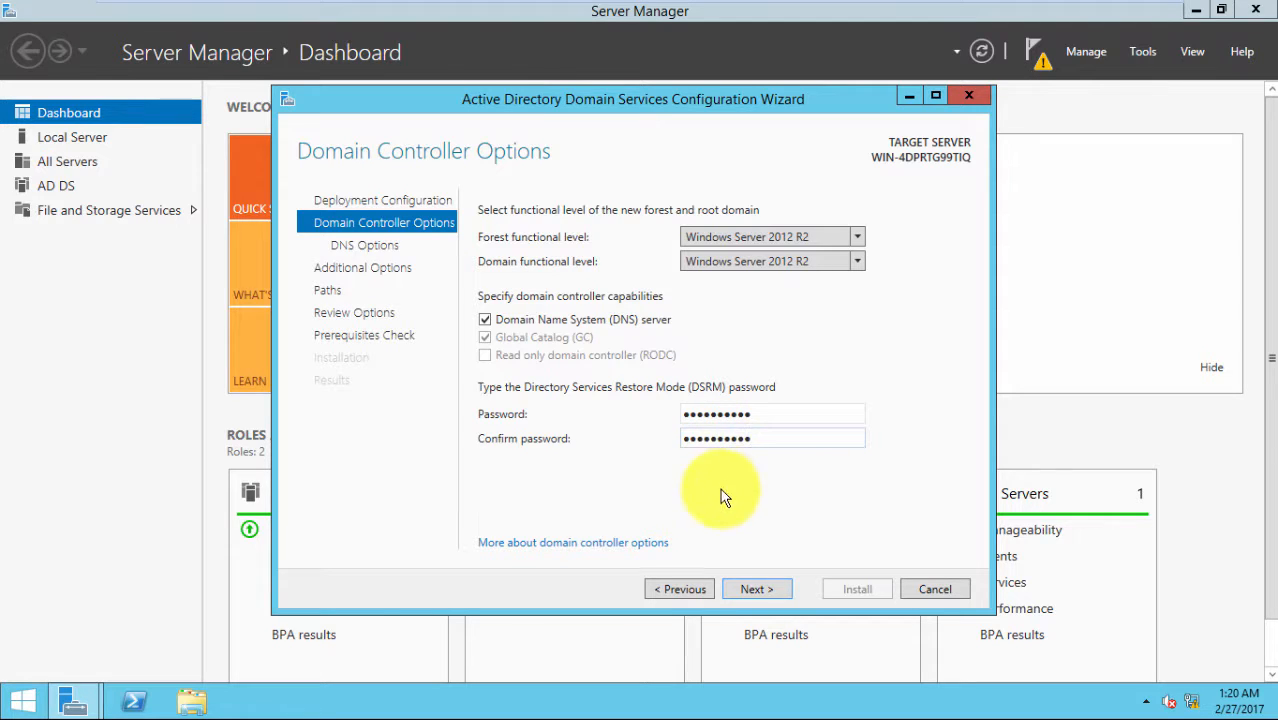
click(740, 590)
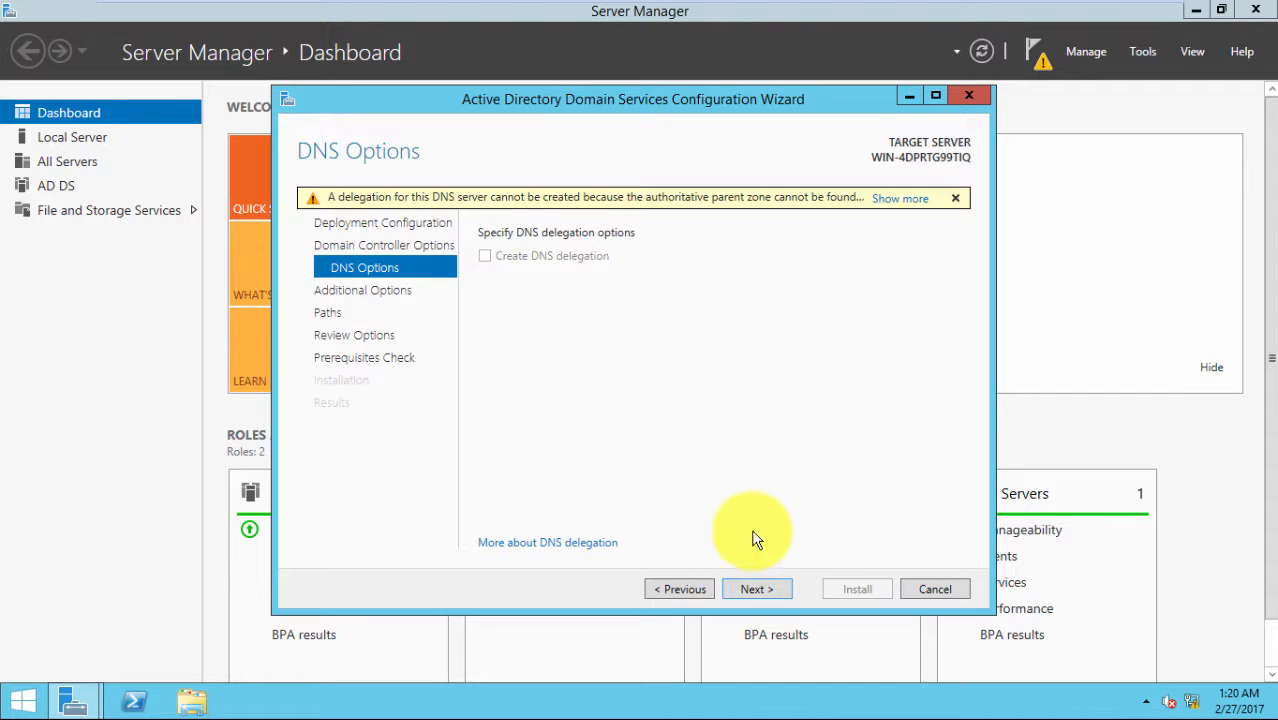
click(760, 590)
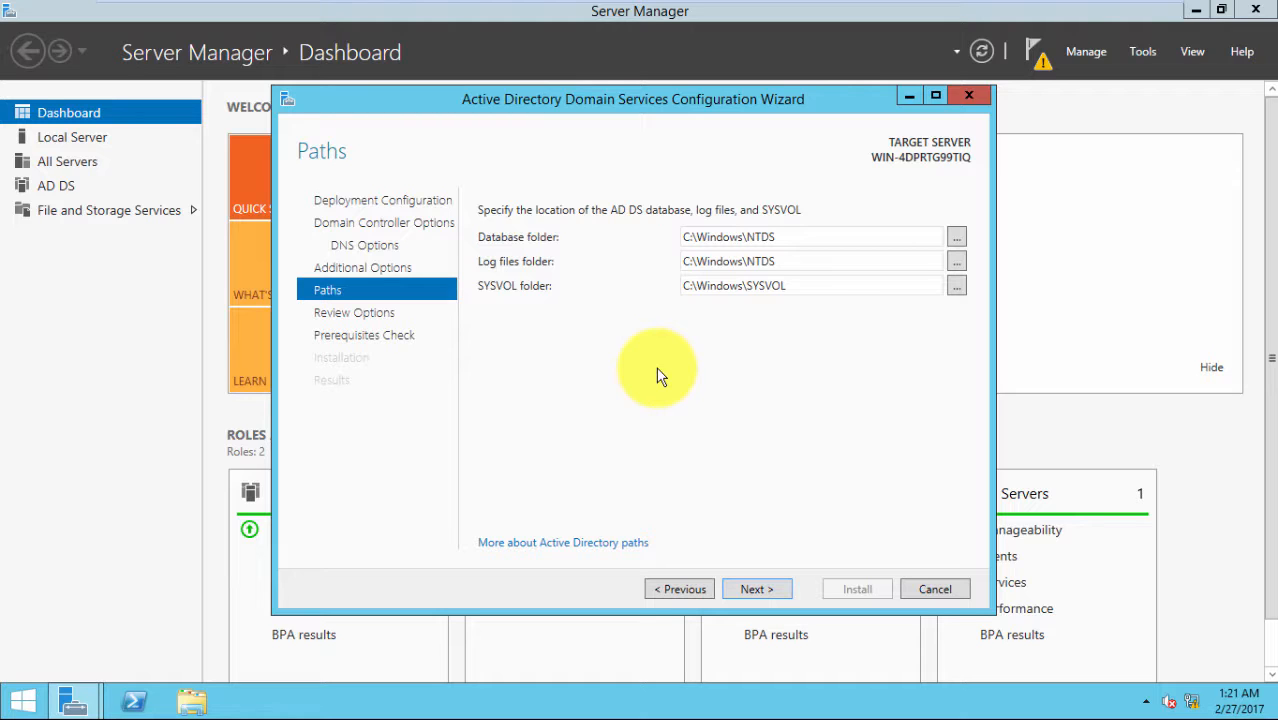
Accept the default paths and reviewed options, then install AD DS after the prerequisites check
click(755, 589)
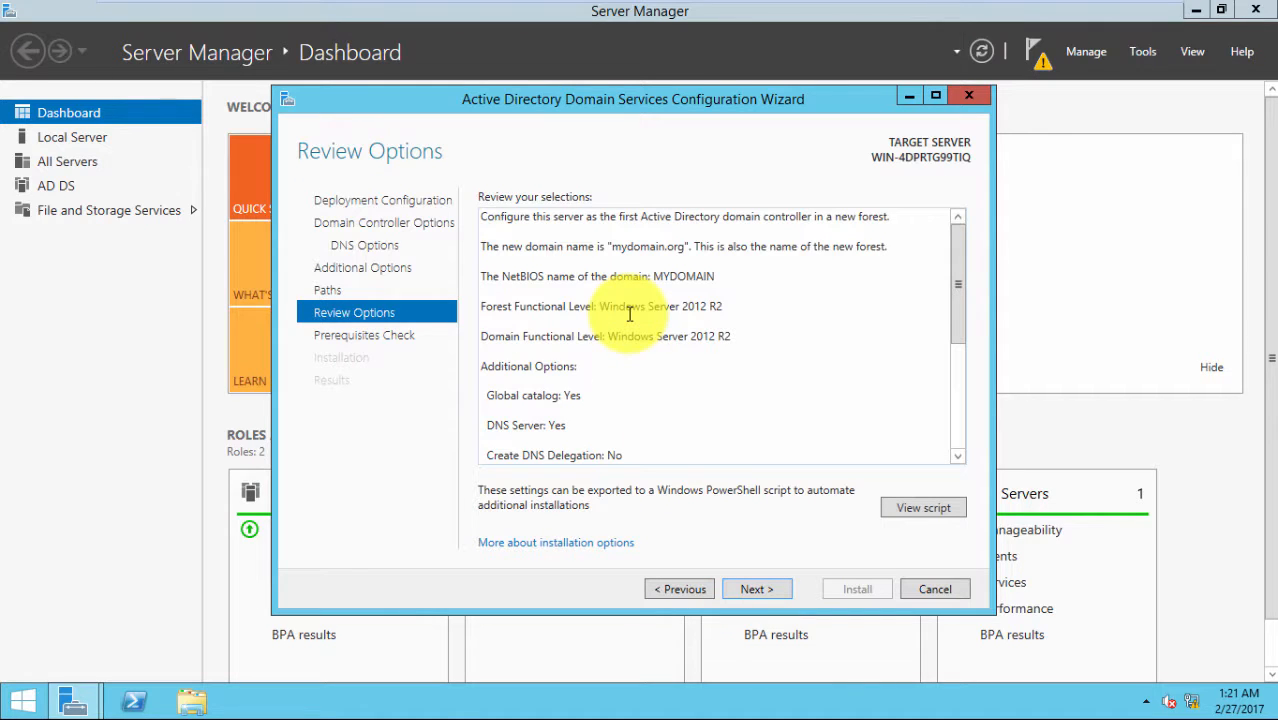
click(757, 592)
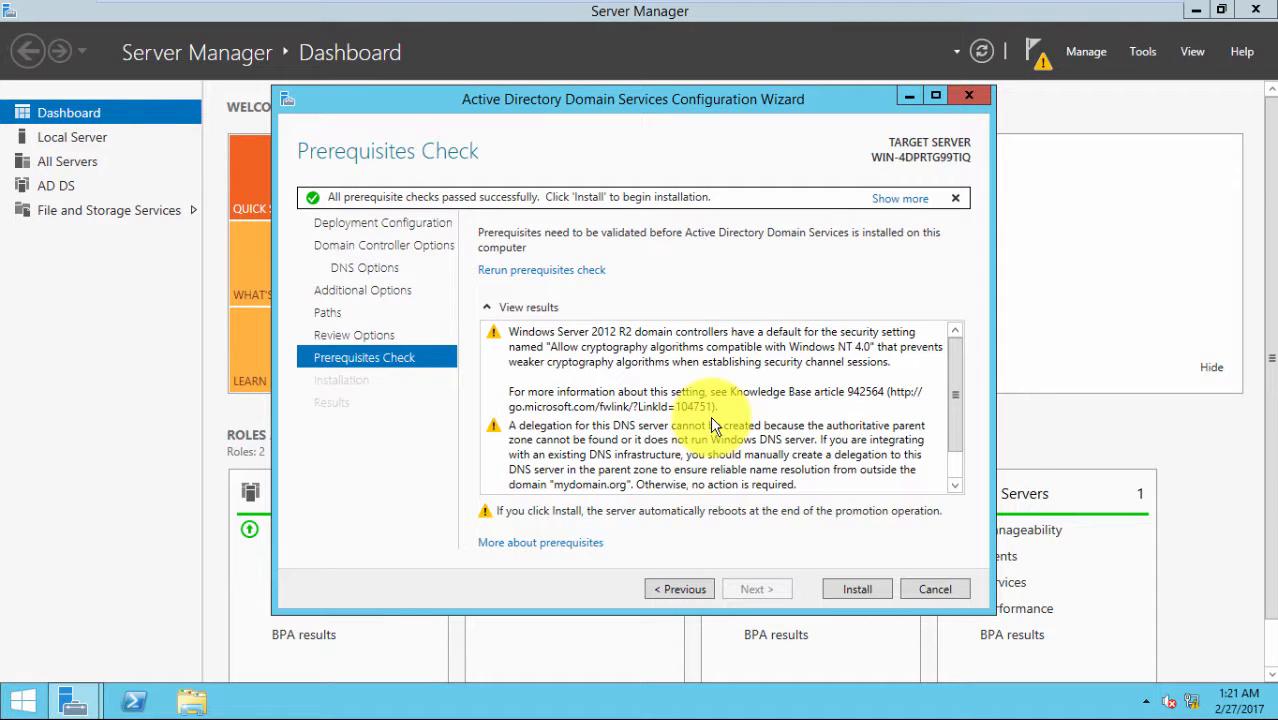
click(860, 586)
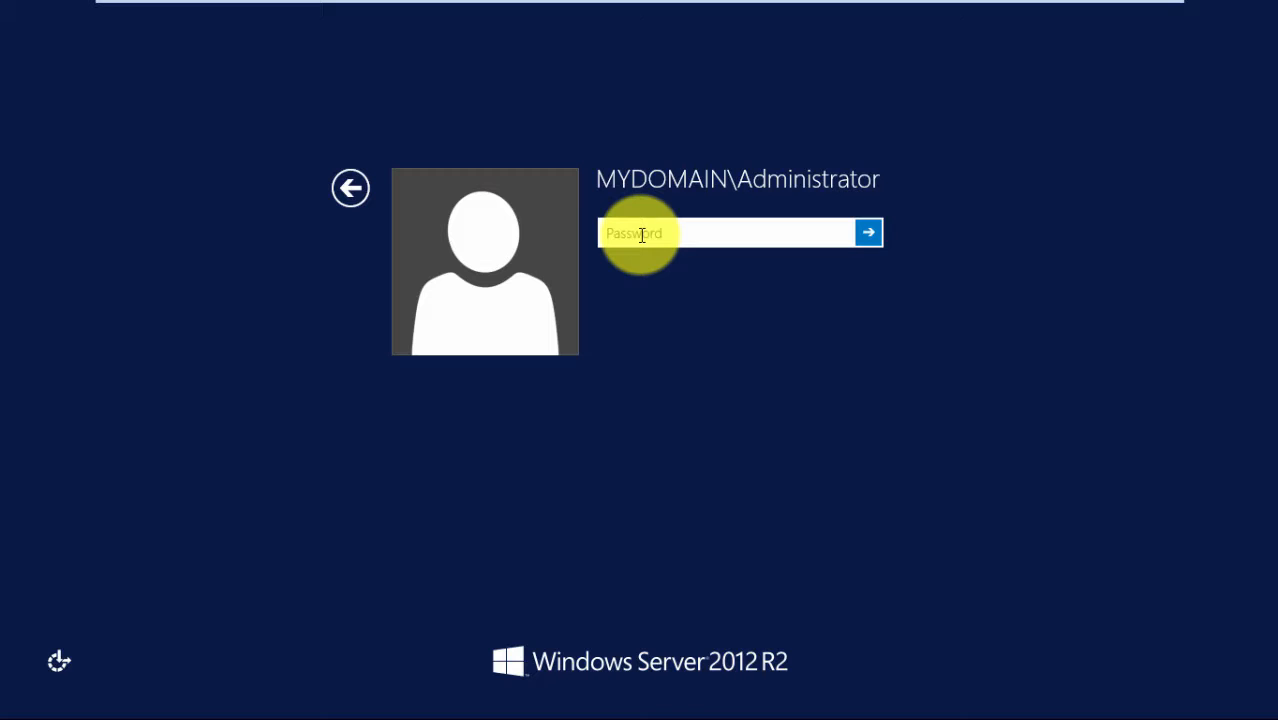
Sign in as MYDOMAIN\Administrator and replace the expired password with a new, confirmed one
text(•••••••)
text(••••)
key(Return)
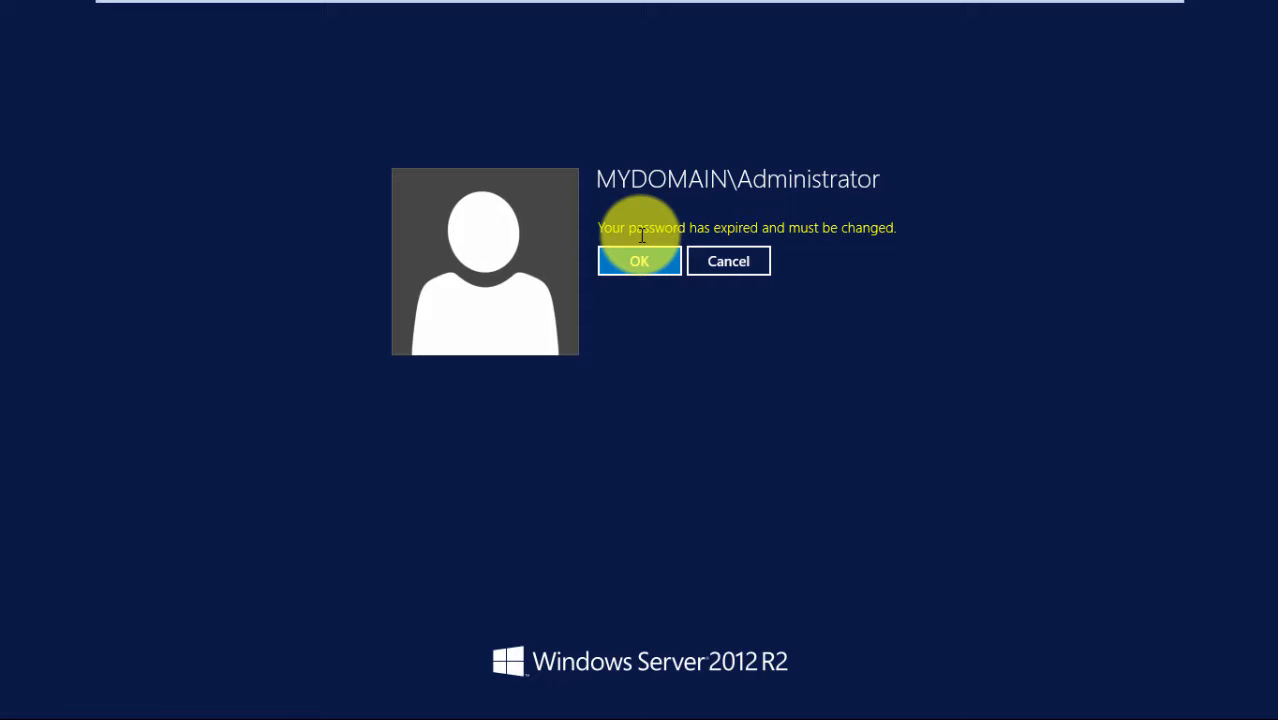
key(Return)
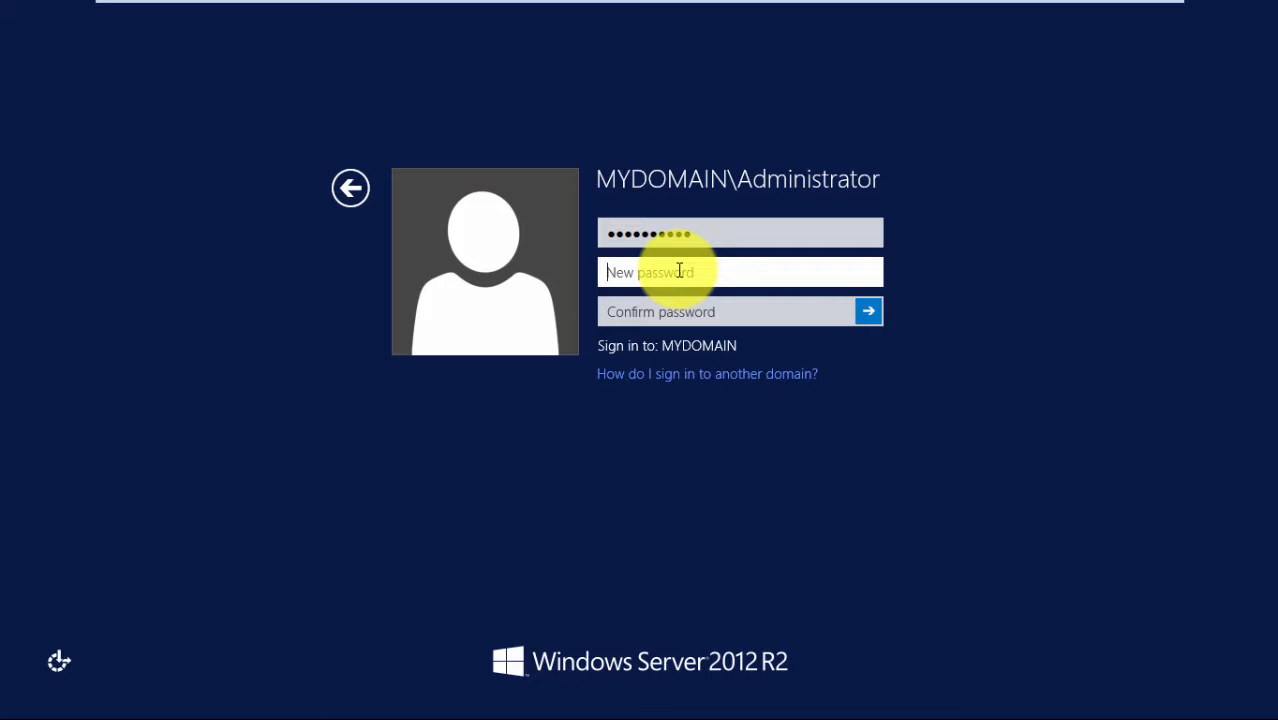
text(P@ssw0rd12)
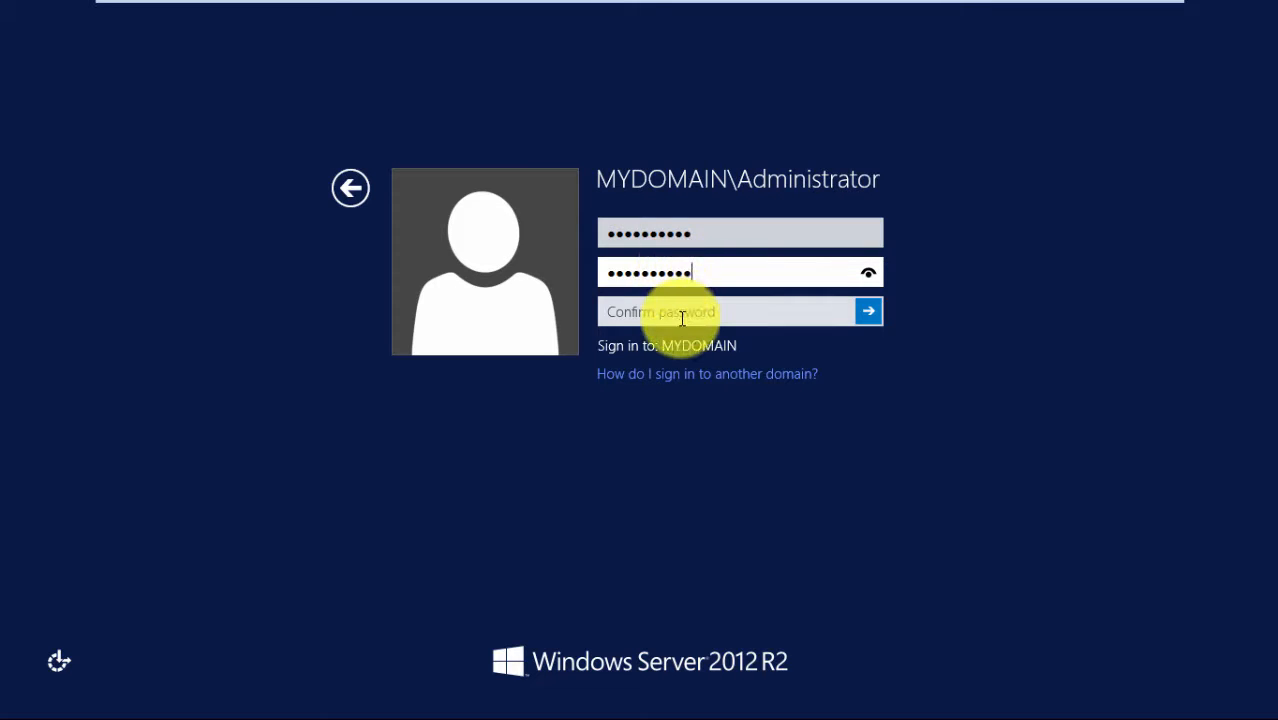
click(683, 318)
text(P@ssw0)
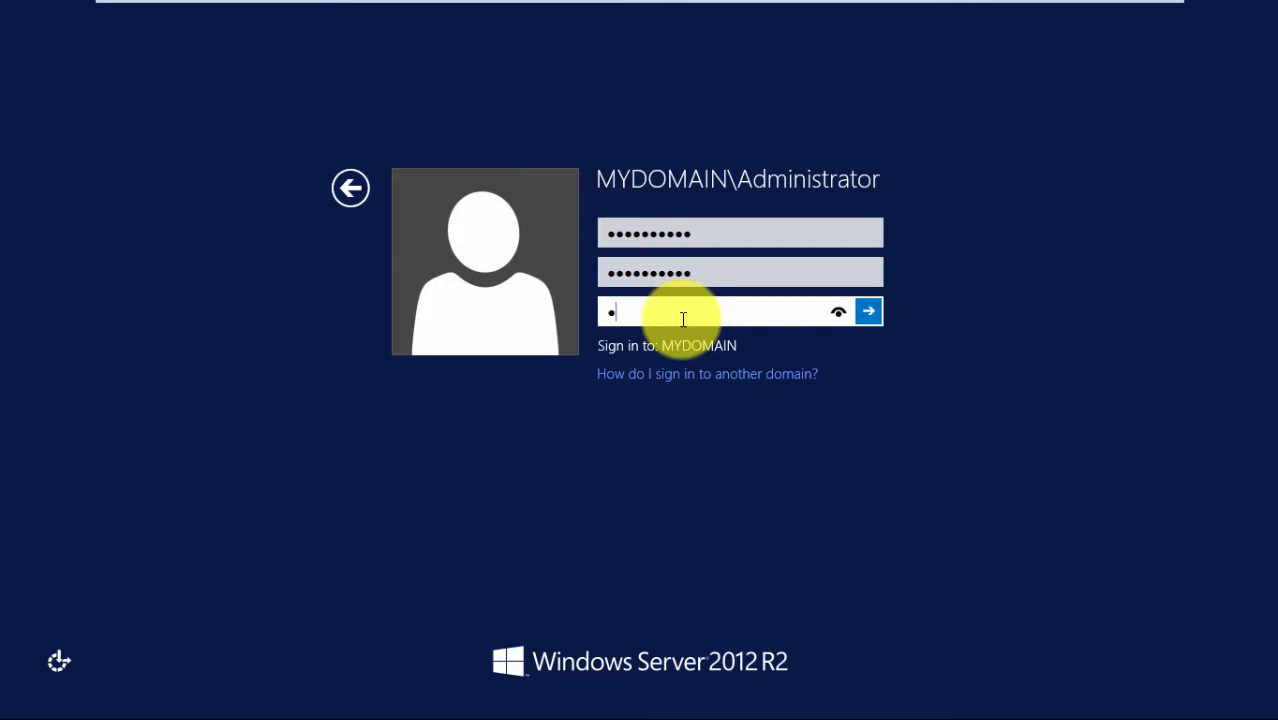
text(rd12)
key(Return)
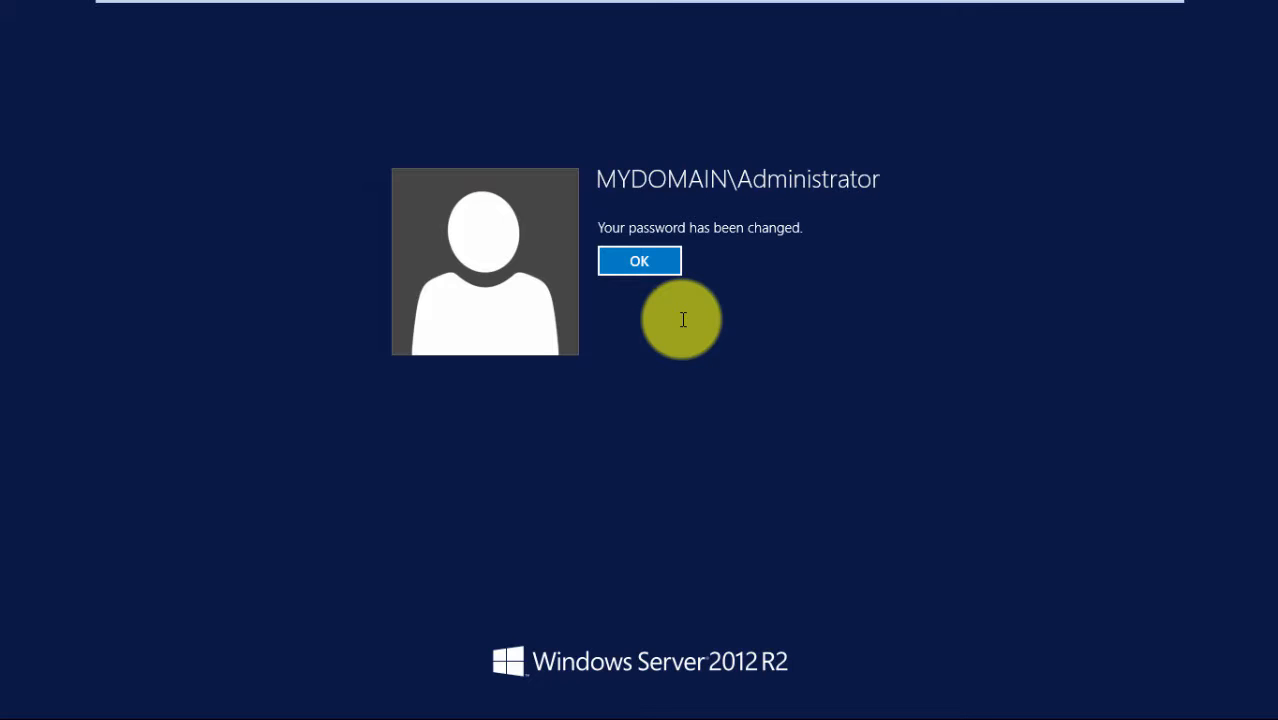
key(Return)
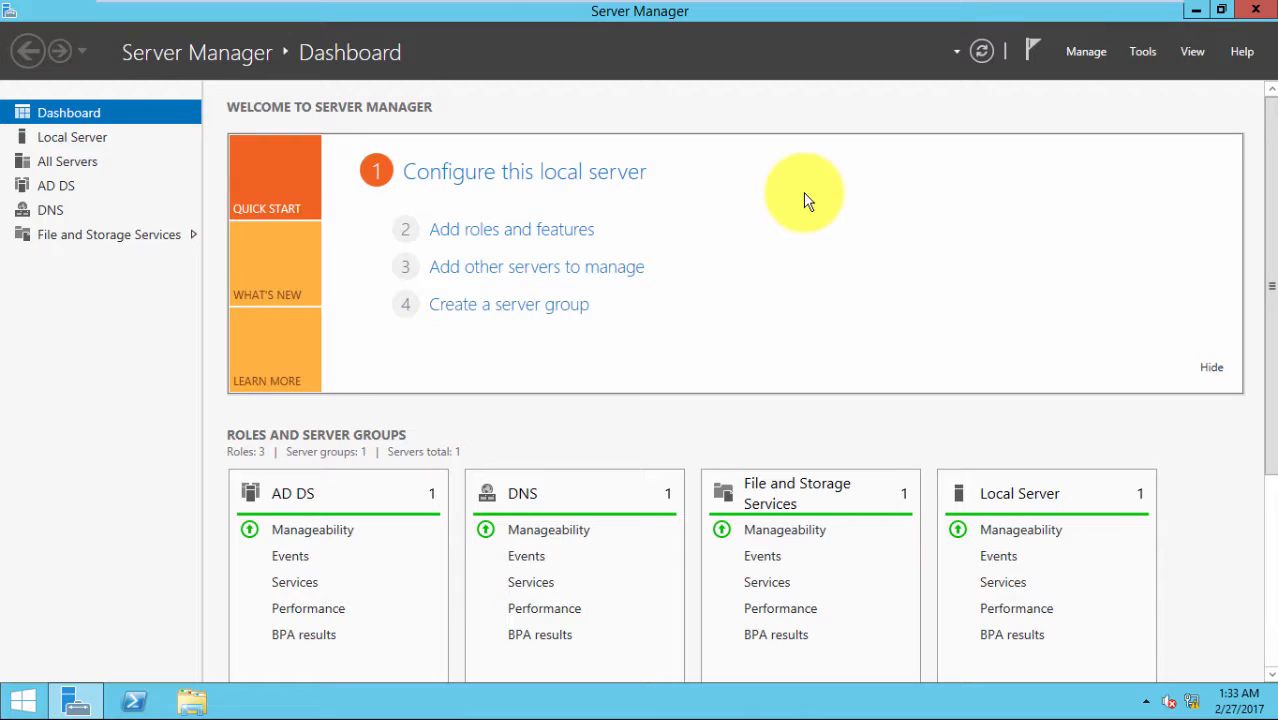
key(super+r)
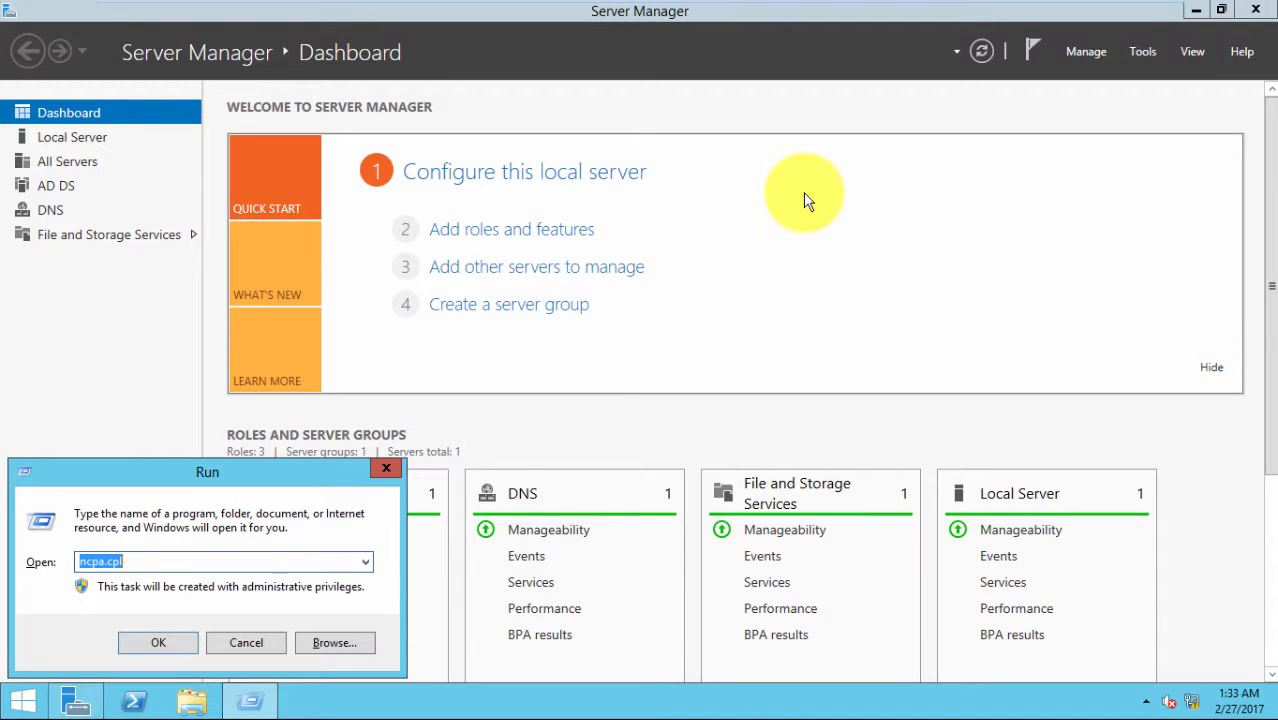
Launch dnsmgmt.msc, expand the server node, and bring up the Reverse Lookup Zones context menu
text(dnsmgmt.msc)
key(Return)
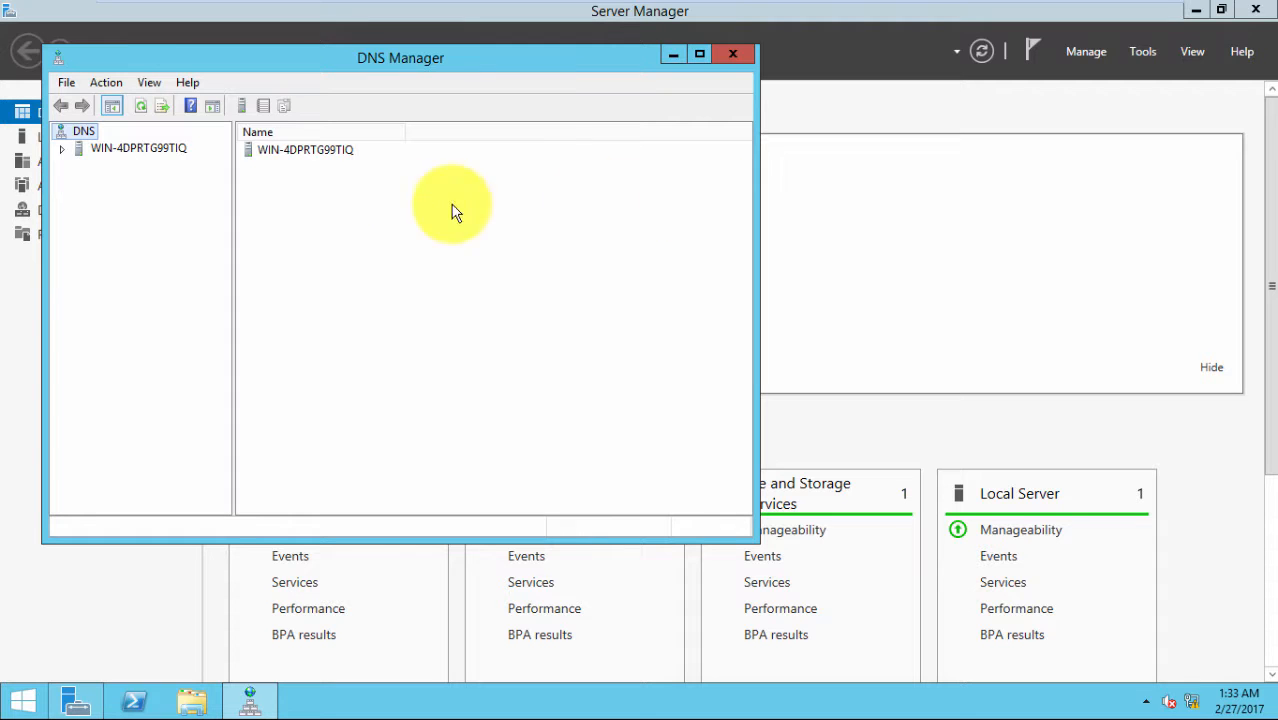
click(63, 149)
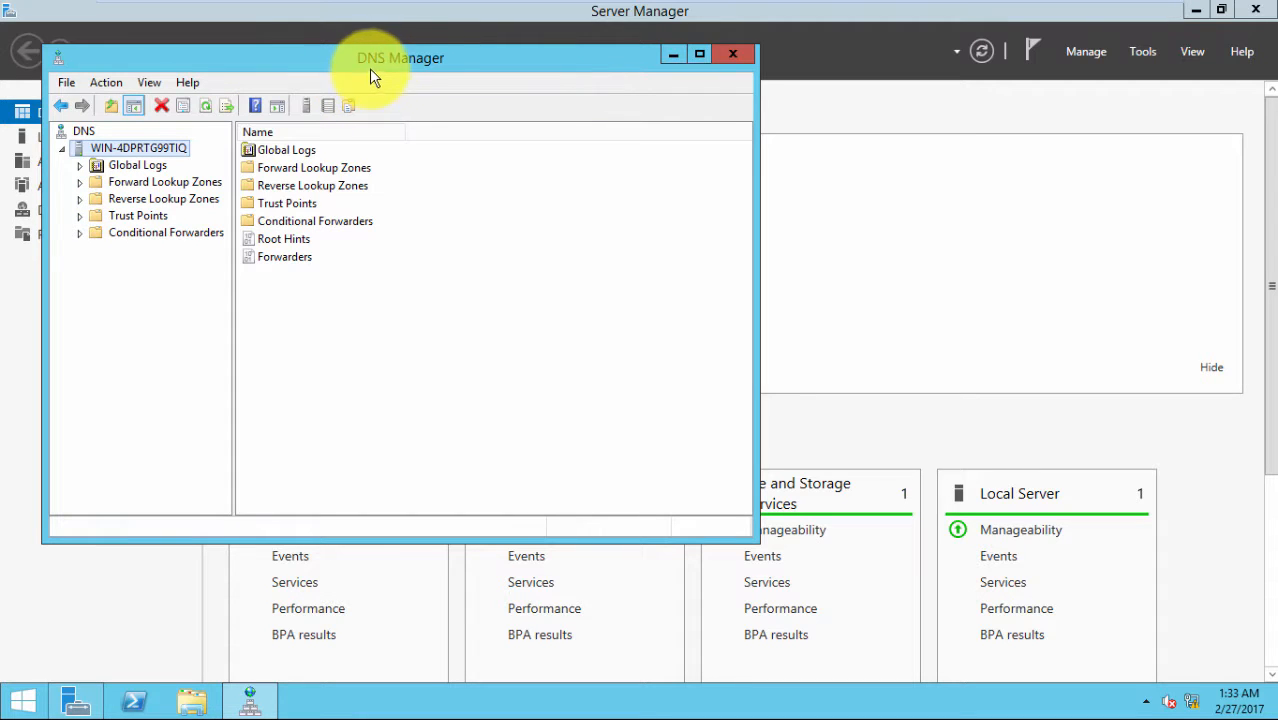
drag(367, 74, 504, 63)
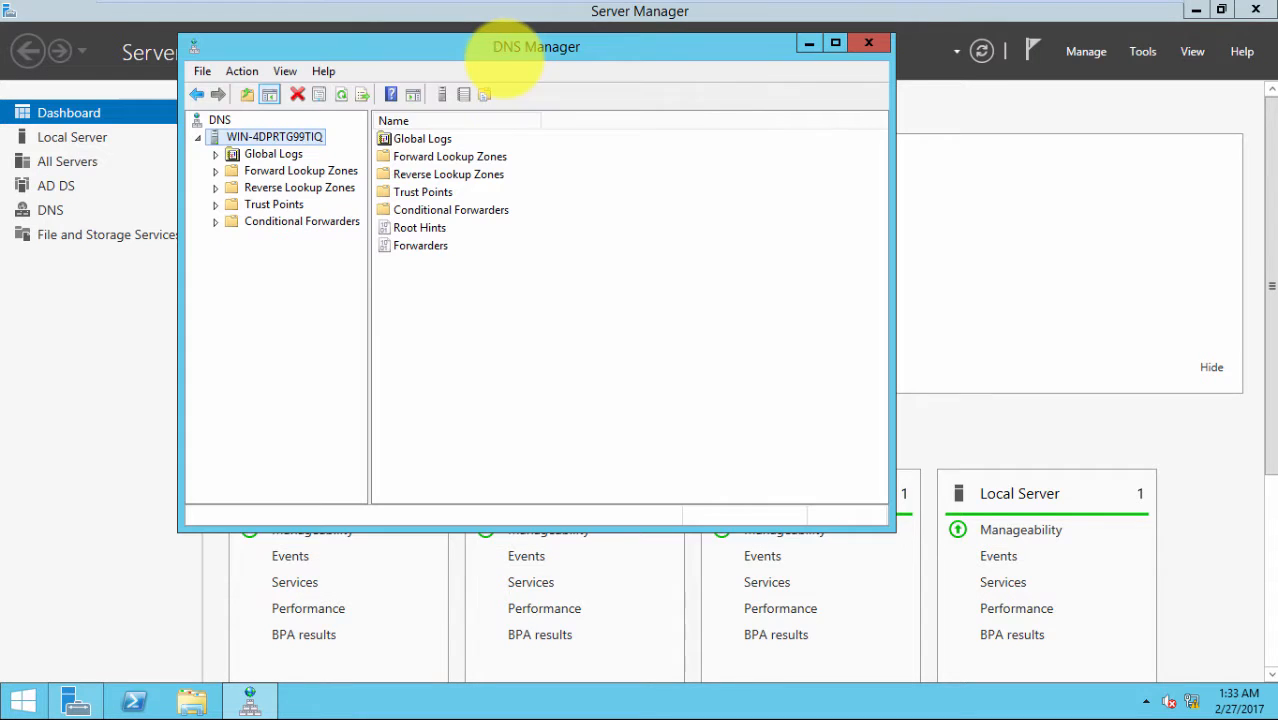
click(236, 188)
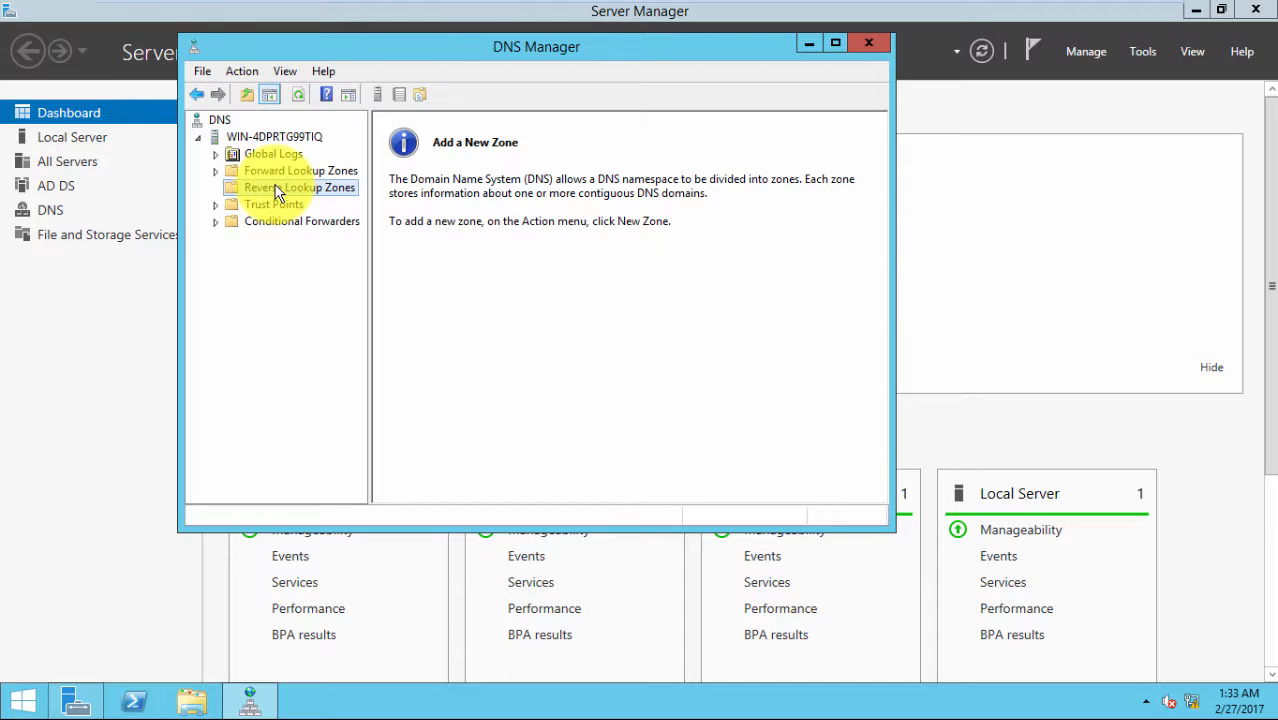
right_click(322, 192)
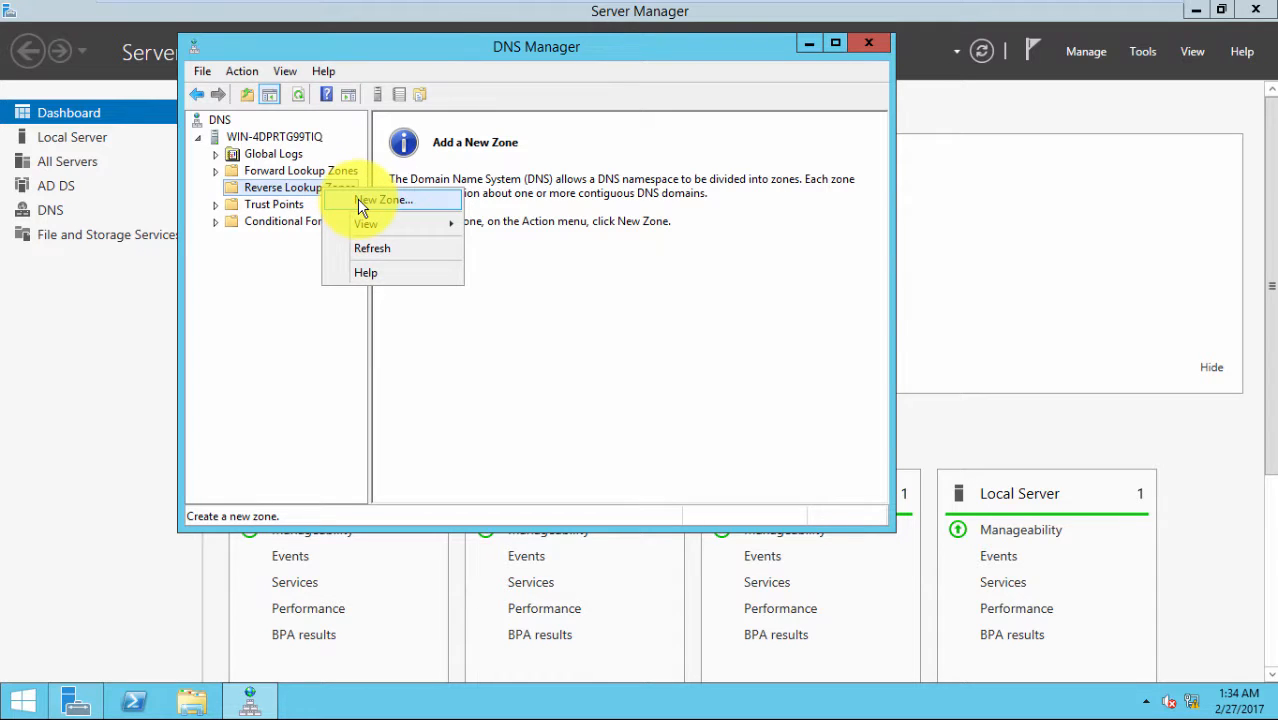
Create a new primary AD-stored zone with domain-wide replication and IPv4 reverse lookup
click(362, 203)
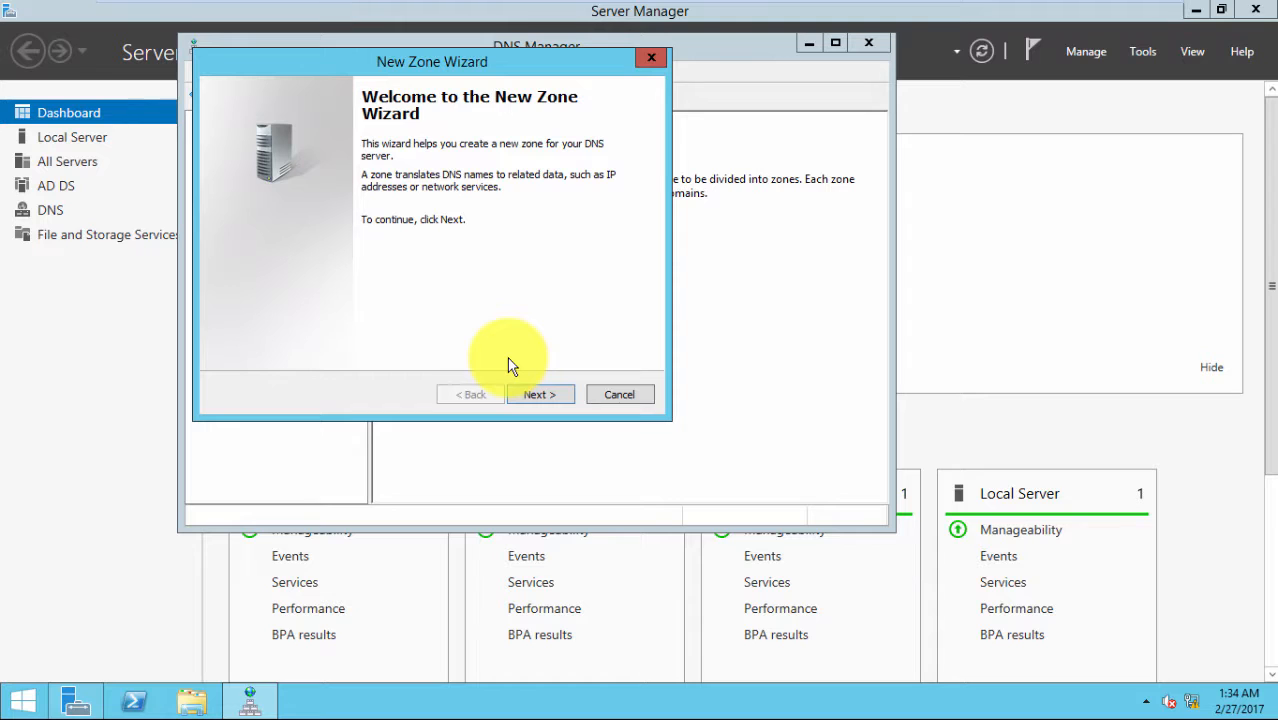
click(530, 395)
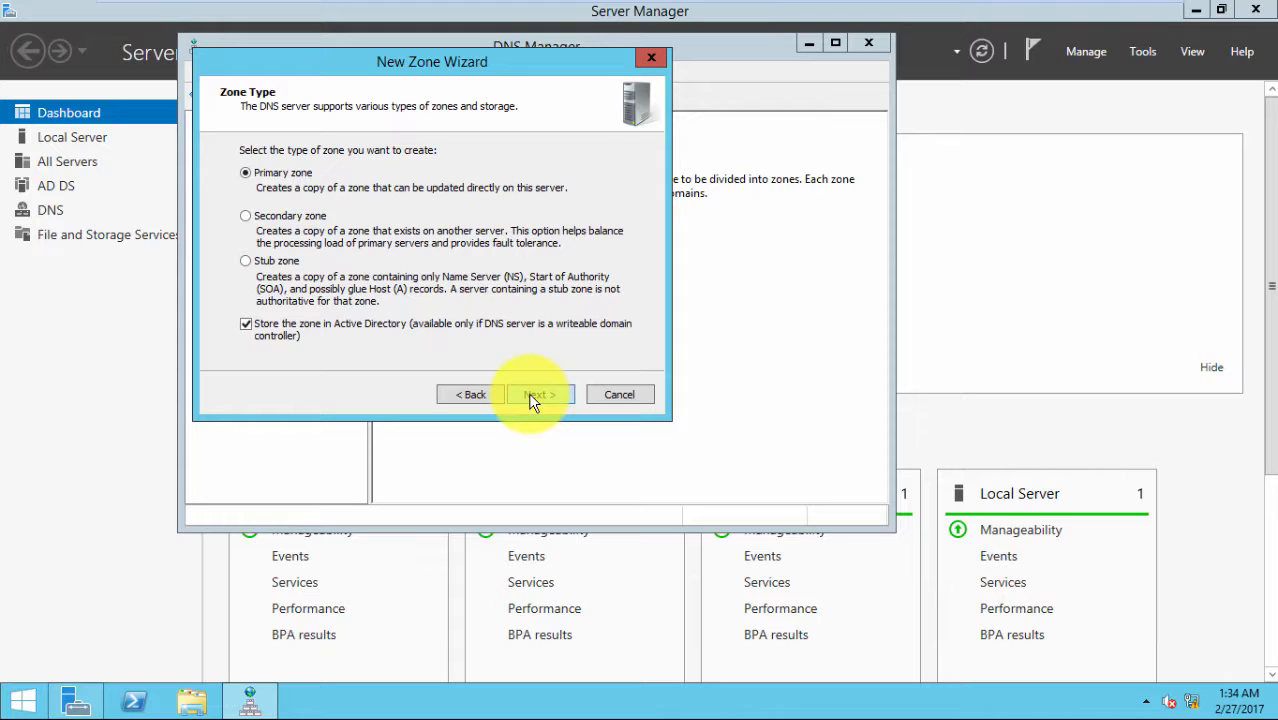
click(530, 396)
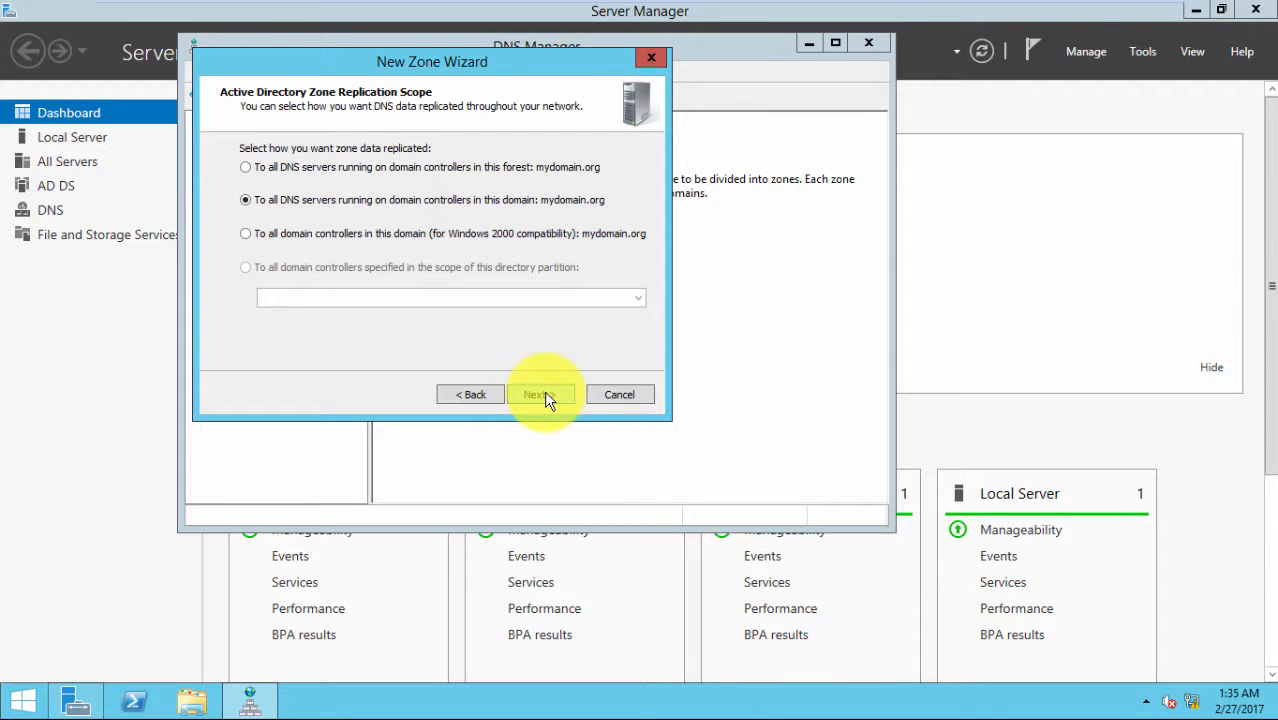
click(545, 395)
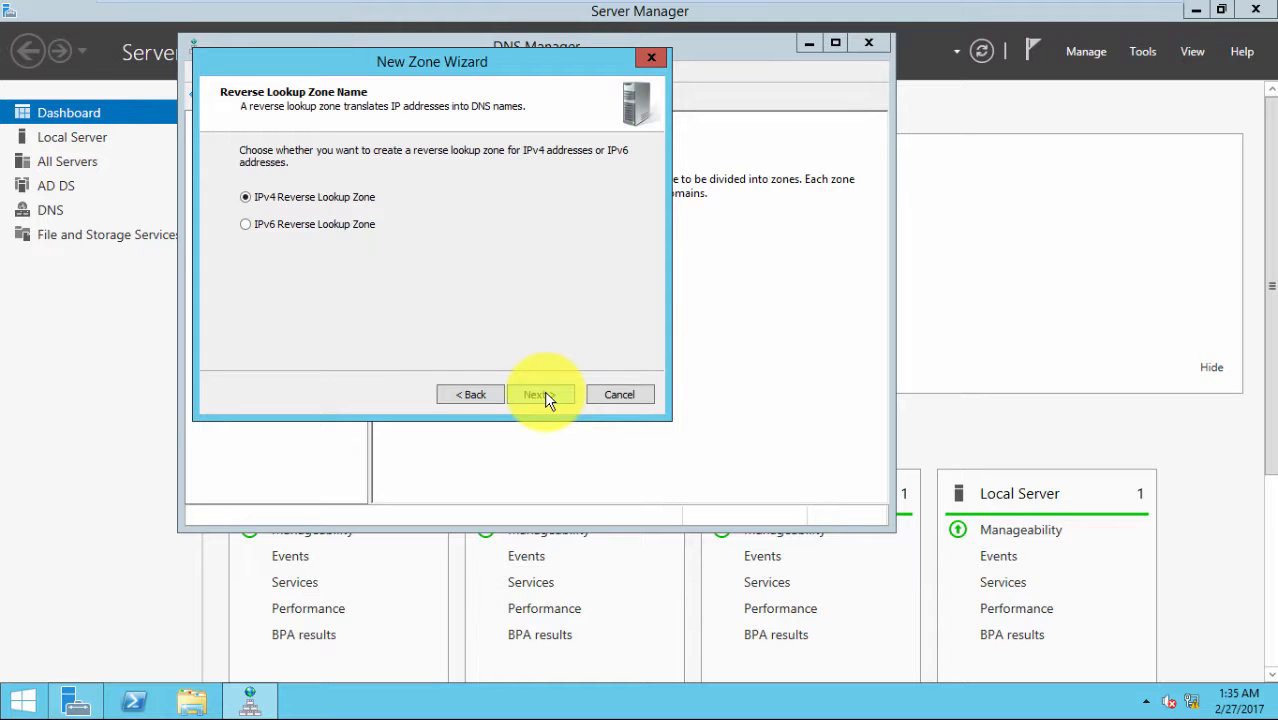
click(546, 398)
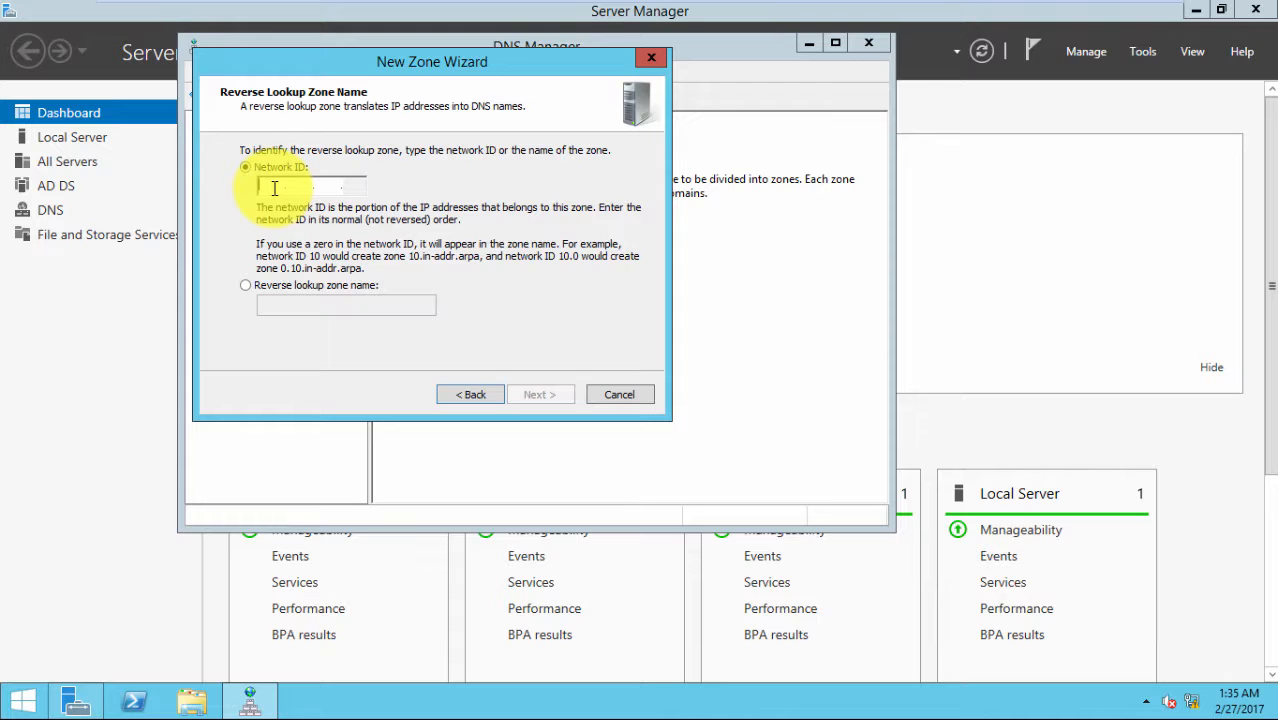
Open the TCP/IPv4 properties of the Ethernet0 connection via ncpa.cpl
key(super+r)
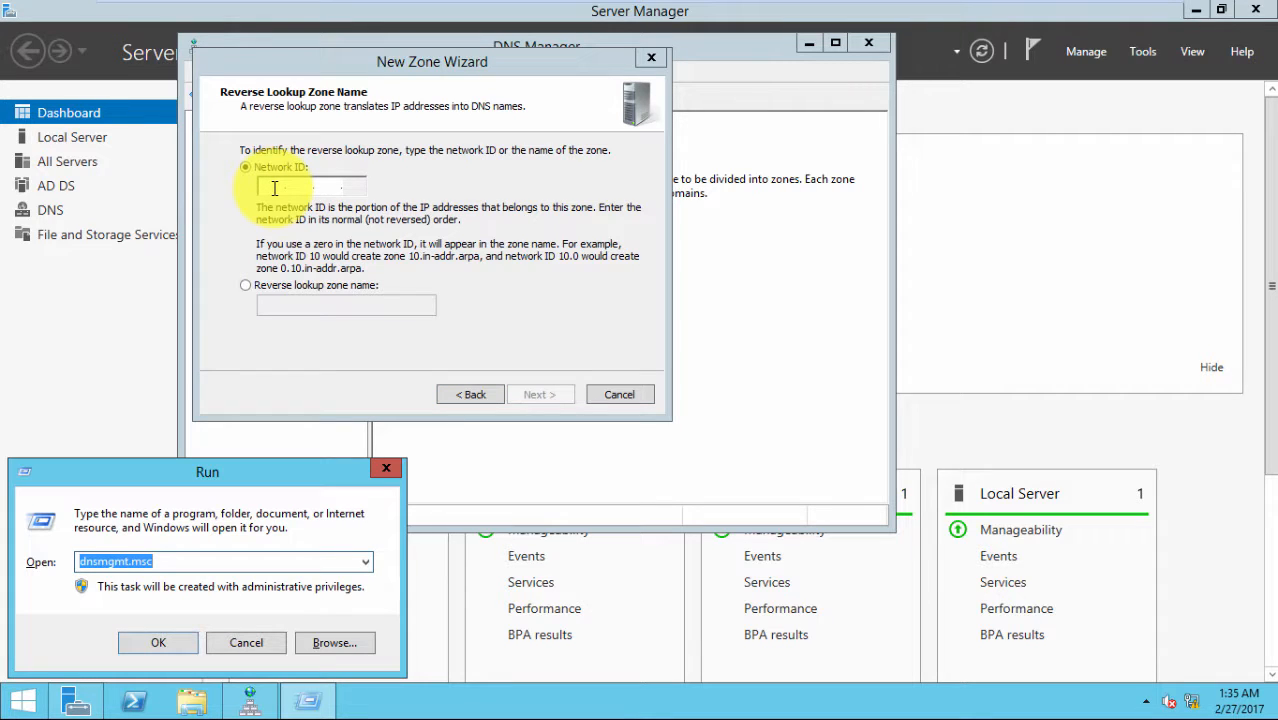
text(nc)
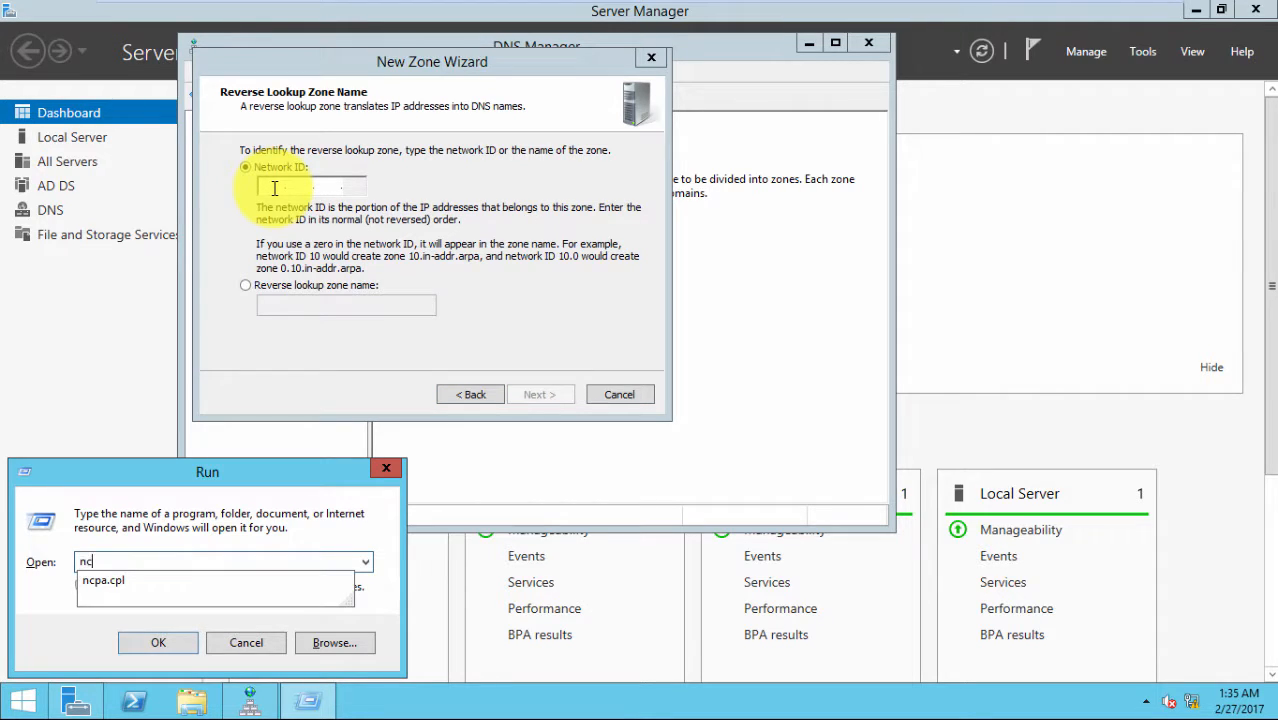
text(pa.cpl)
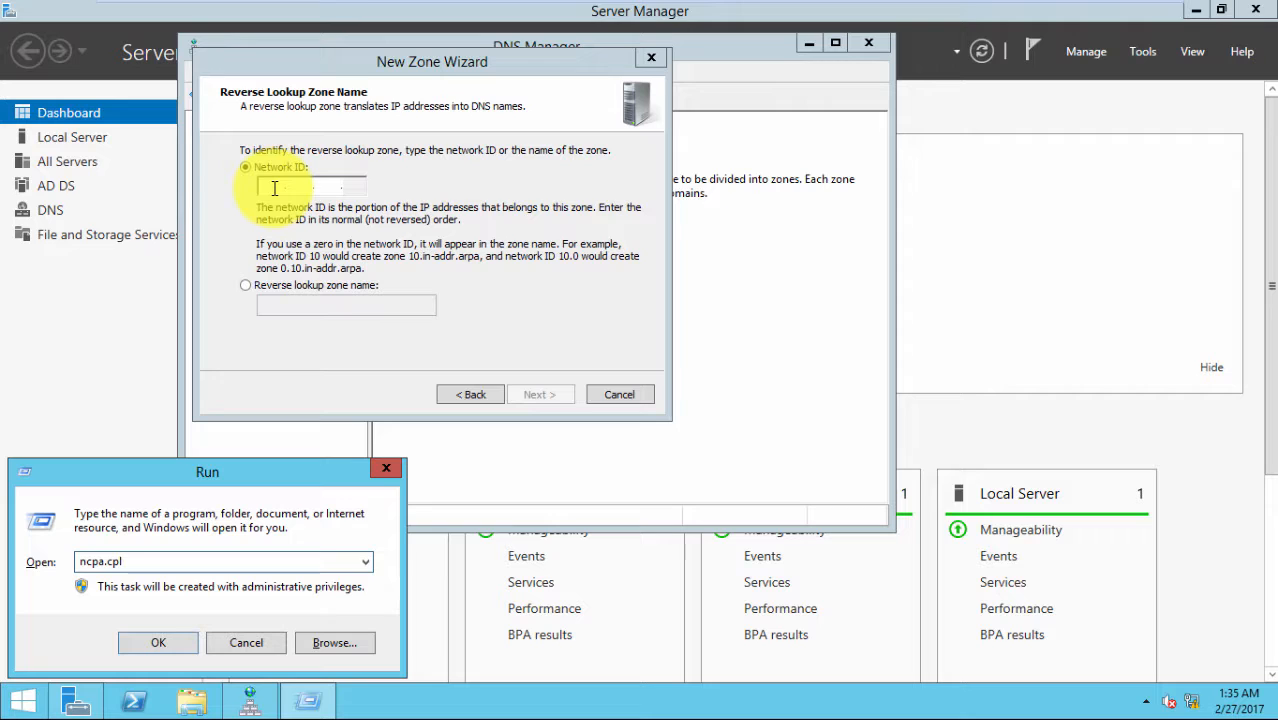
key(Return)
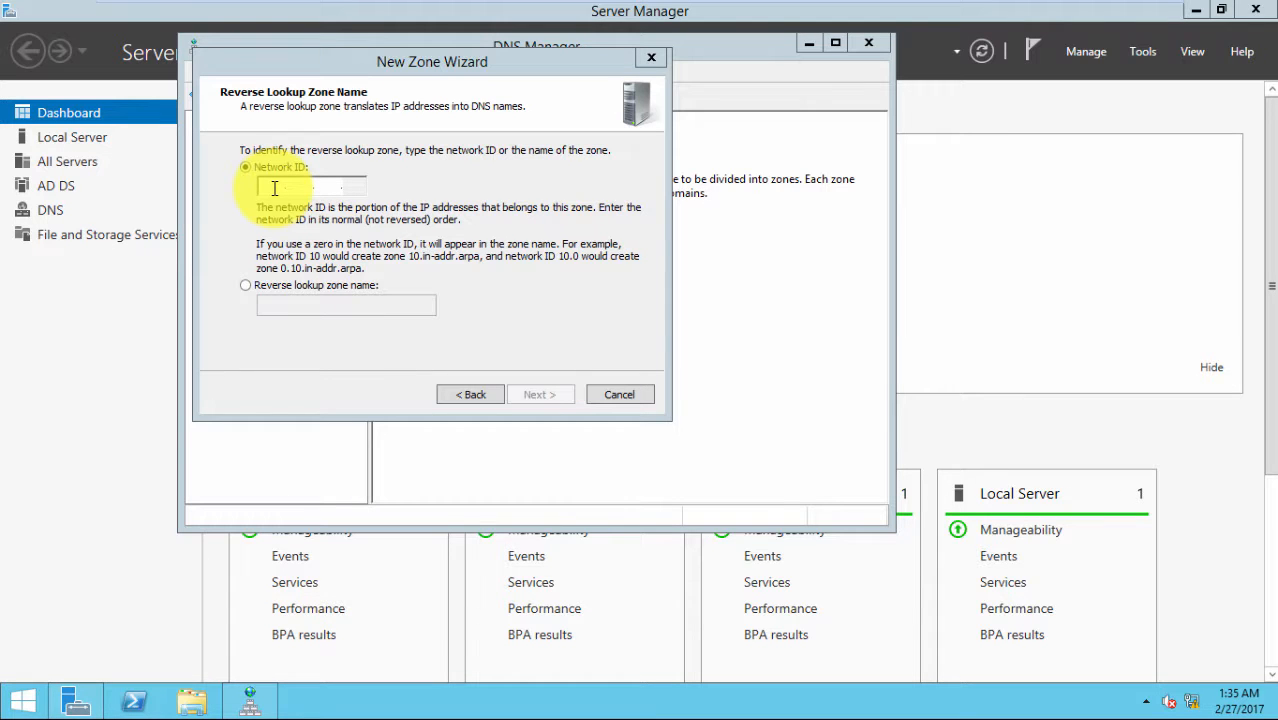
mouse_move(508, 8)
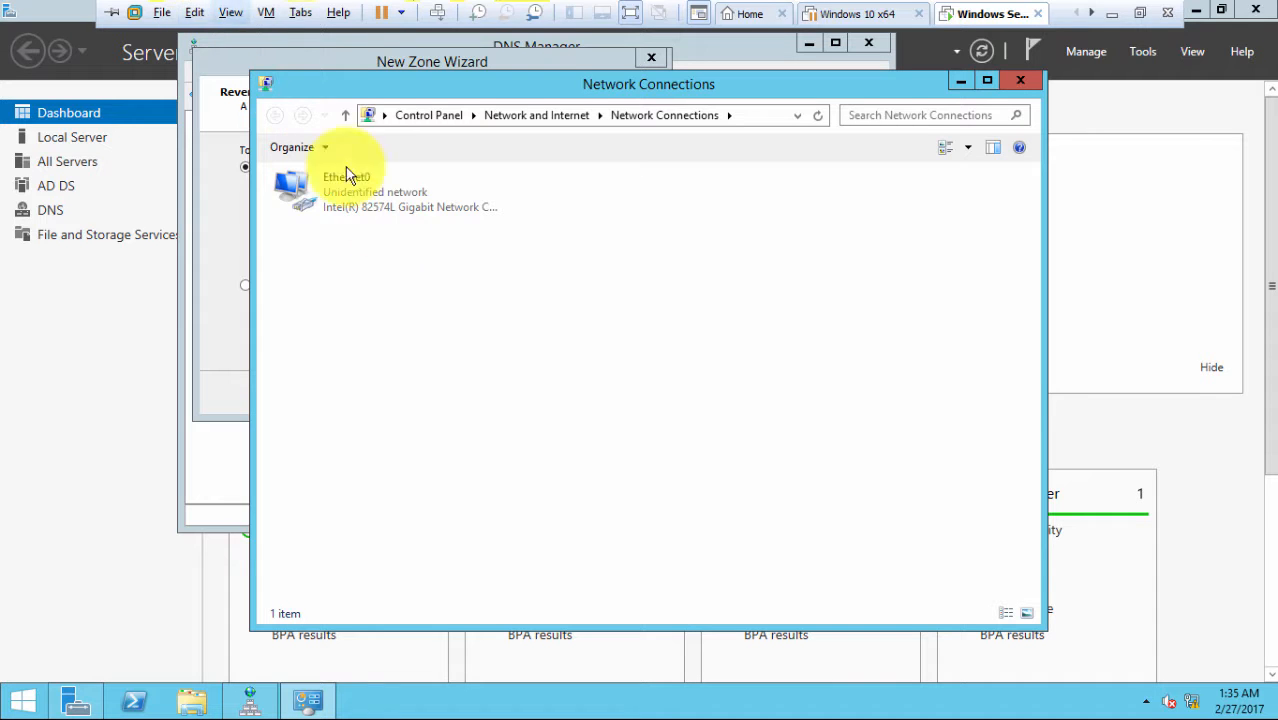
double_click(323, 188)
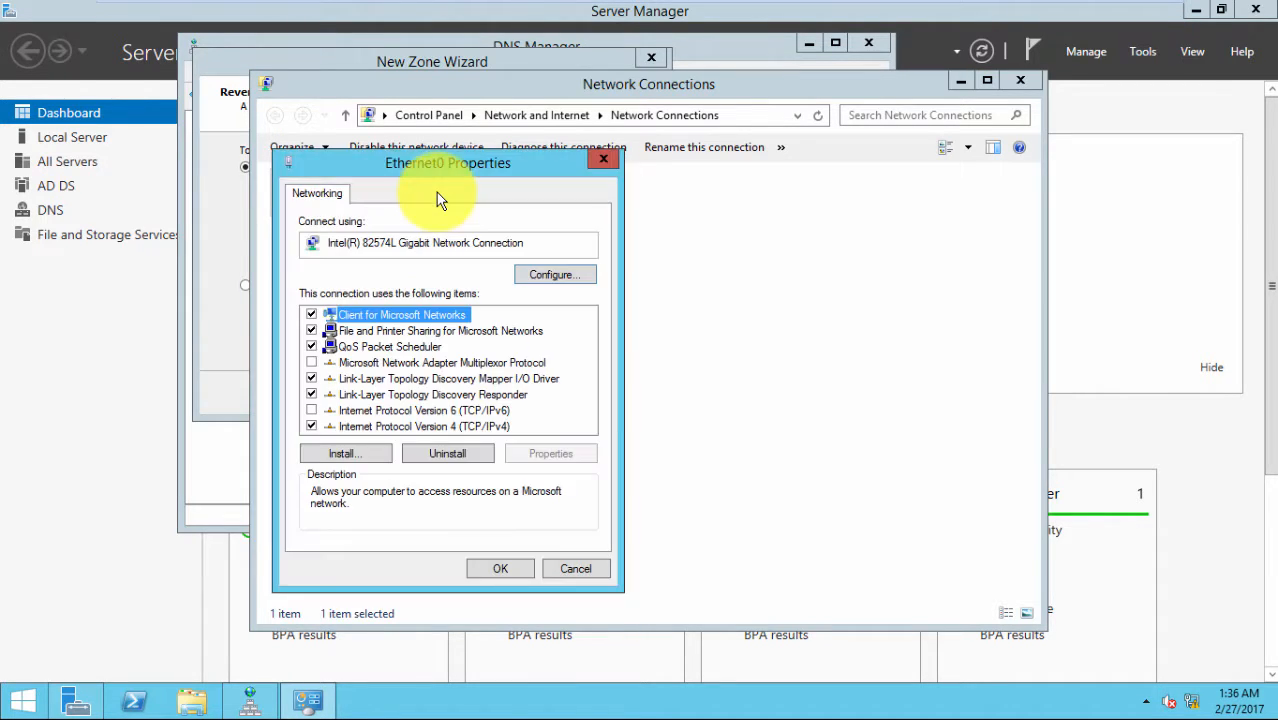
click(428, 426)
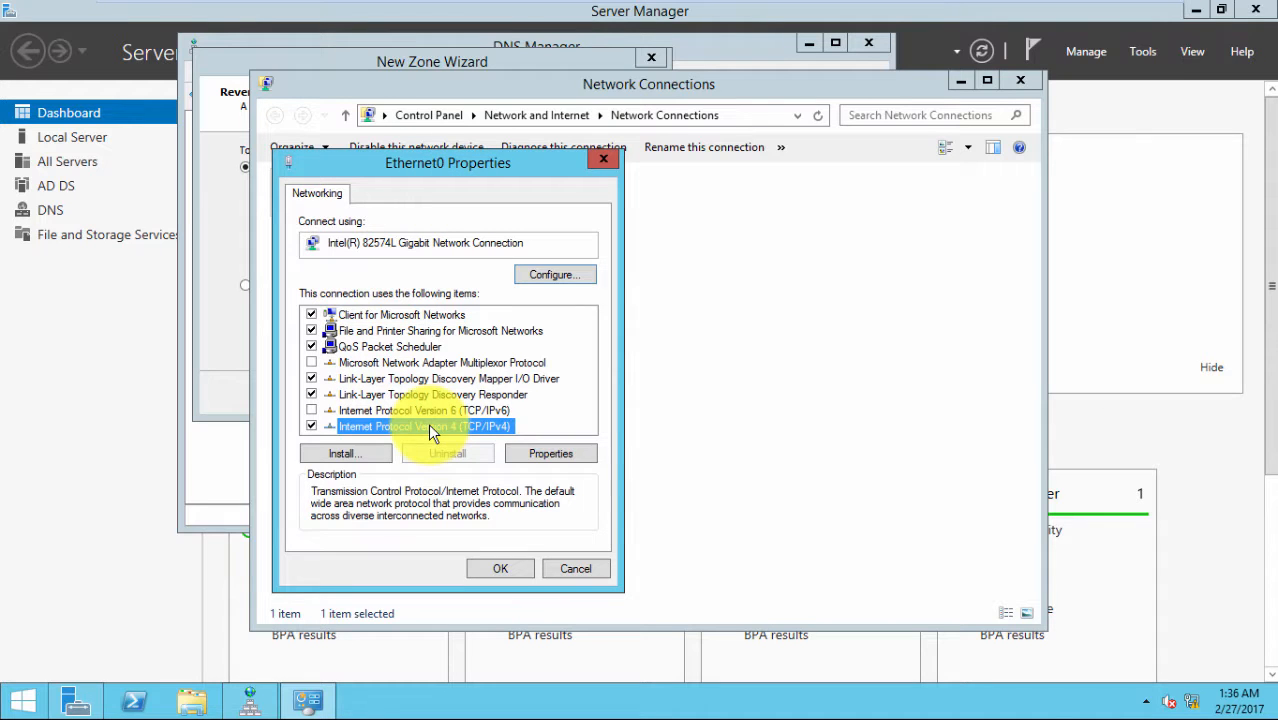
click(548, 455)
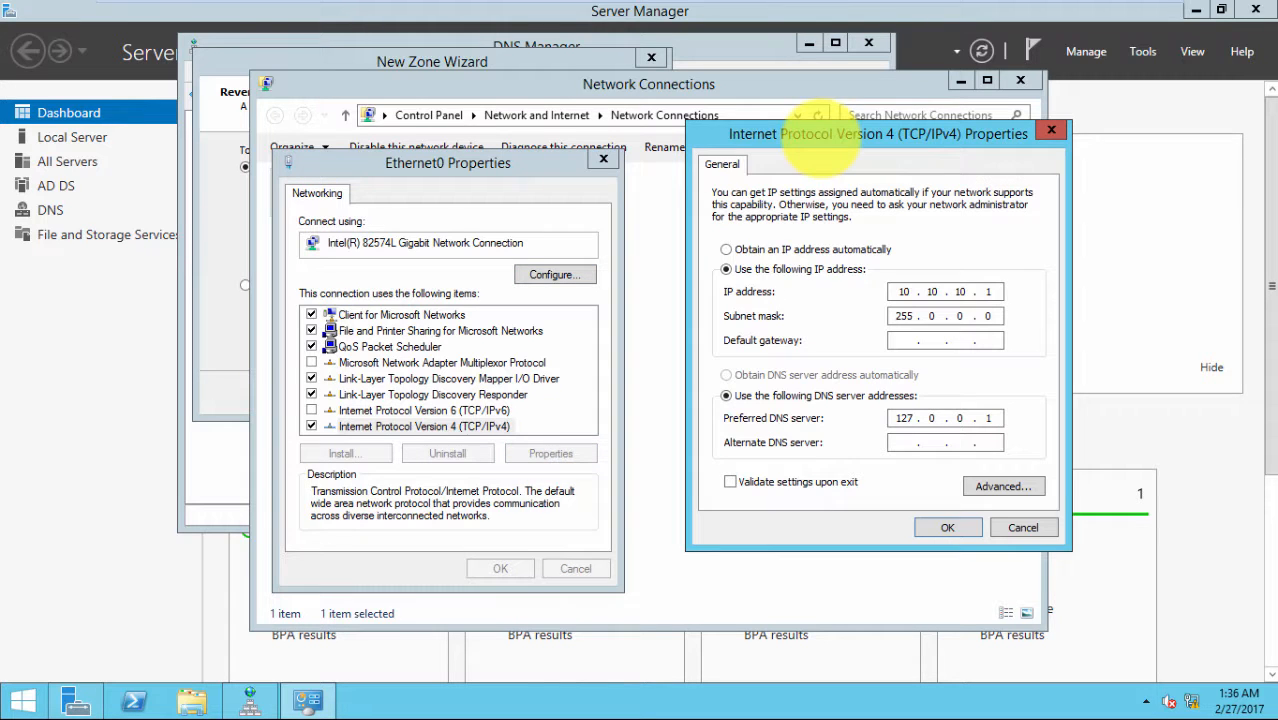
Change the preferred DNS server from 127.0.0.1 to 10.10.10.1 and close Ethernet0's properties
double_click(903, 291)
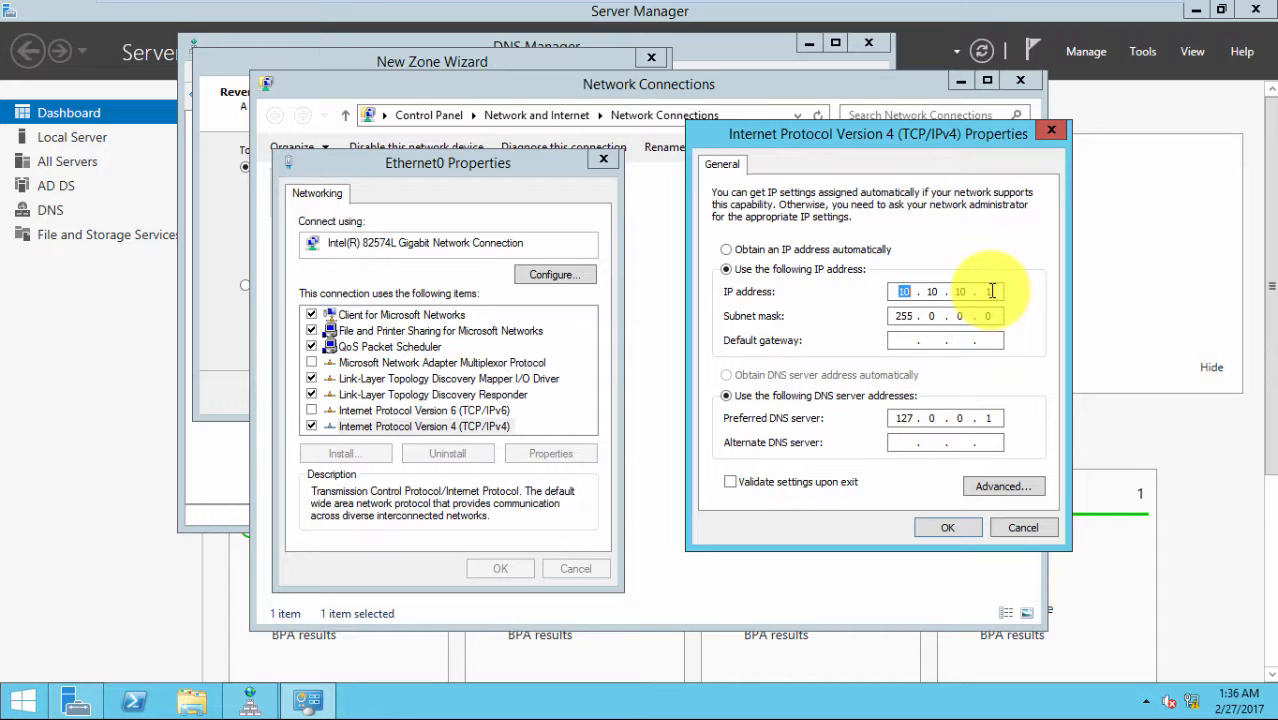
click(913, 317)
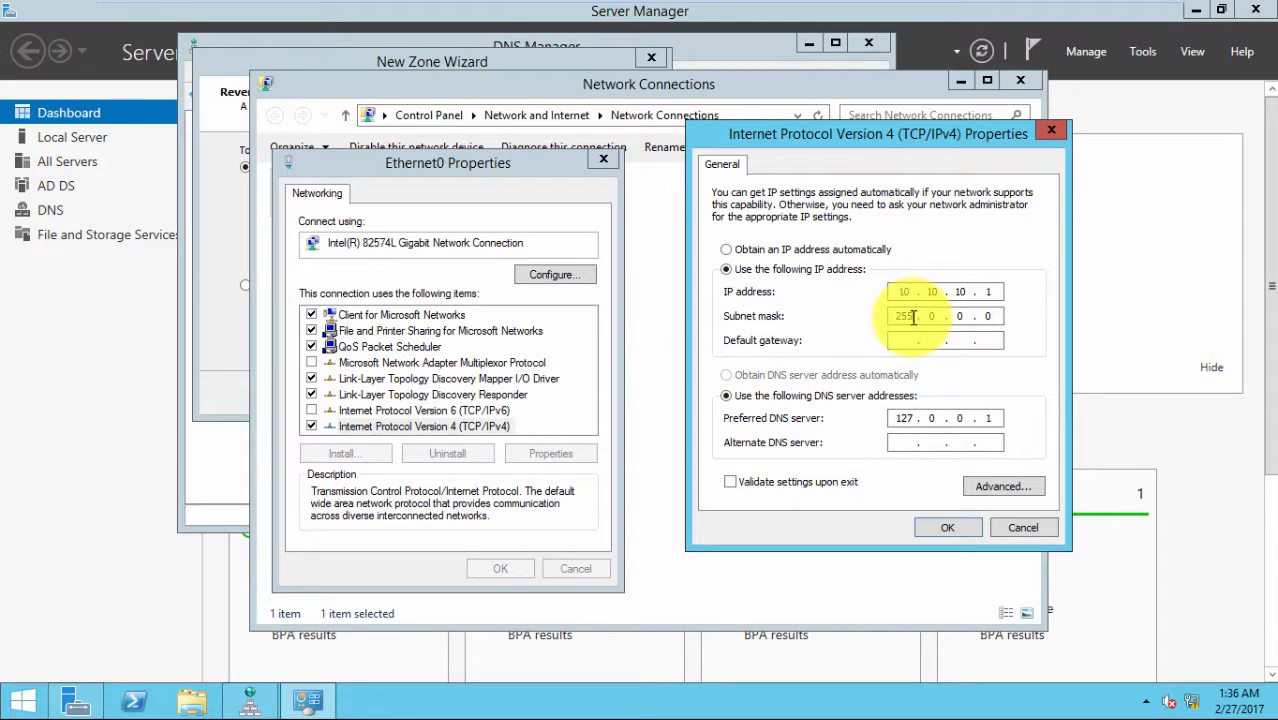
double_click(920, 422)
text(10 . )
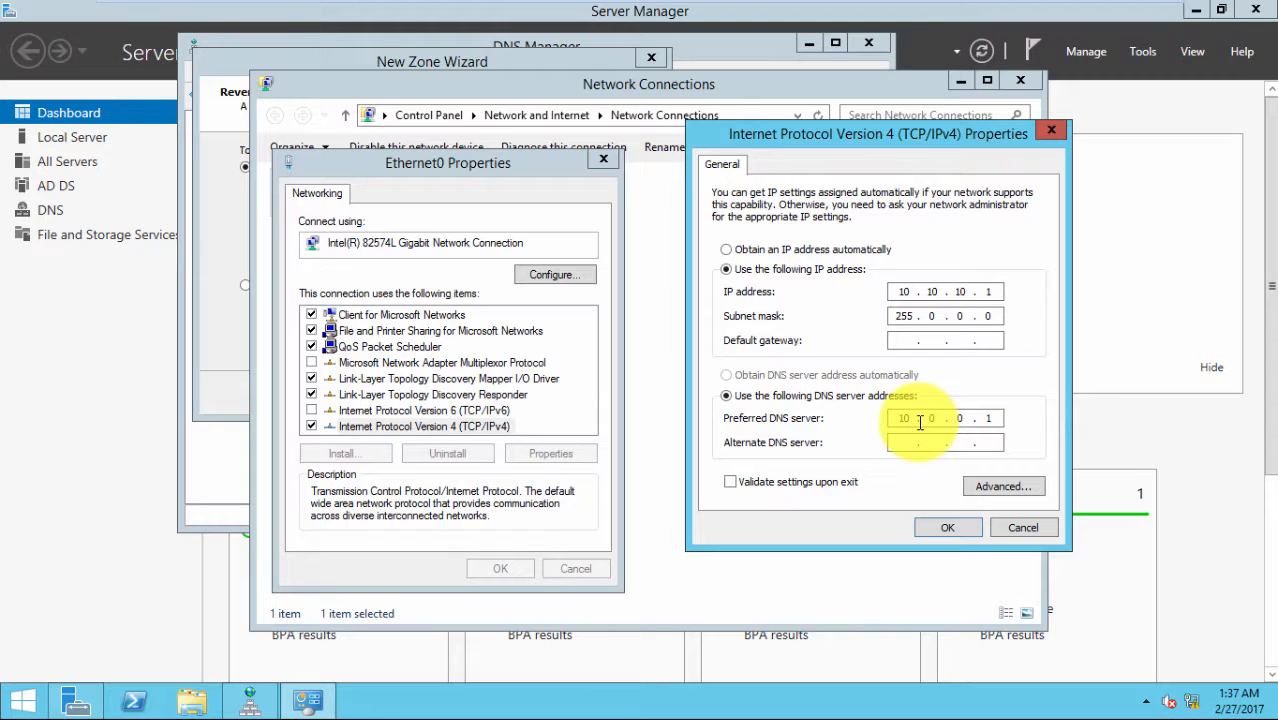
text(10 . 10)
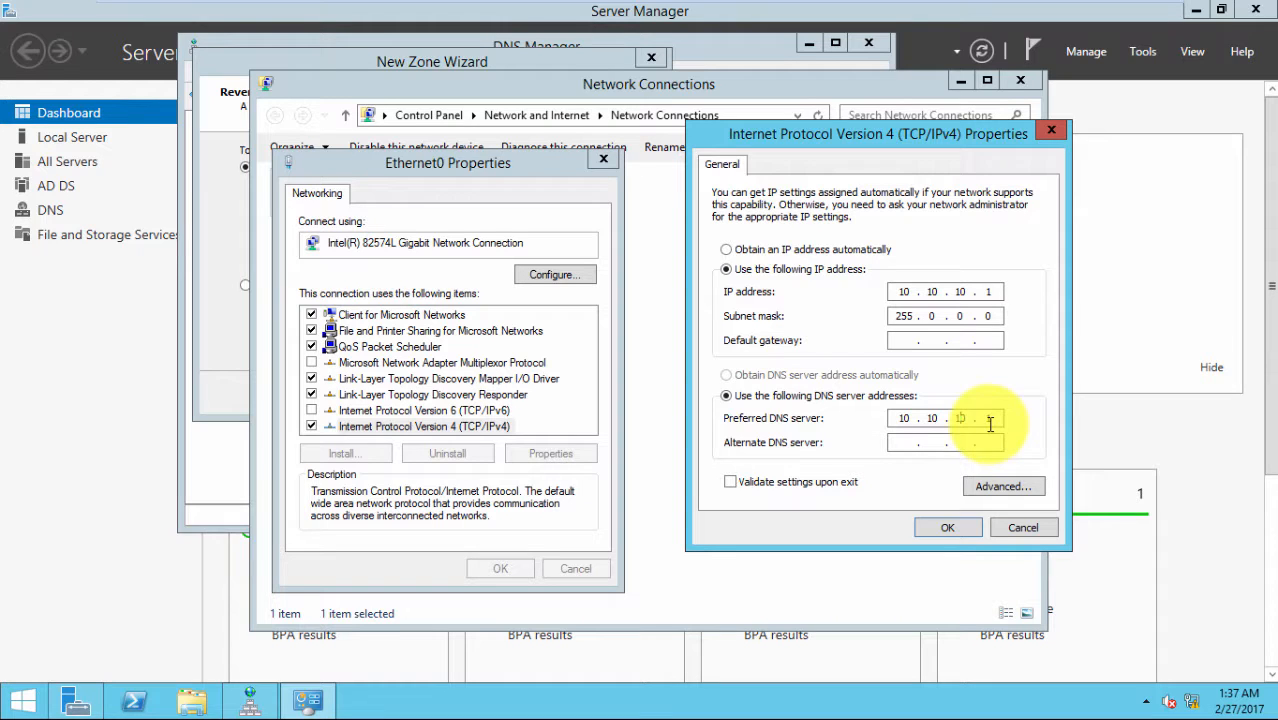
click(940, 530)
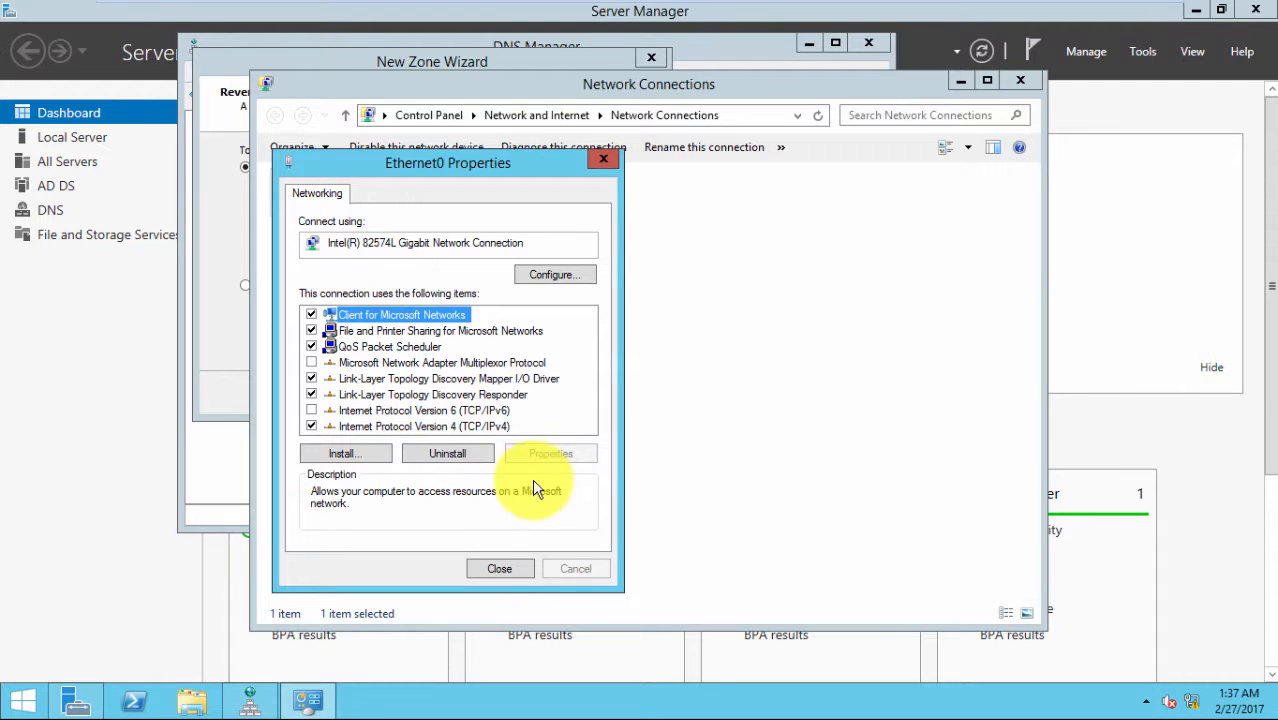
click(499, 569)
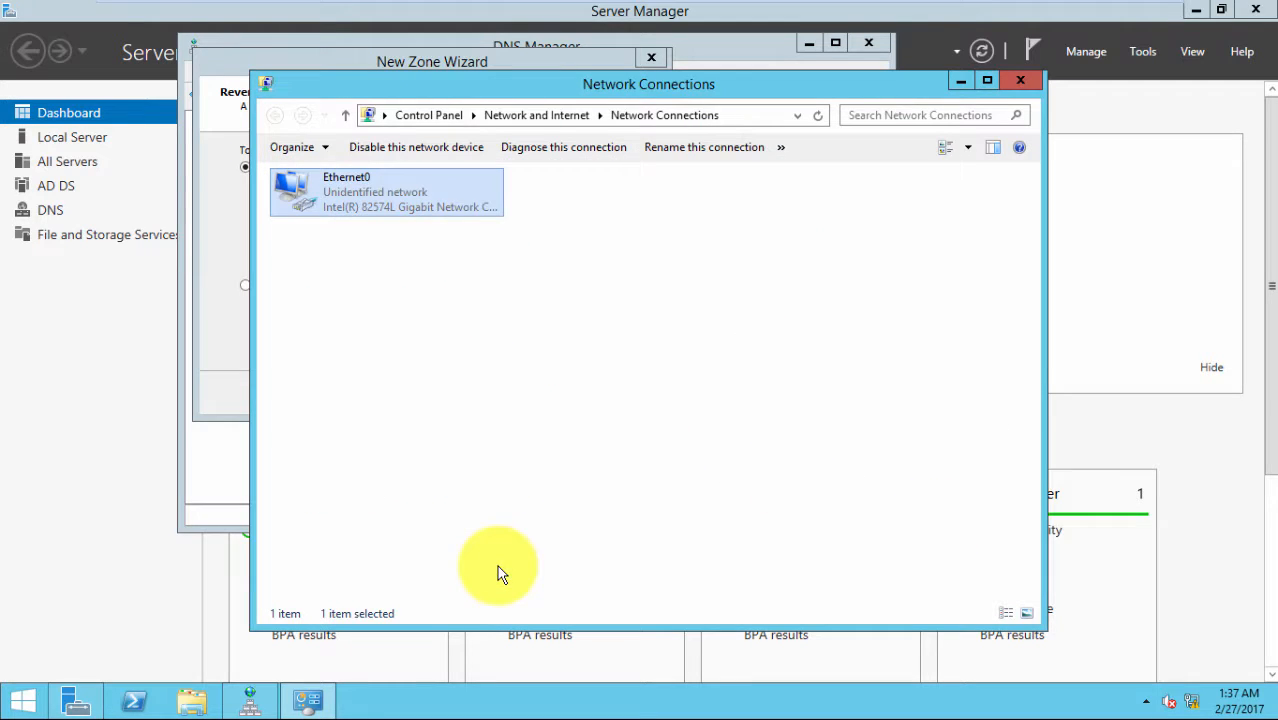
Enter reverse-zone network ID 10.10.10 and keep secure-only dynamic updates
click(1022, 81)
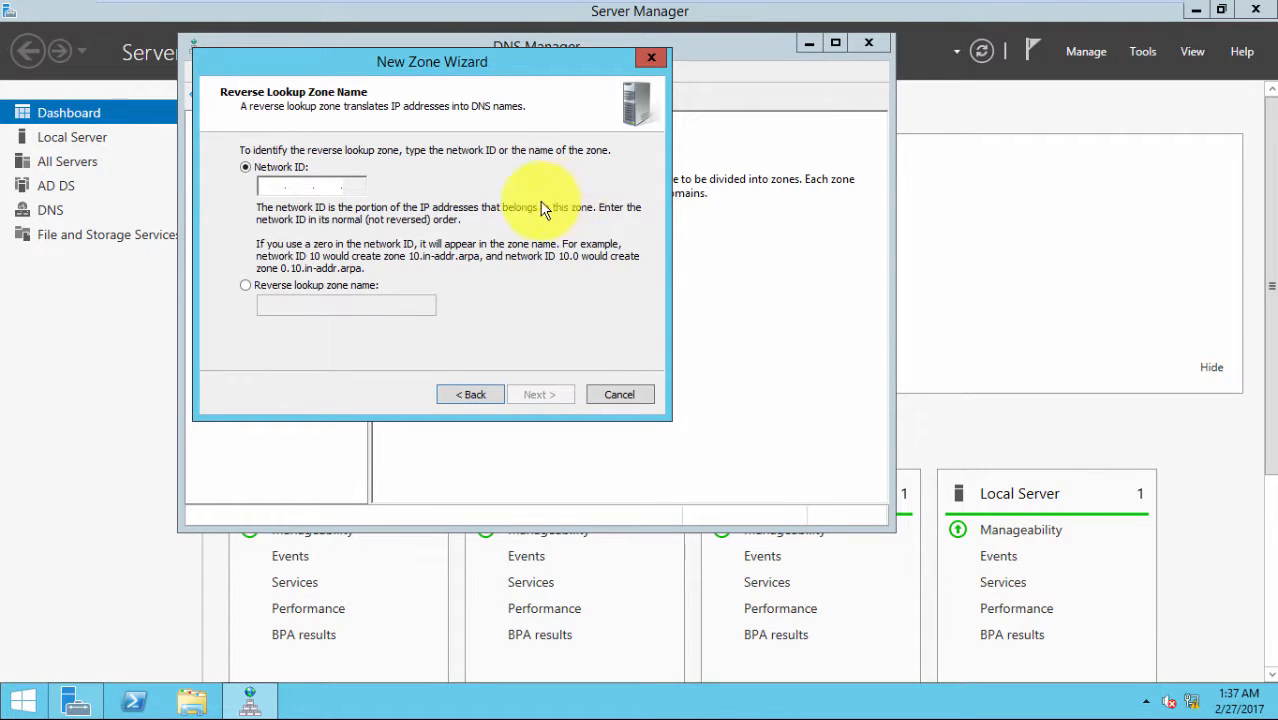
text(1)
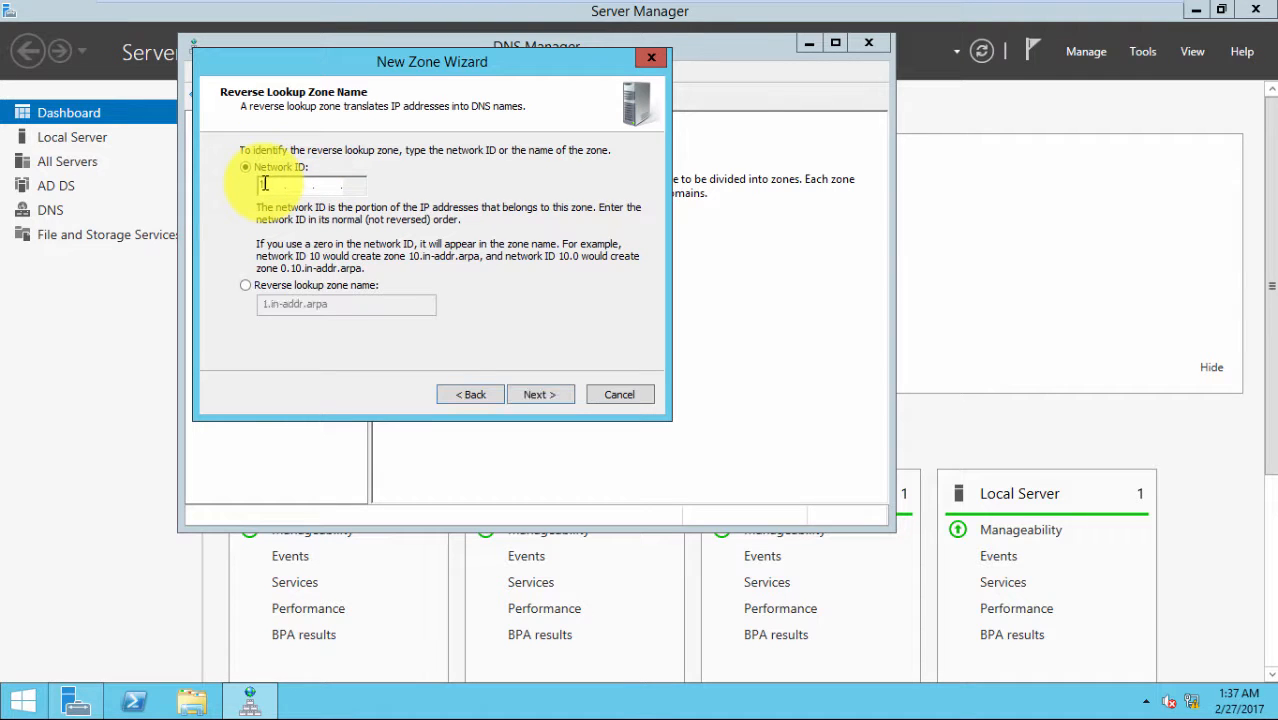
text(0.10.10.)
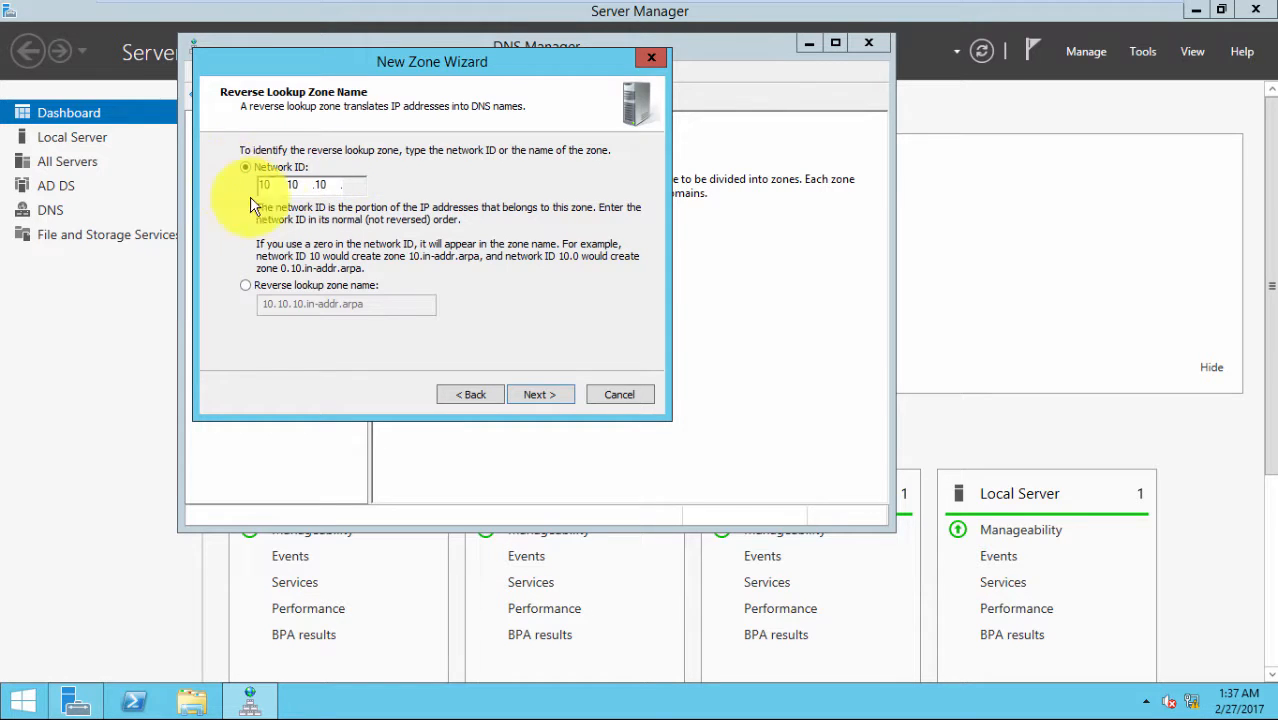
click(537, 396)
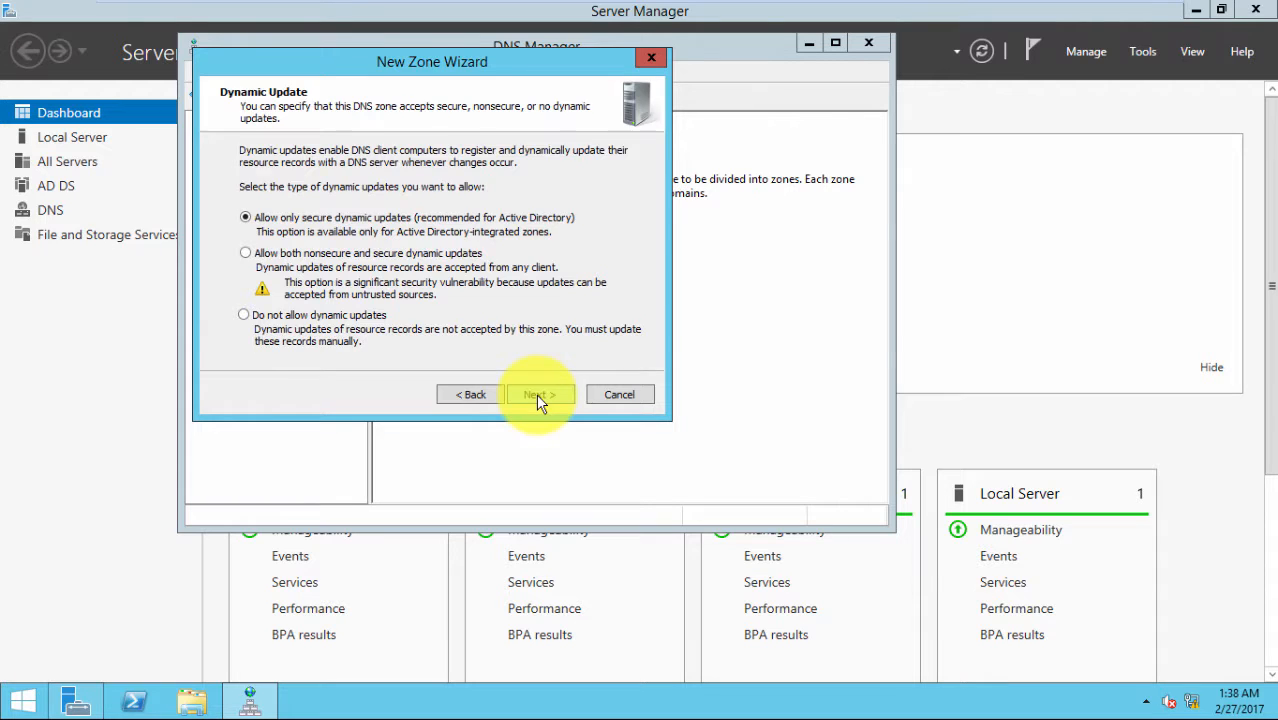
click(537, 394)
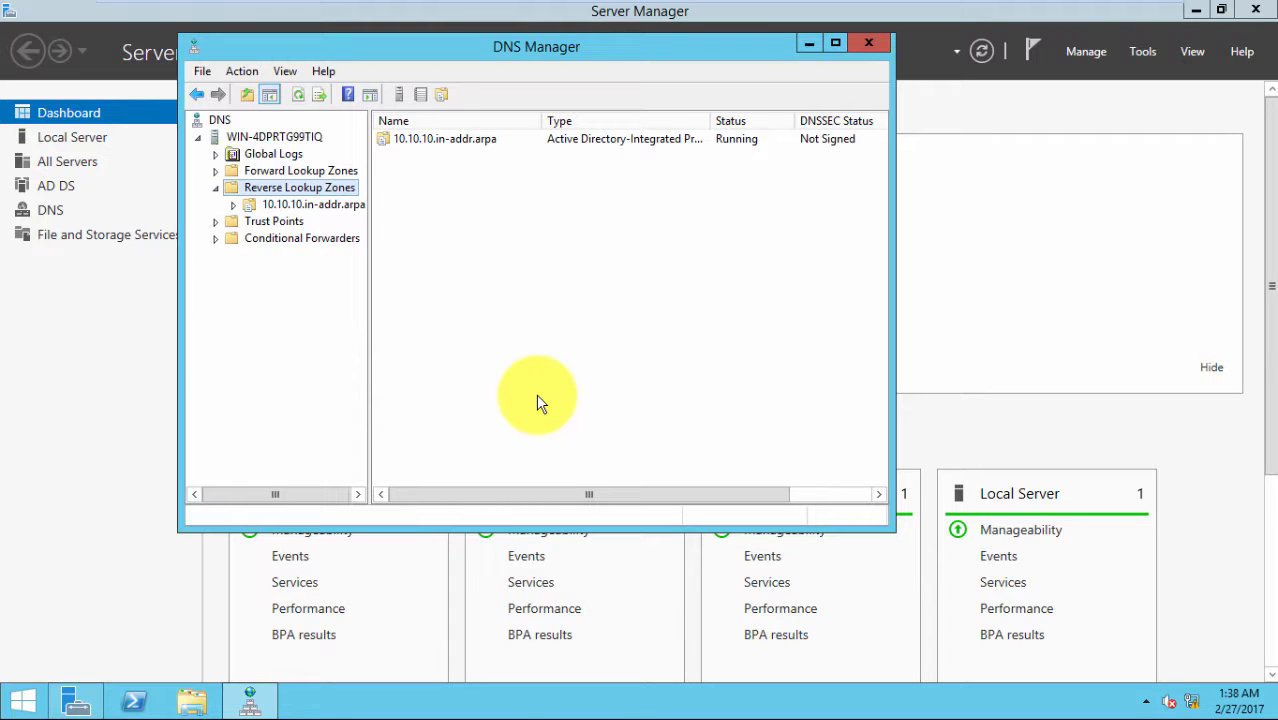
Start a new PTR record in 10.10.10.in-addr.arpa and browse to the mydomain.org zone
click(284, 205)
right_click(284, 205)
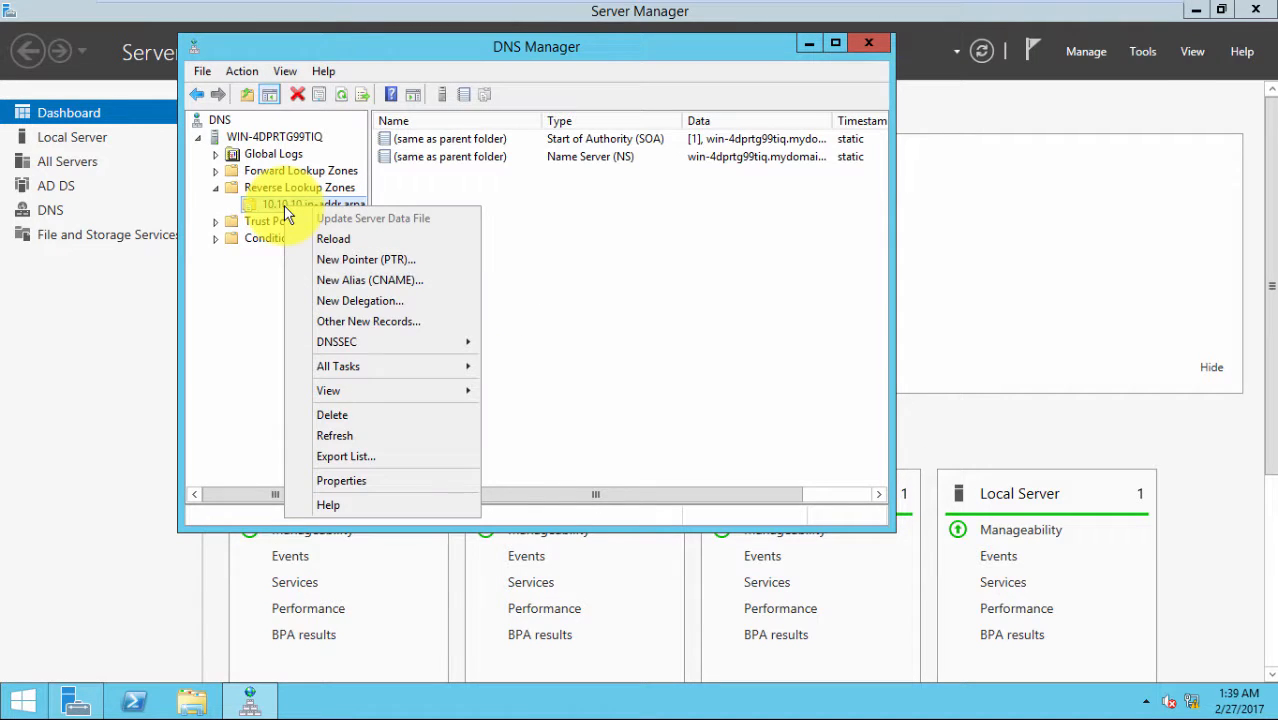
click(359, 262)
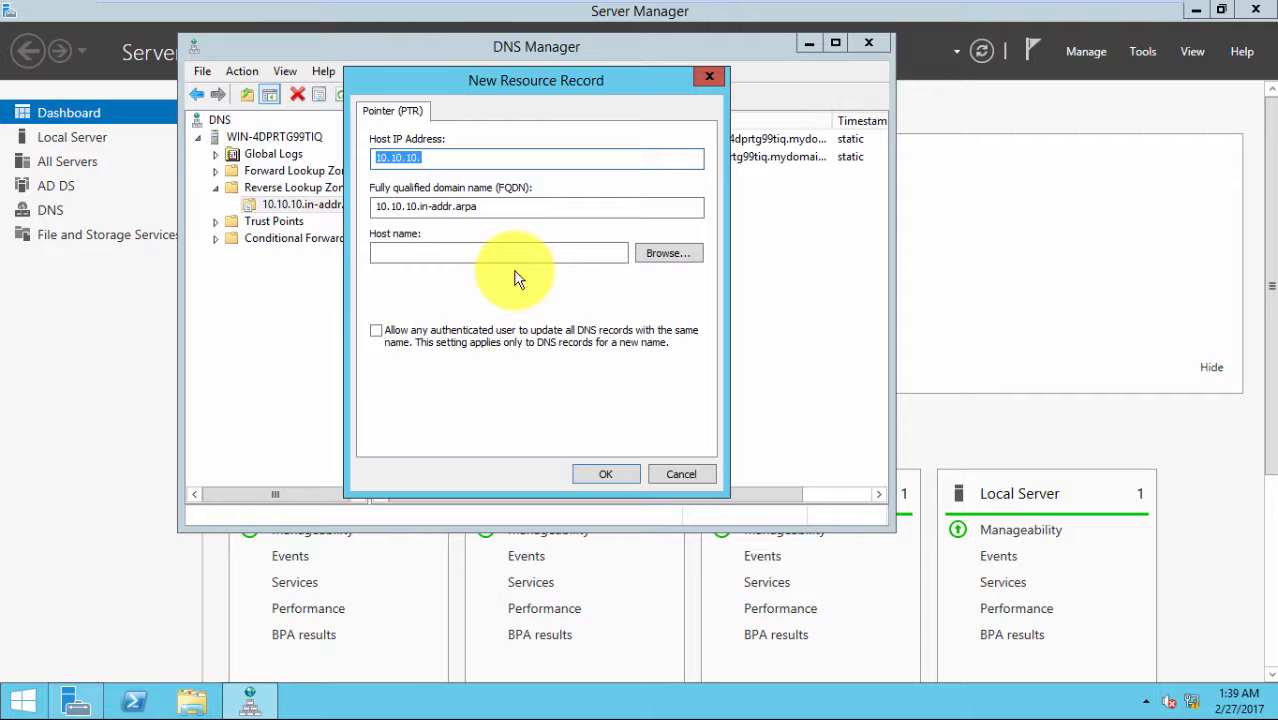
click(658, 255)
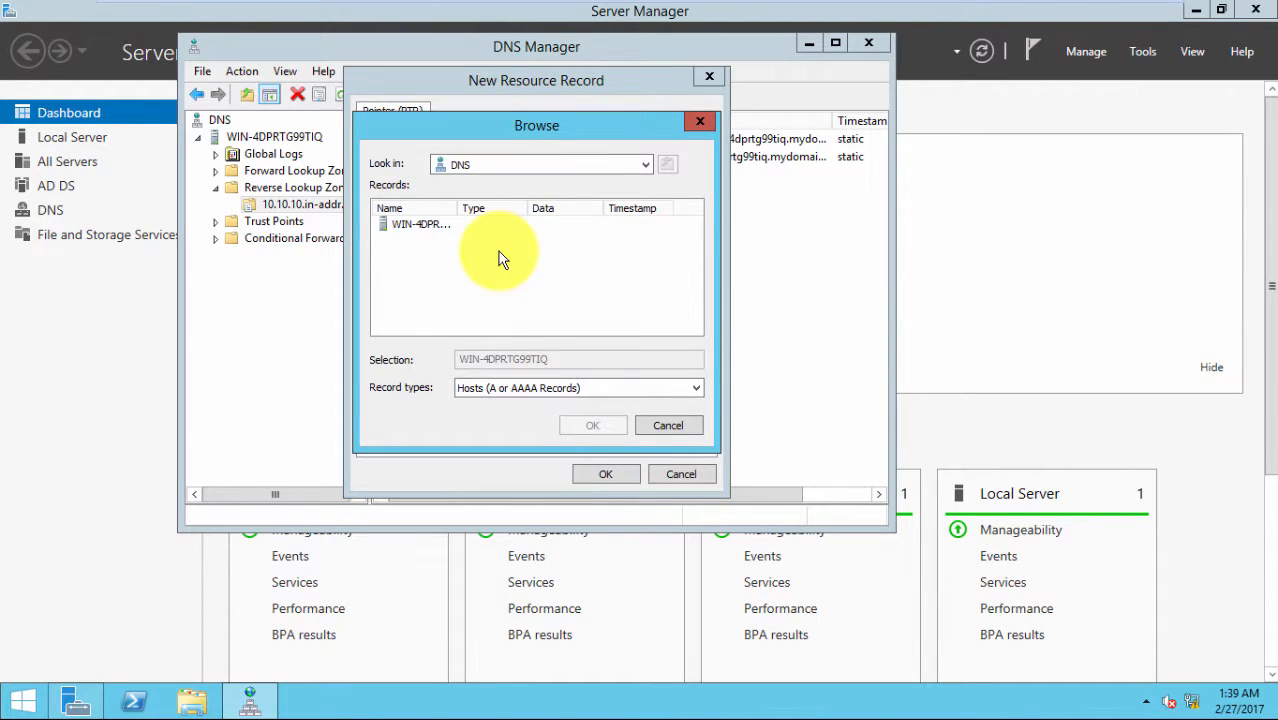
click(413, 226)
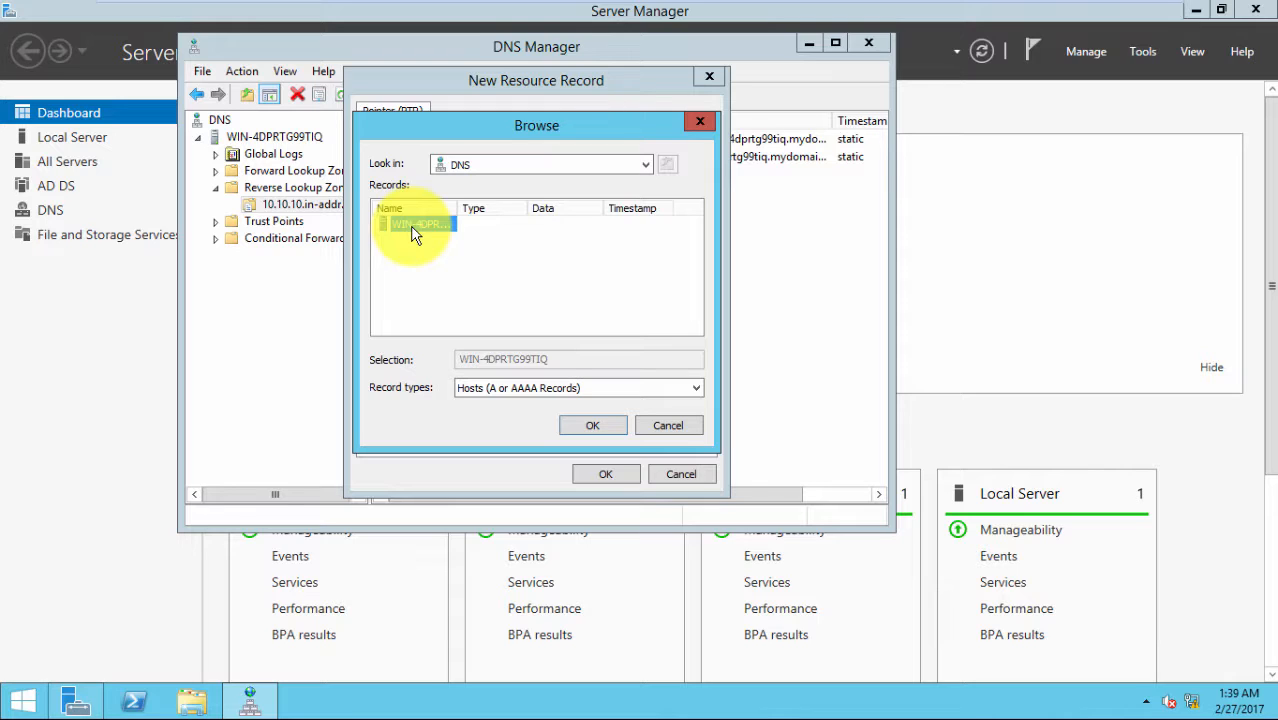
double_click(415, 228)
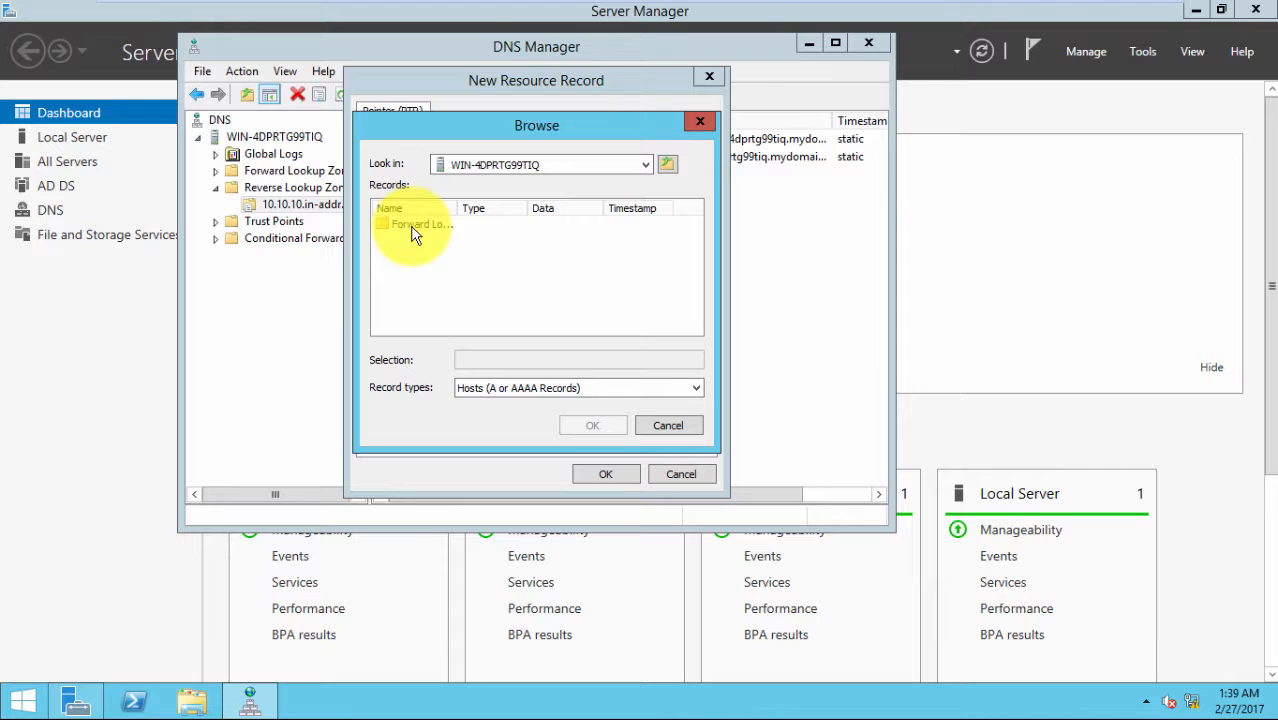
click(415, 228)
double_click(415, 228)
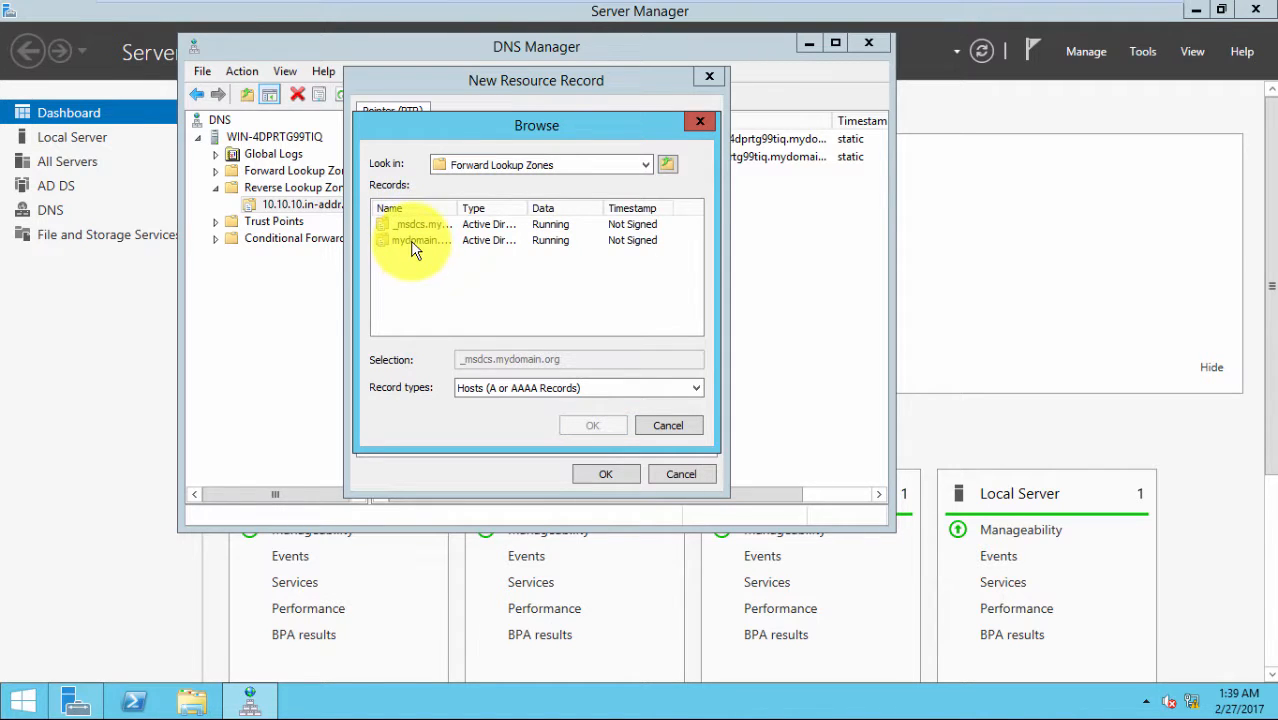
click(411, 241)
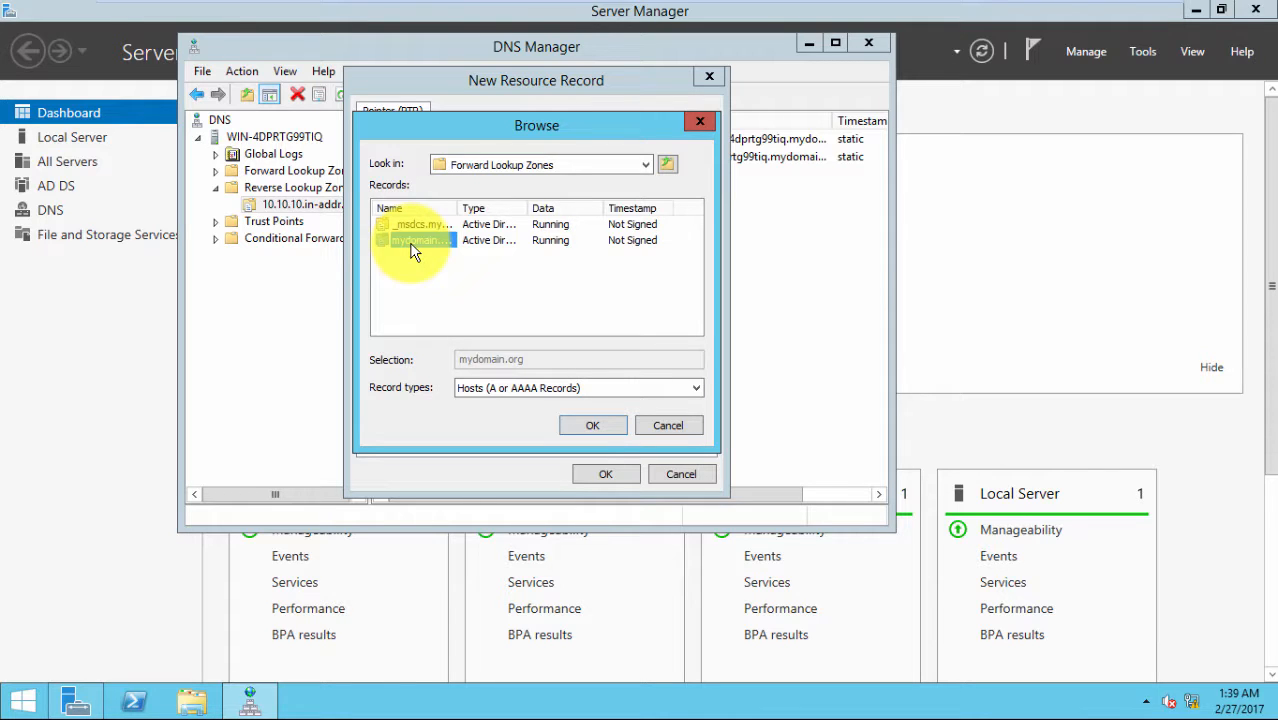
double_click(411, 242)
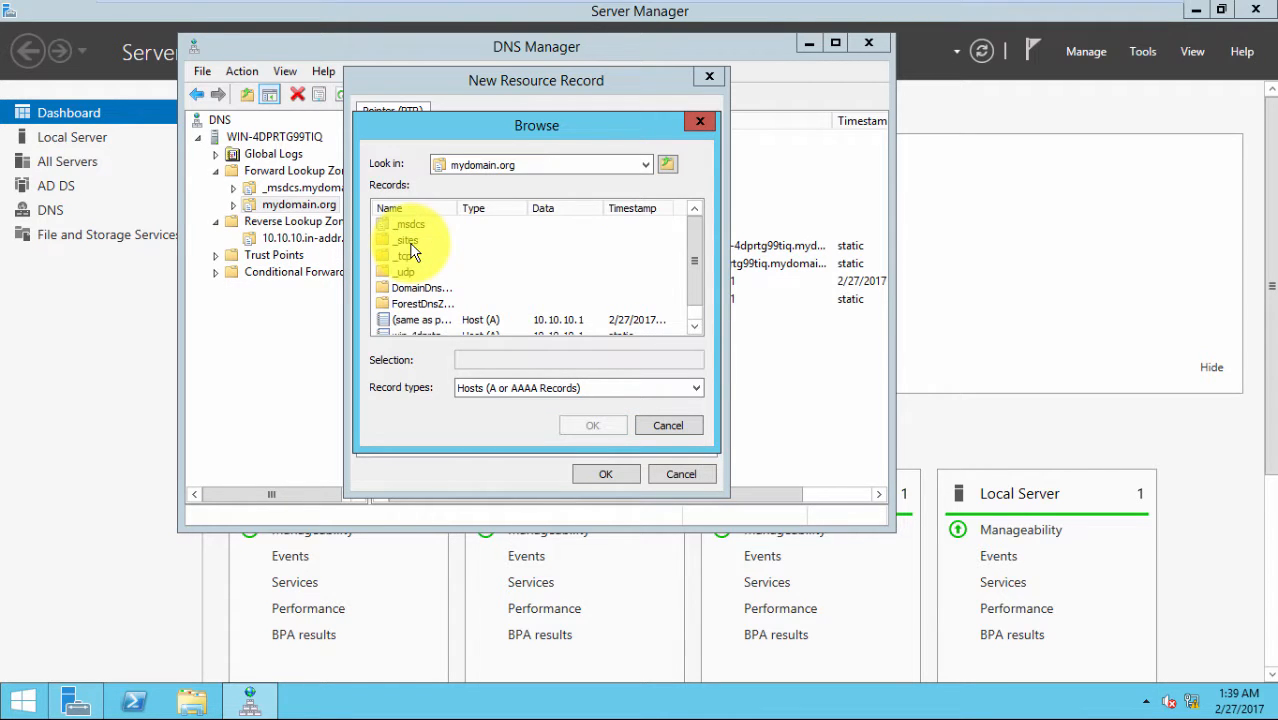
drag(690, 254, 696, 277)
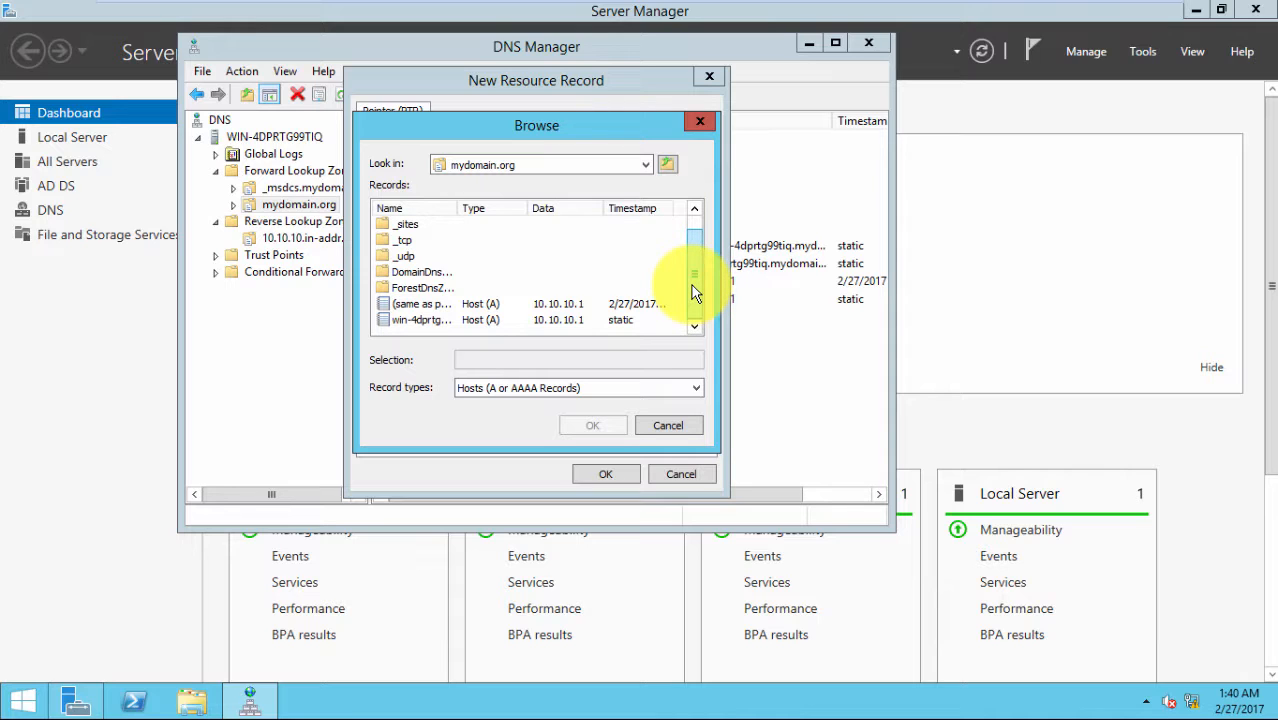
Point 10.10.10.1 at win-4dprtg99tiq.mydomain.org, create the record, close DNS Manager, open Tools
click(415, 320)
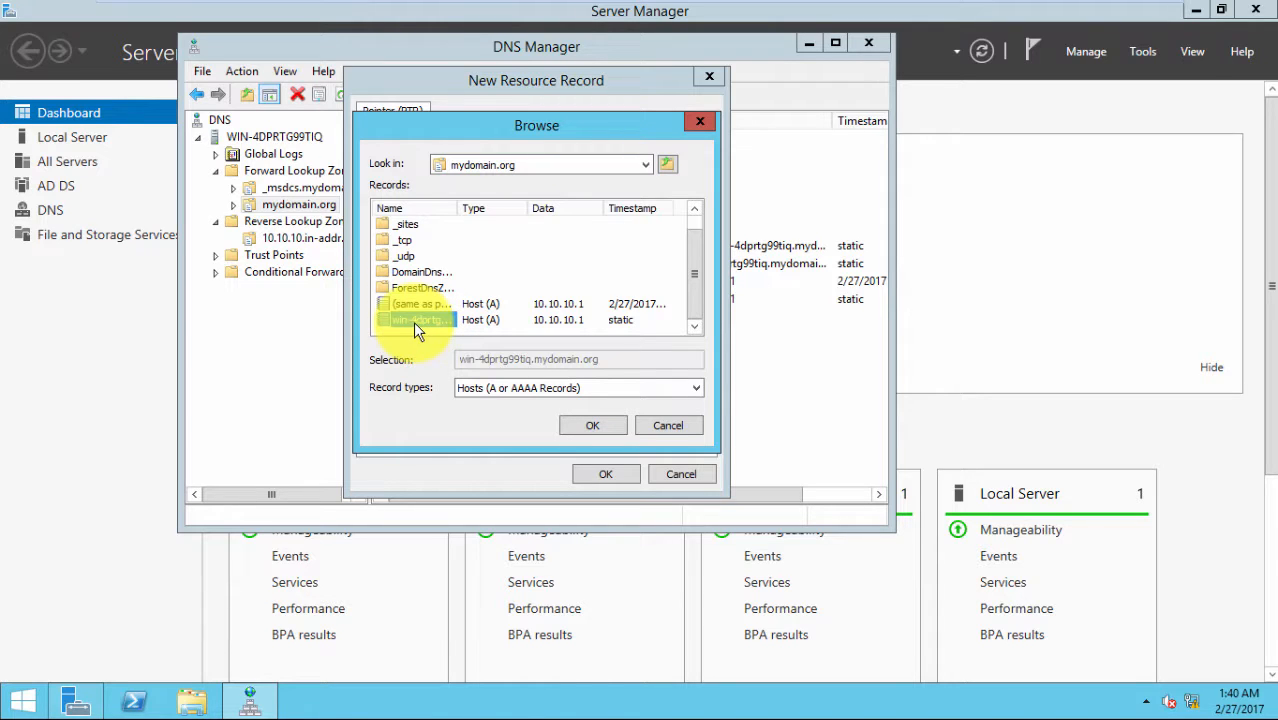
click(590, 428)
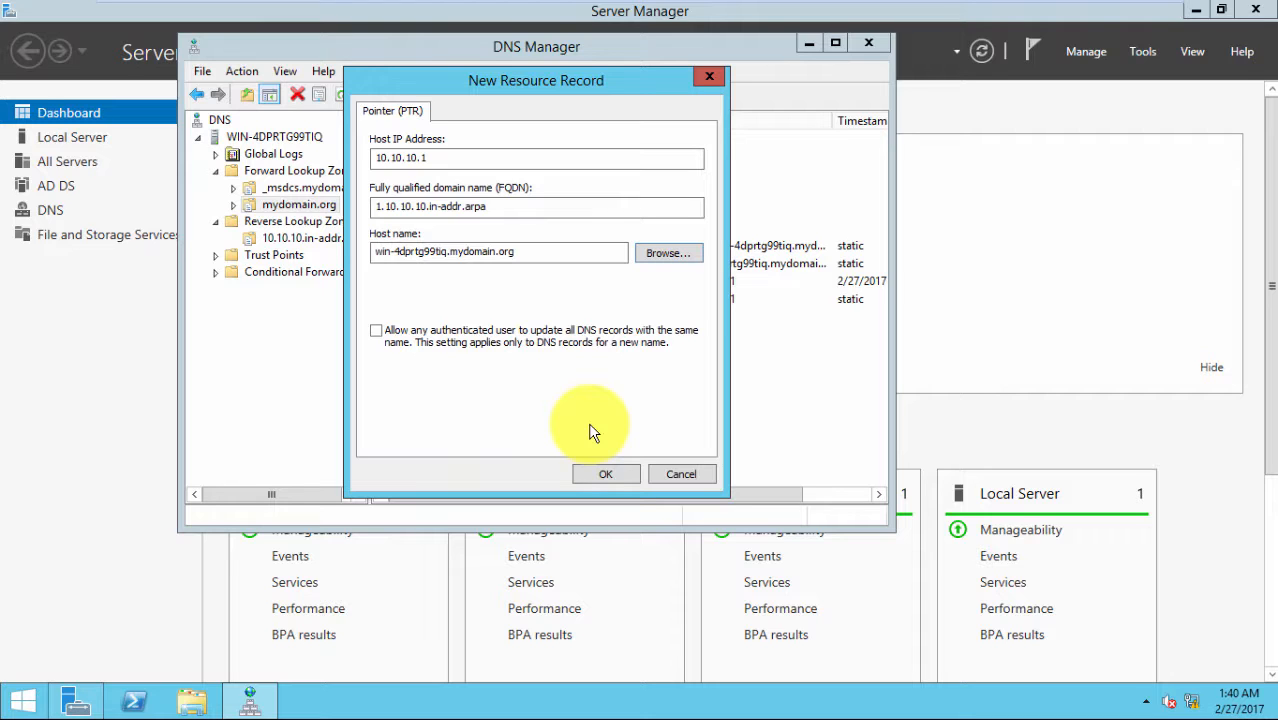
click(604, 474)
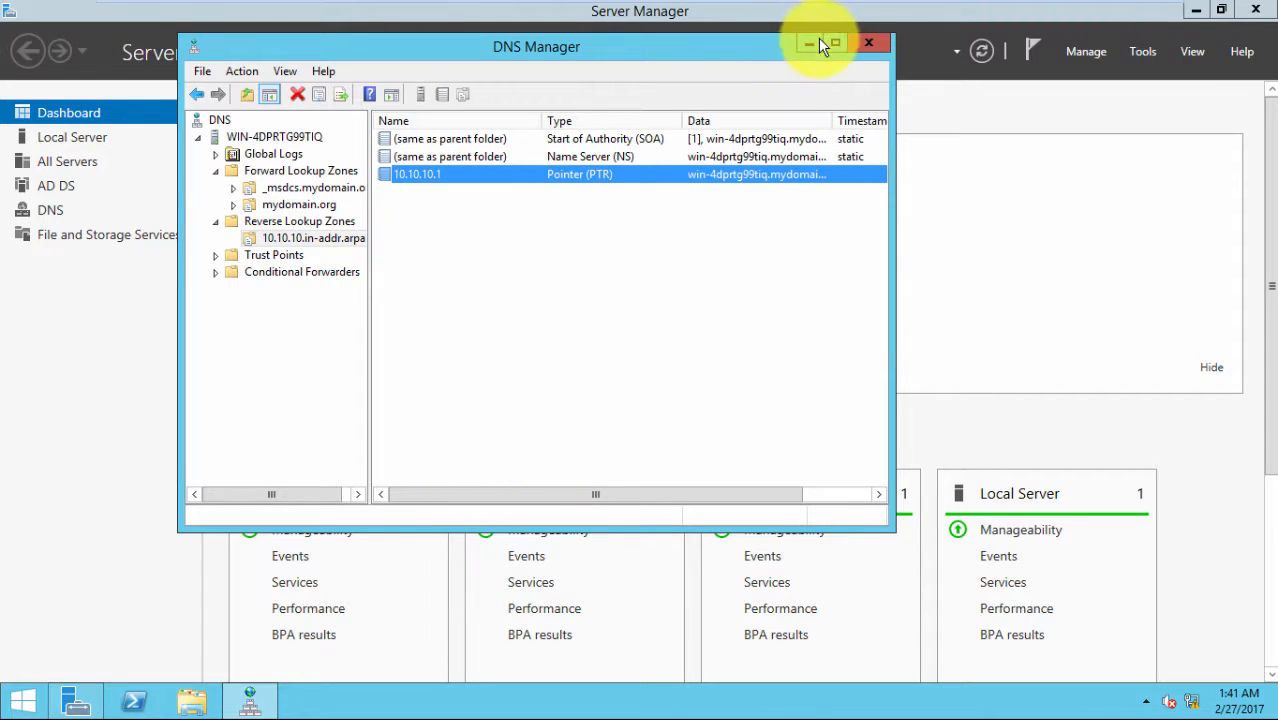
click(860, 44)
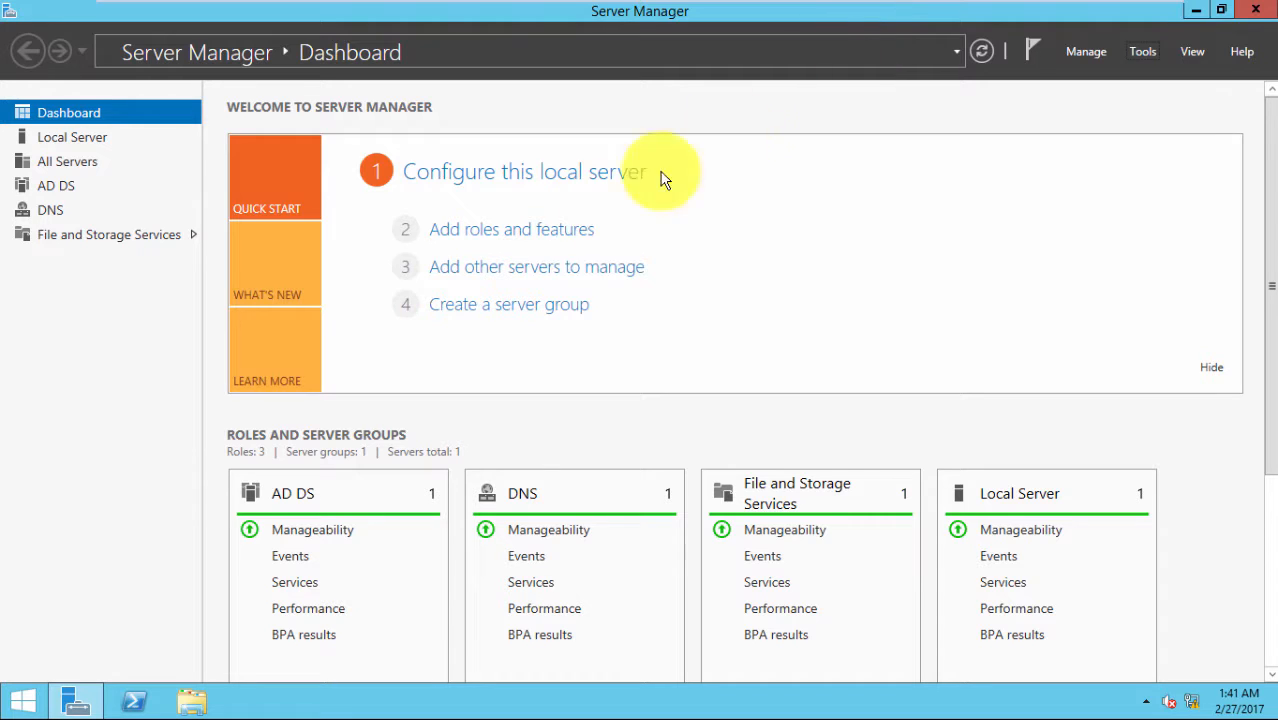
click(1141, 53)
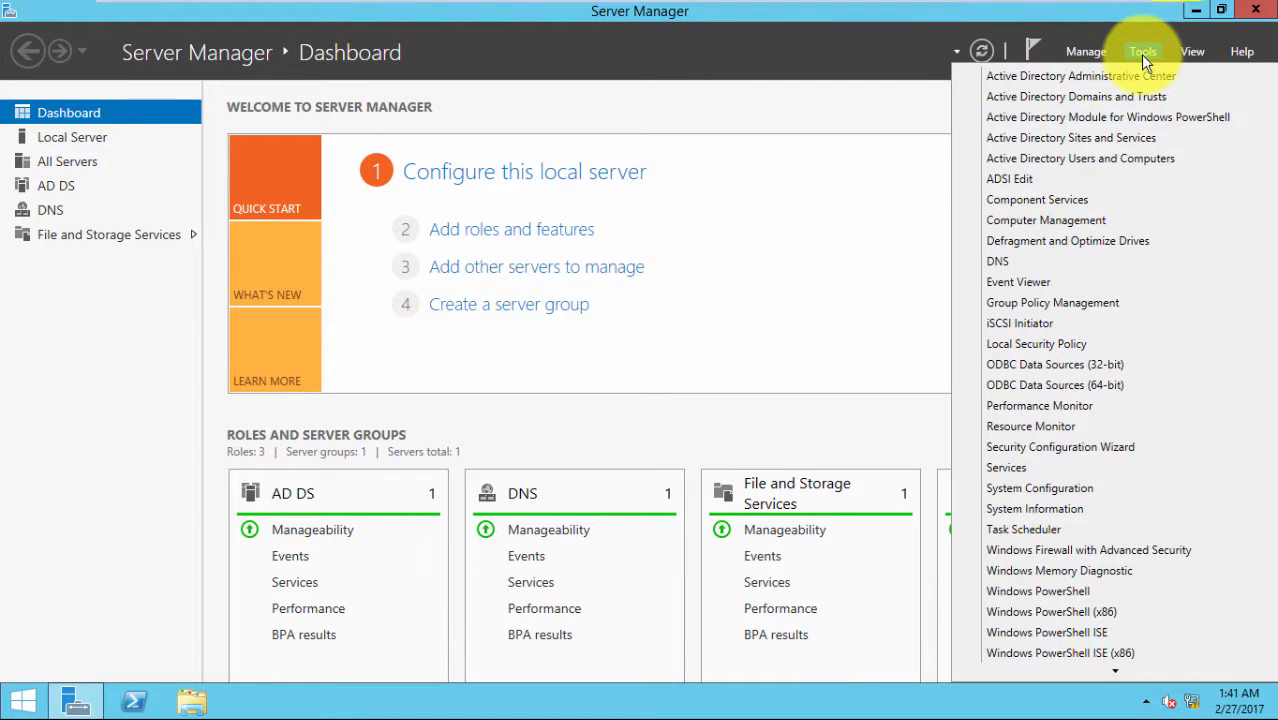
Launch Active Directory Users and Computers and list mydomain.org's Users container
click(1062, 162)
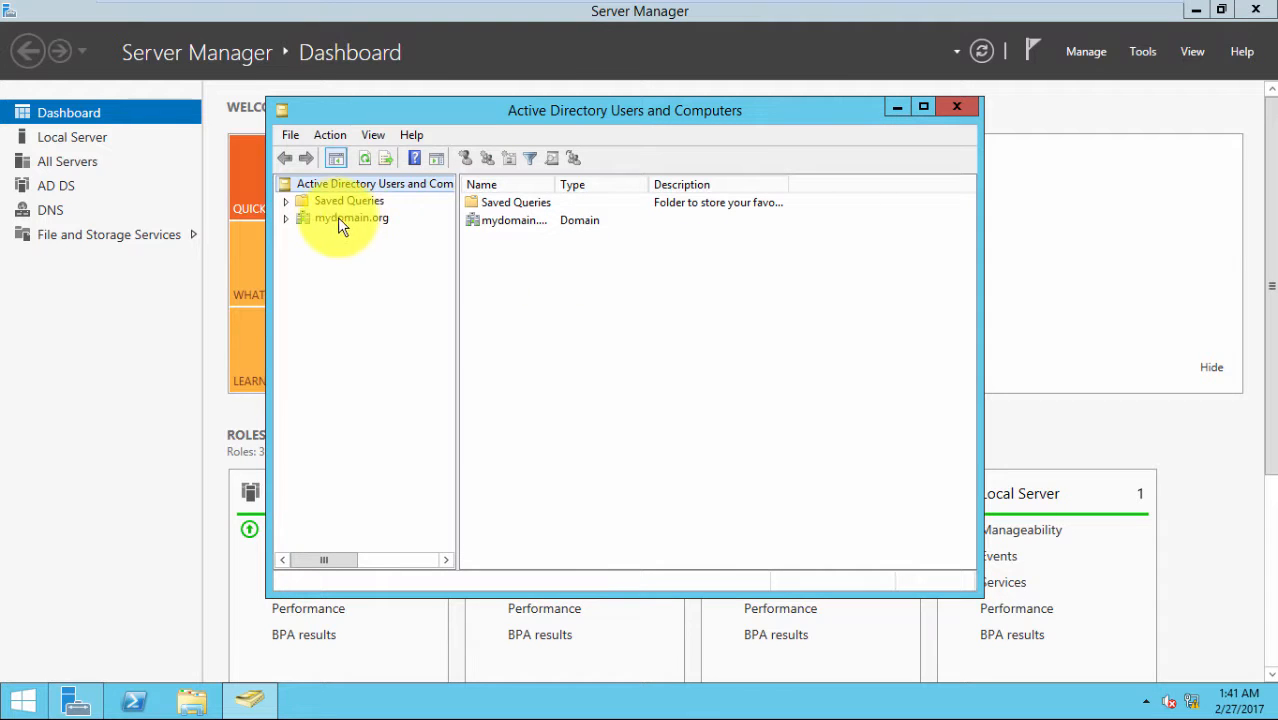
click(327, 218)
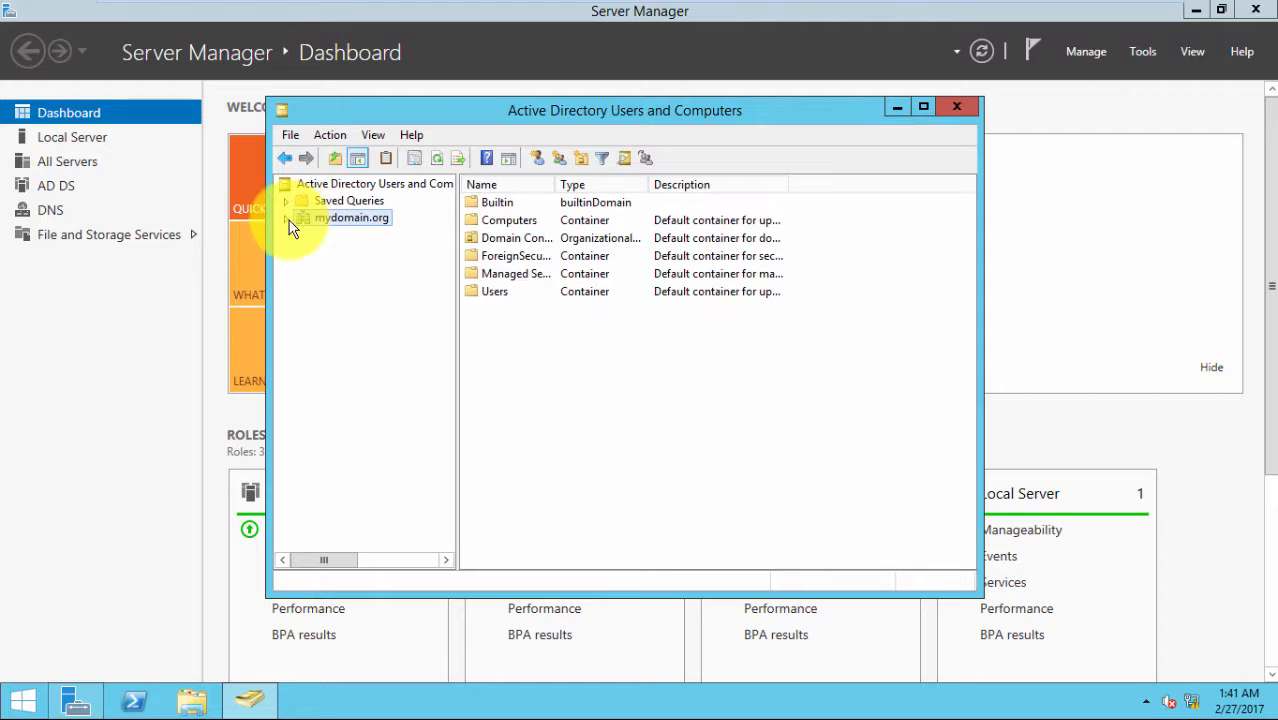
click(286, 218)
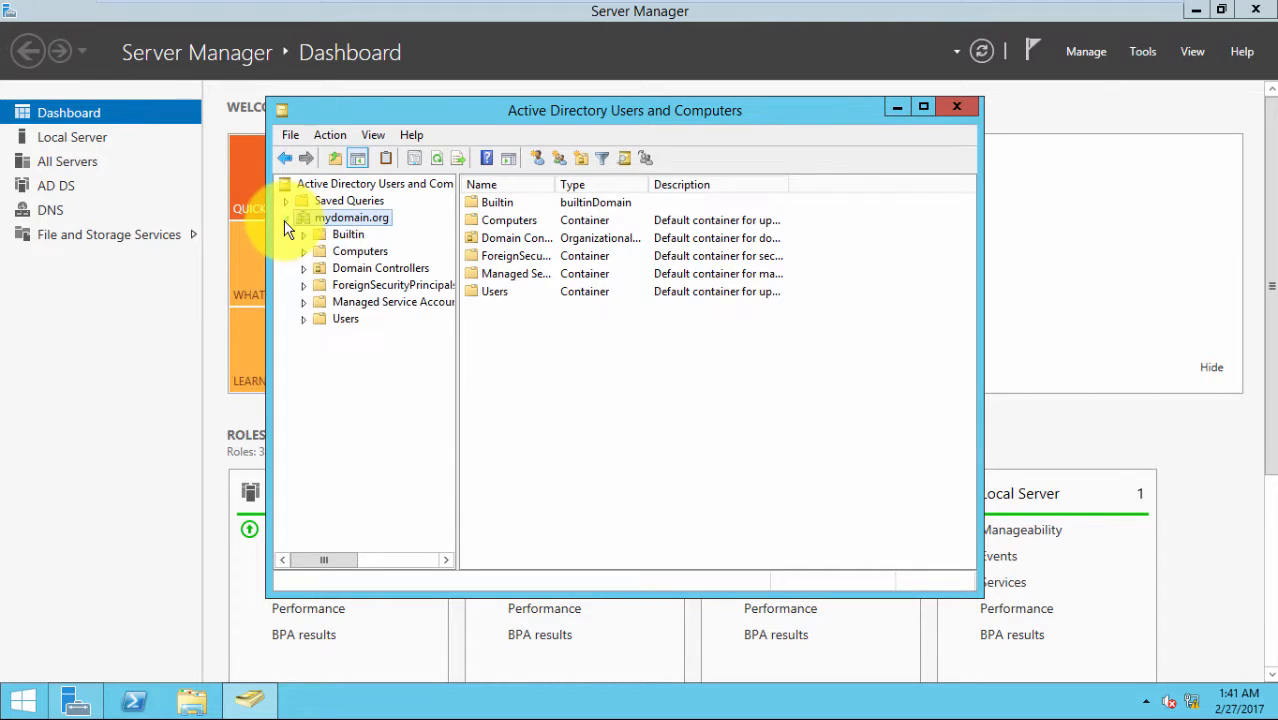
click(335, 320)
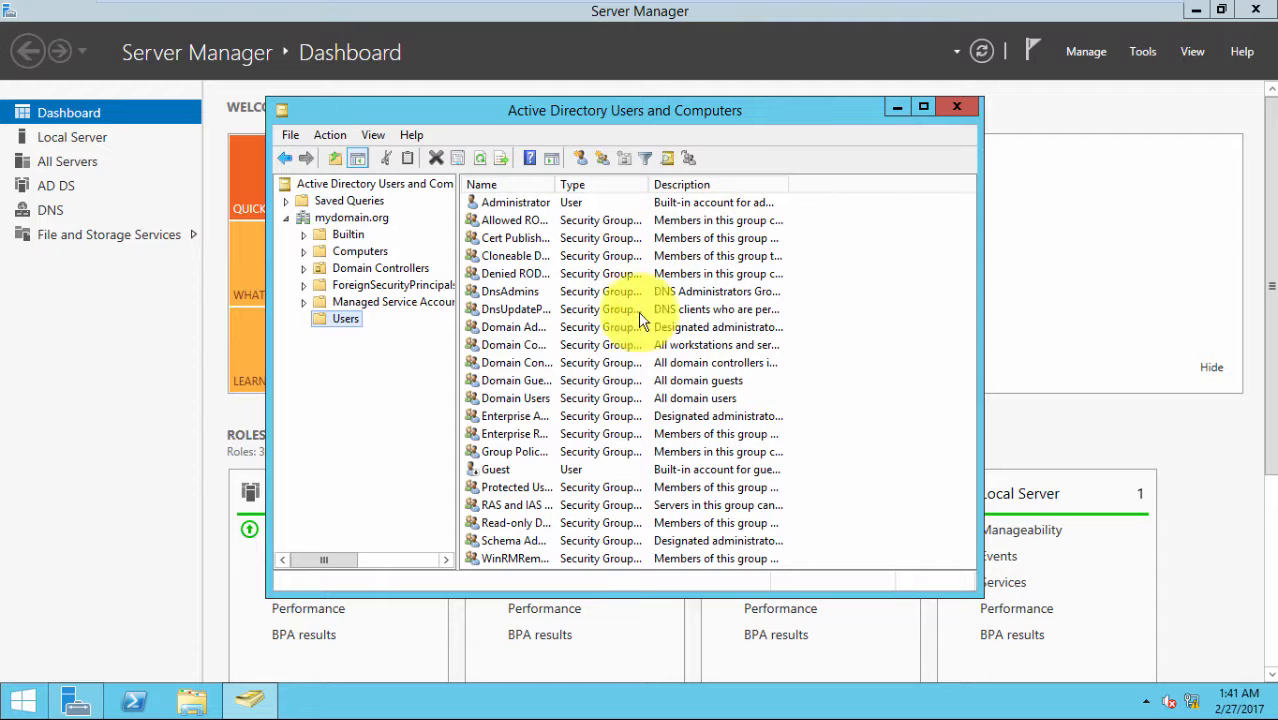
scroll(652, 417, down, 3)
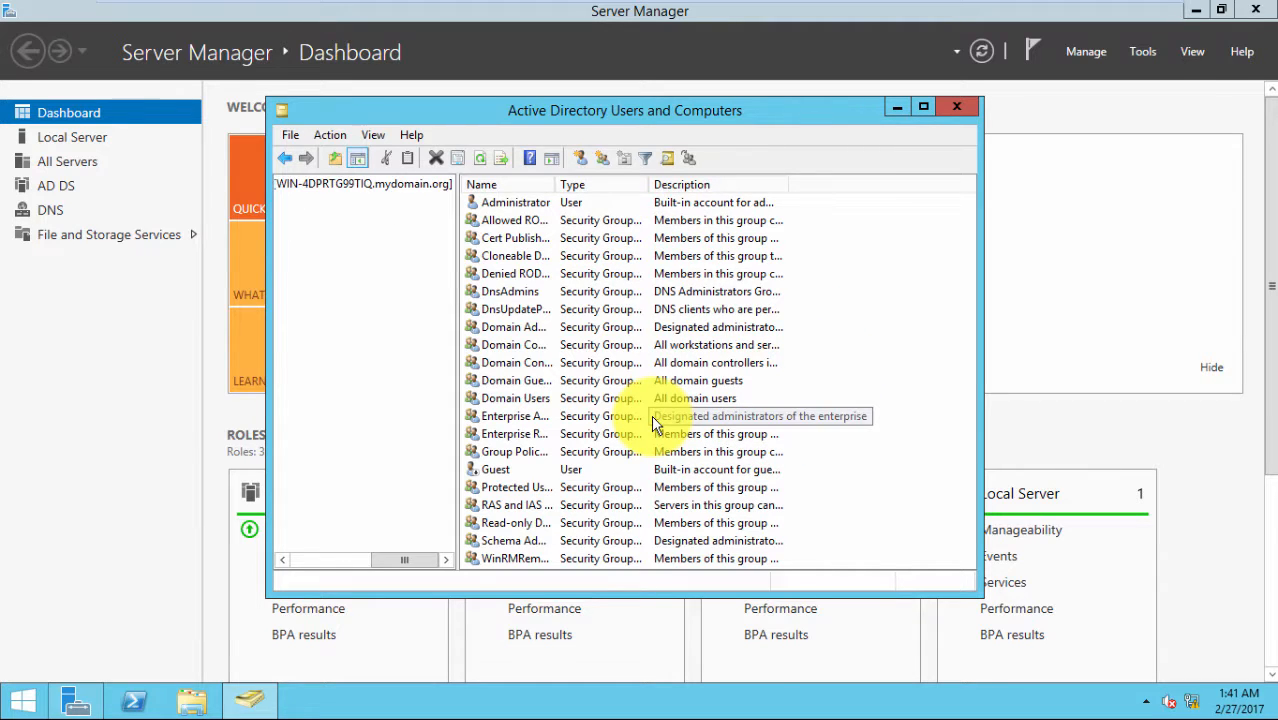
scroll(653, 424, up, 3)
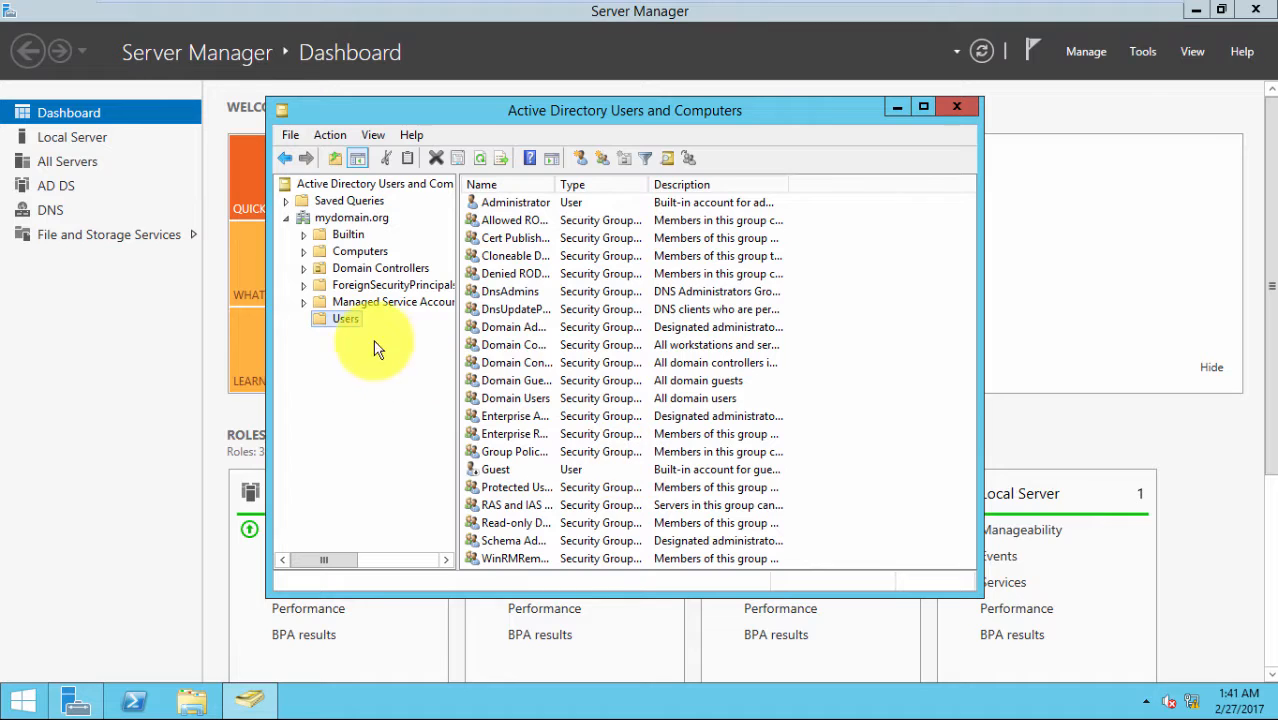
Create a new user in Users, entering the person's first name, last name and logon name
right_click(342, 317)
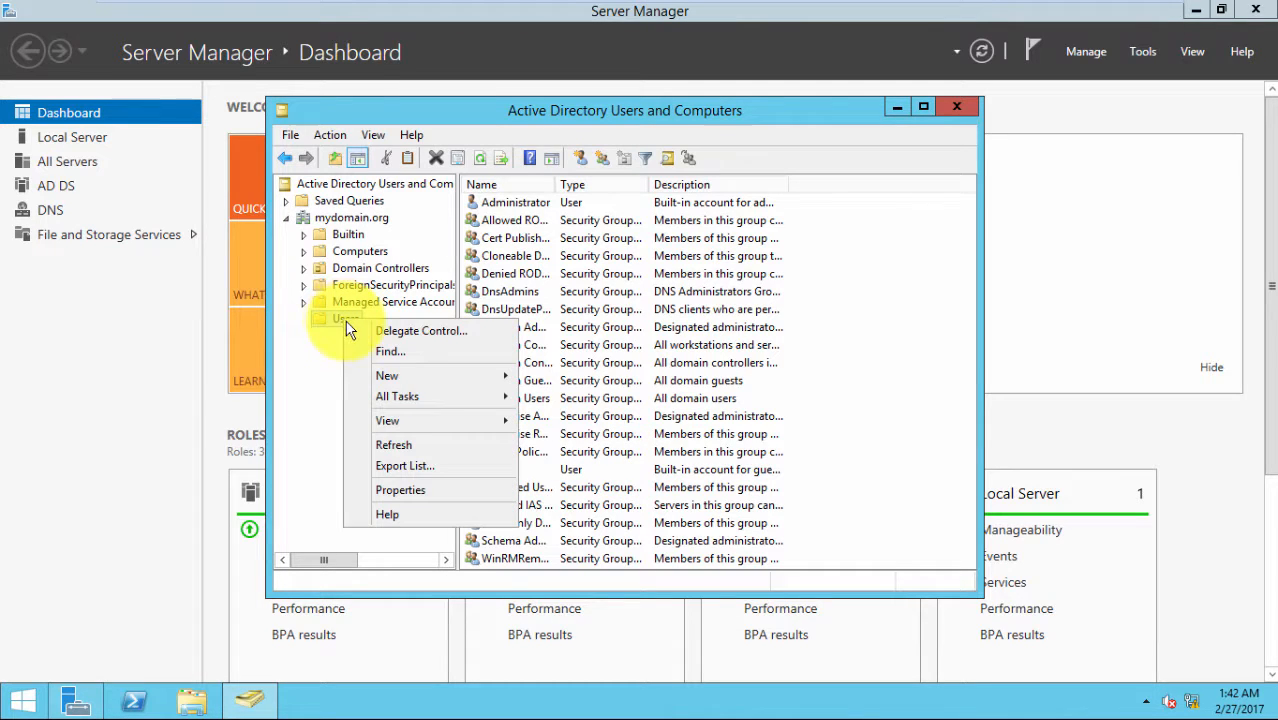
mouse_move(470, 388)
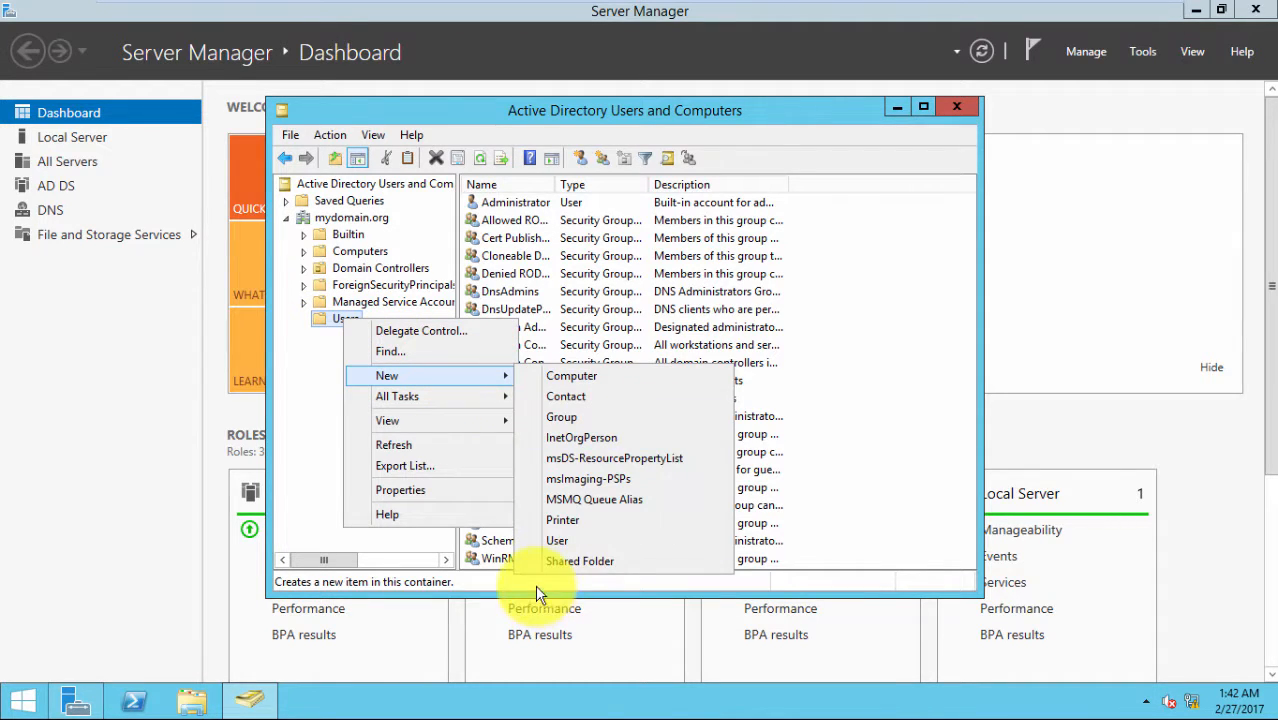
click(574, 545)
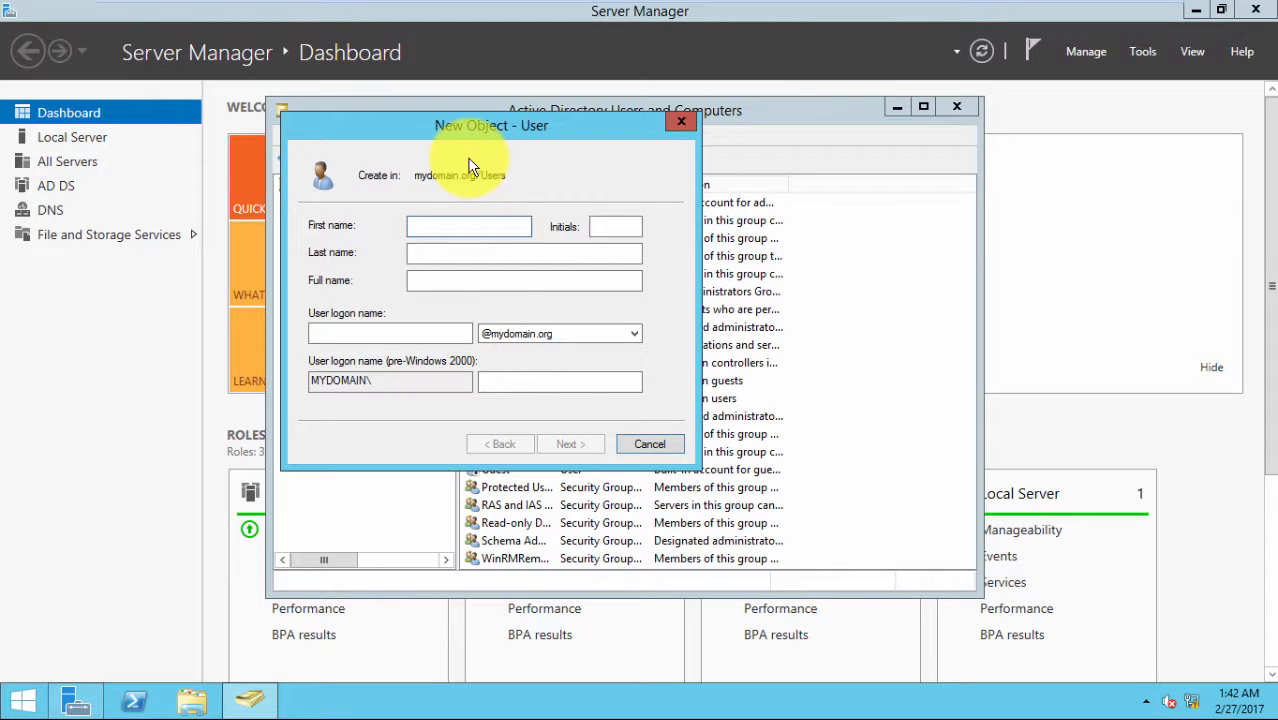
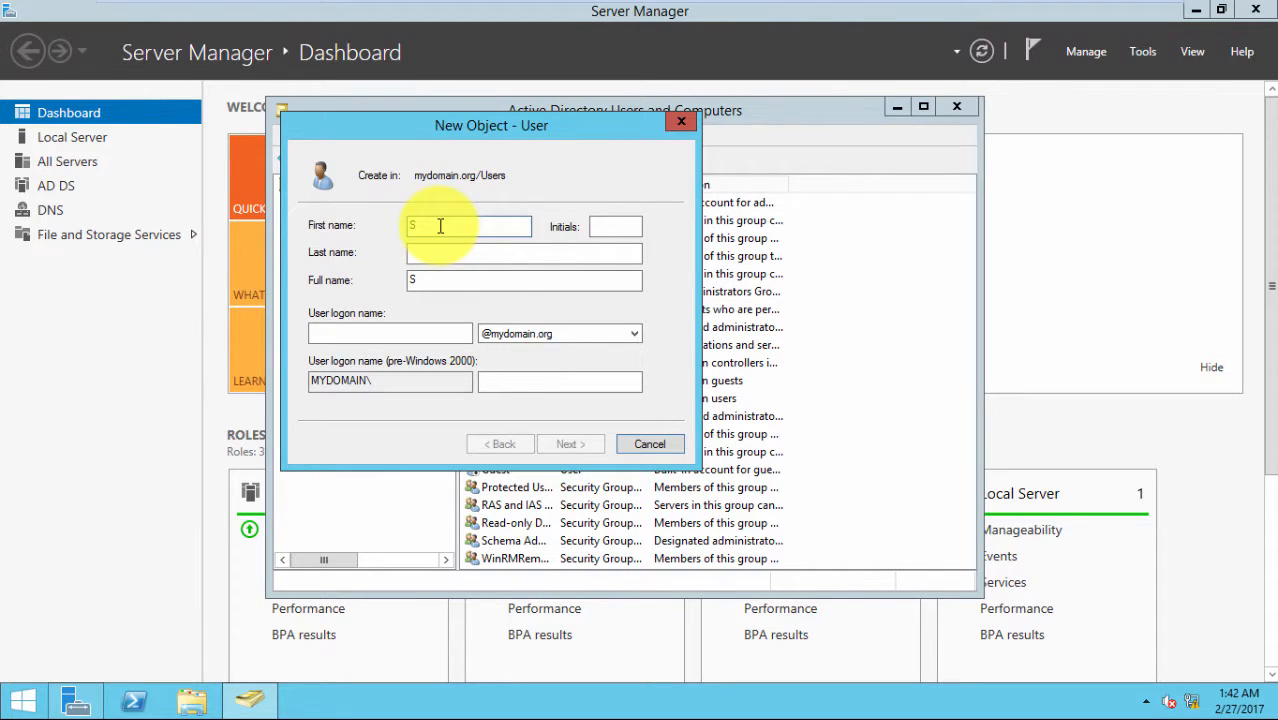
click(448, 251)
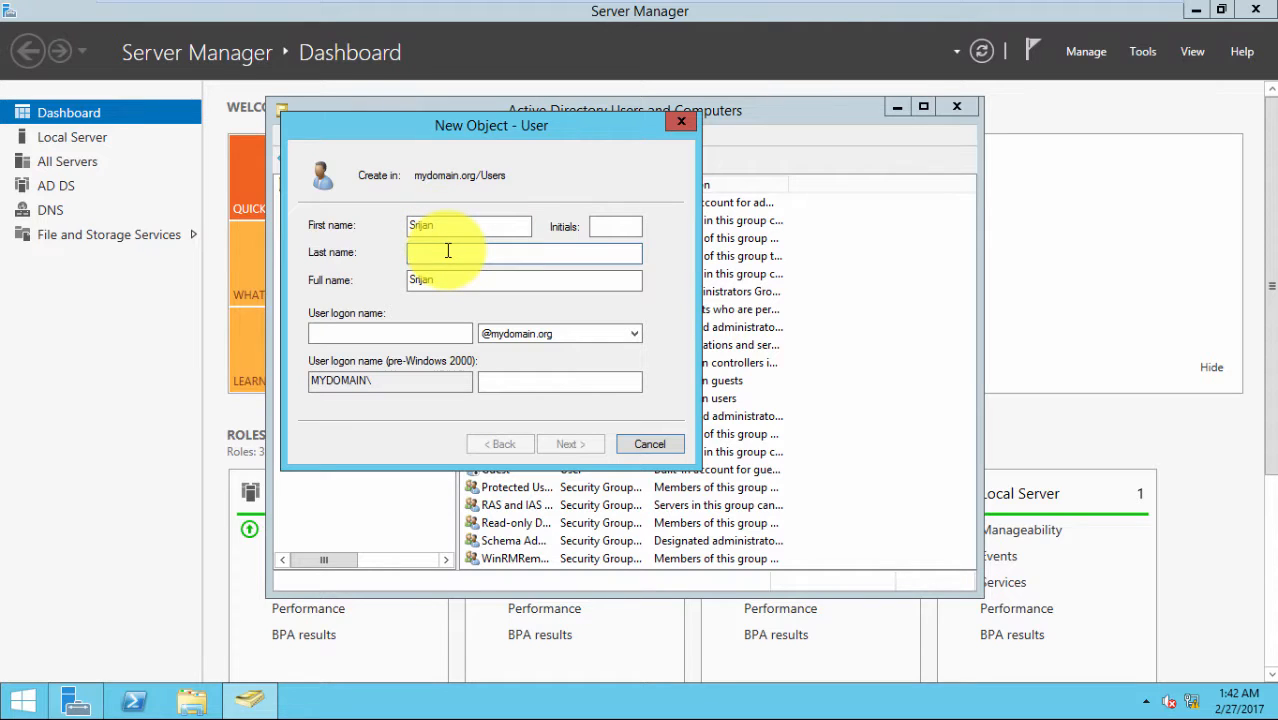
click(393, 333)
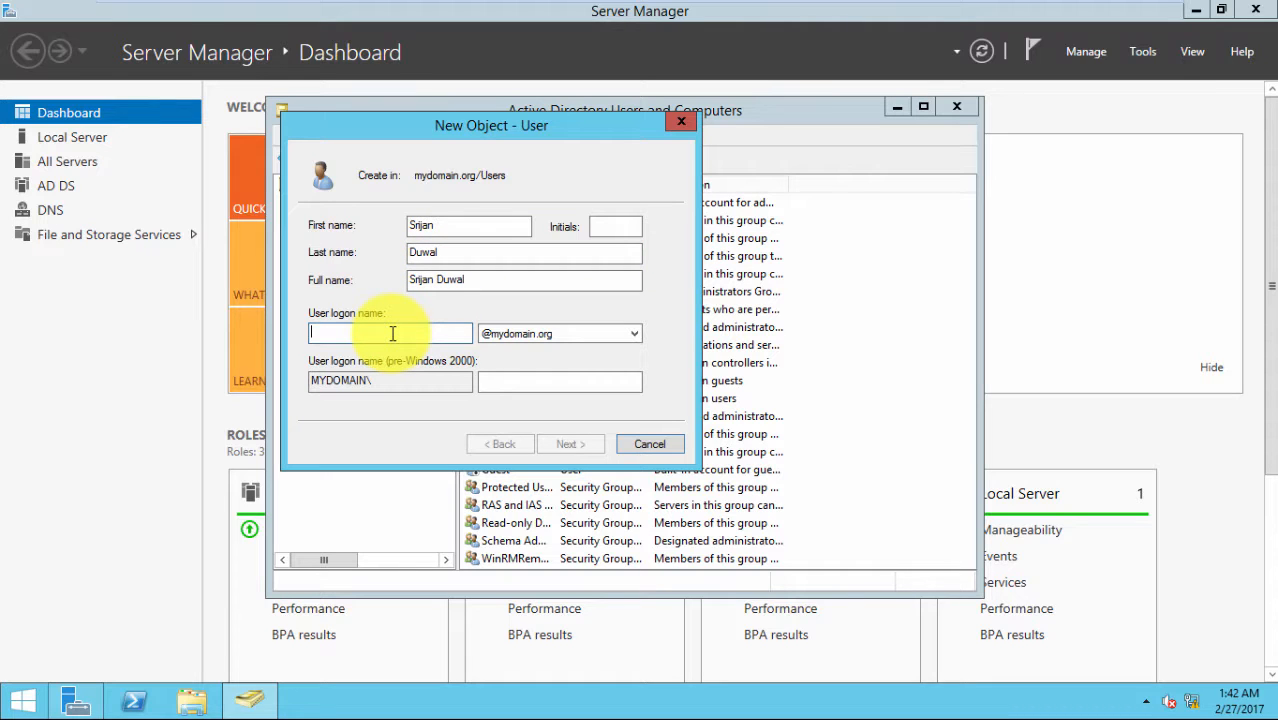
text(srijan)
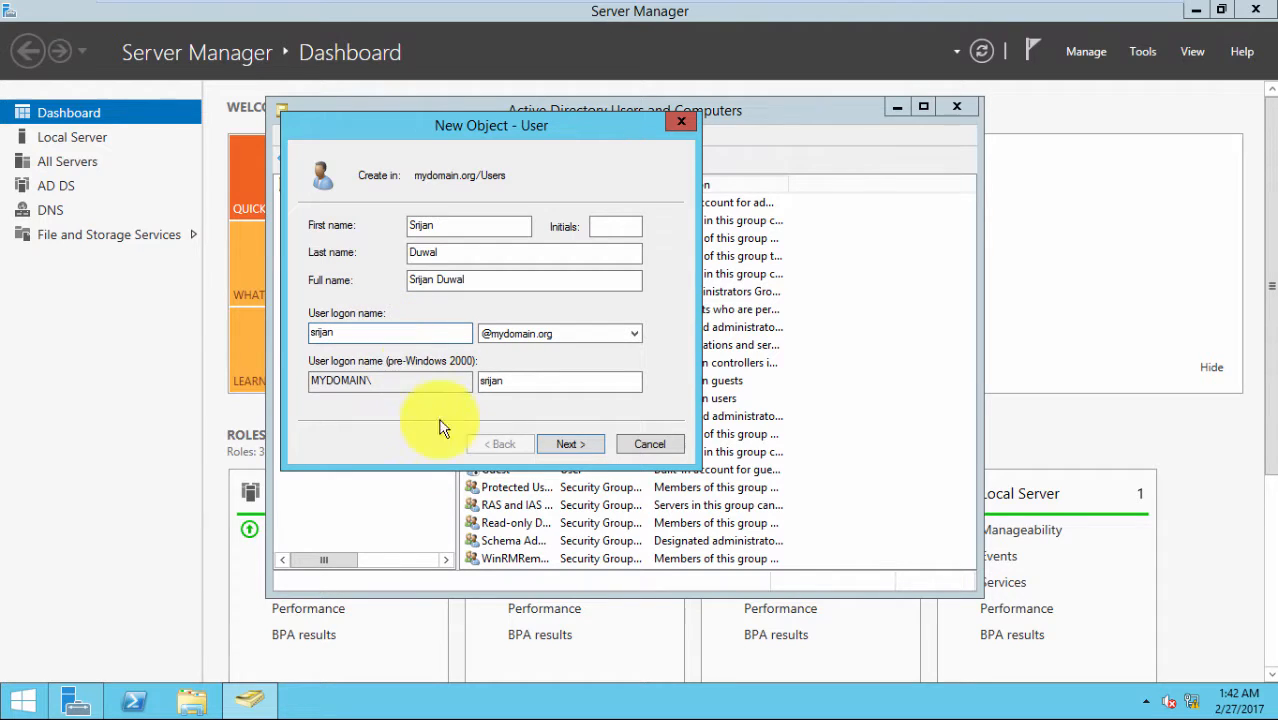
click(566, 442)
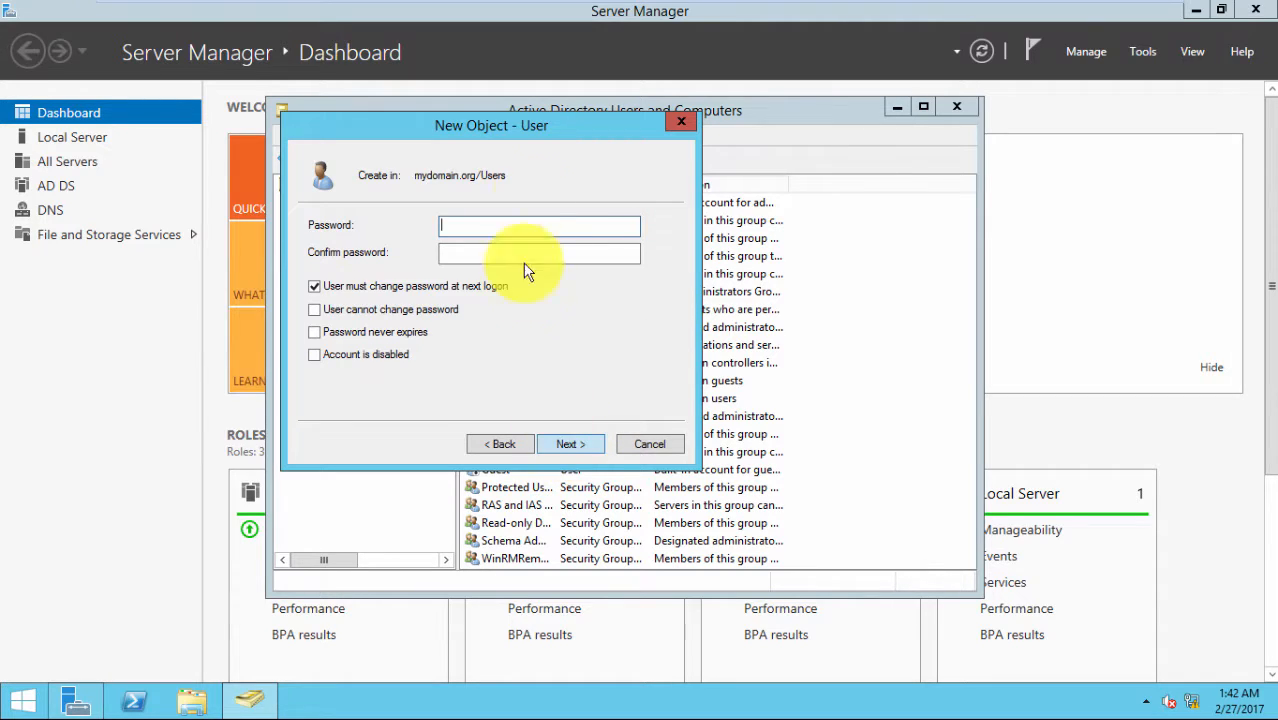
Set and confirm the new user's password, finish the account, and close the console
text(*****)
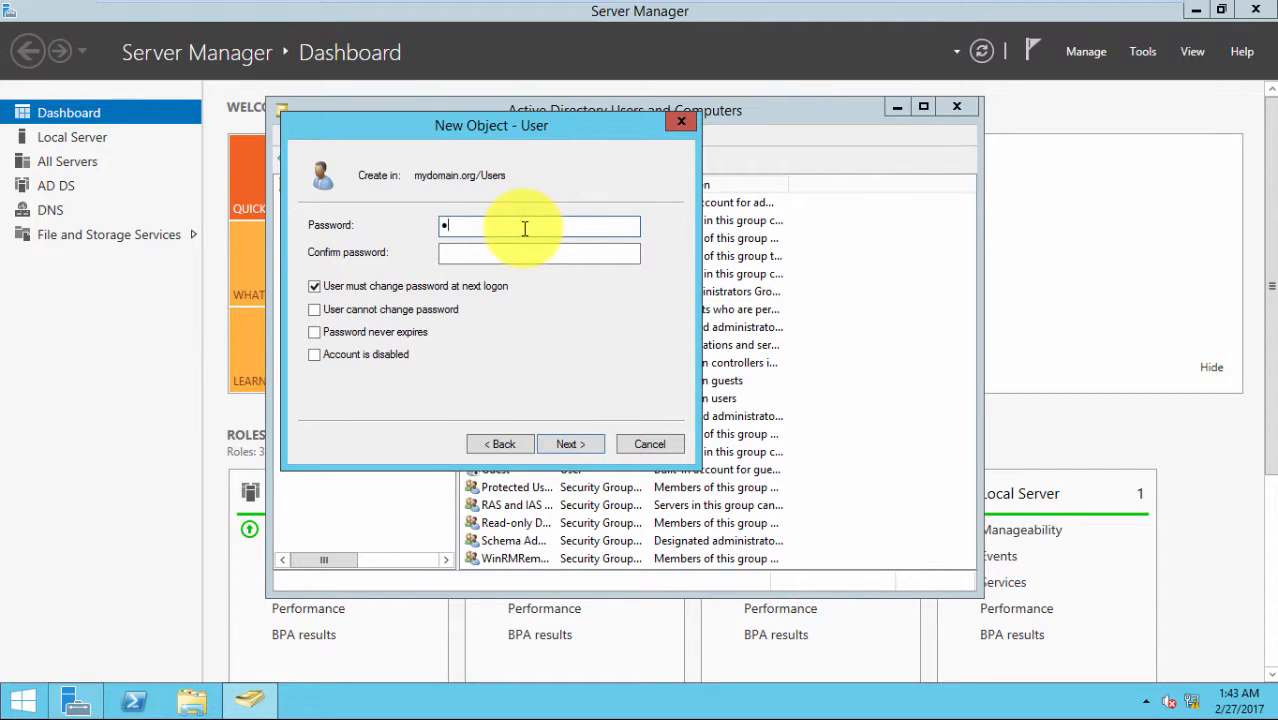
text(*****)
click(513, 257)
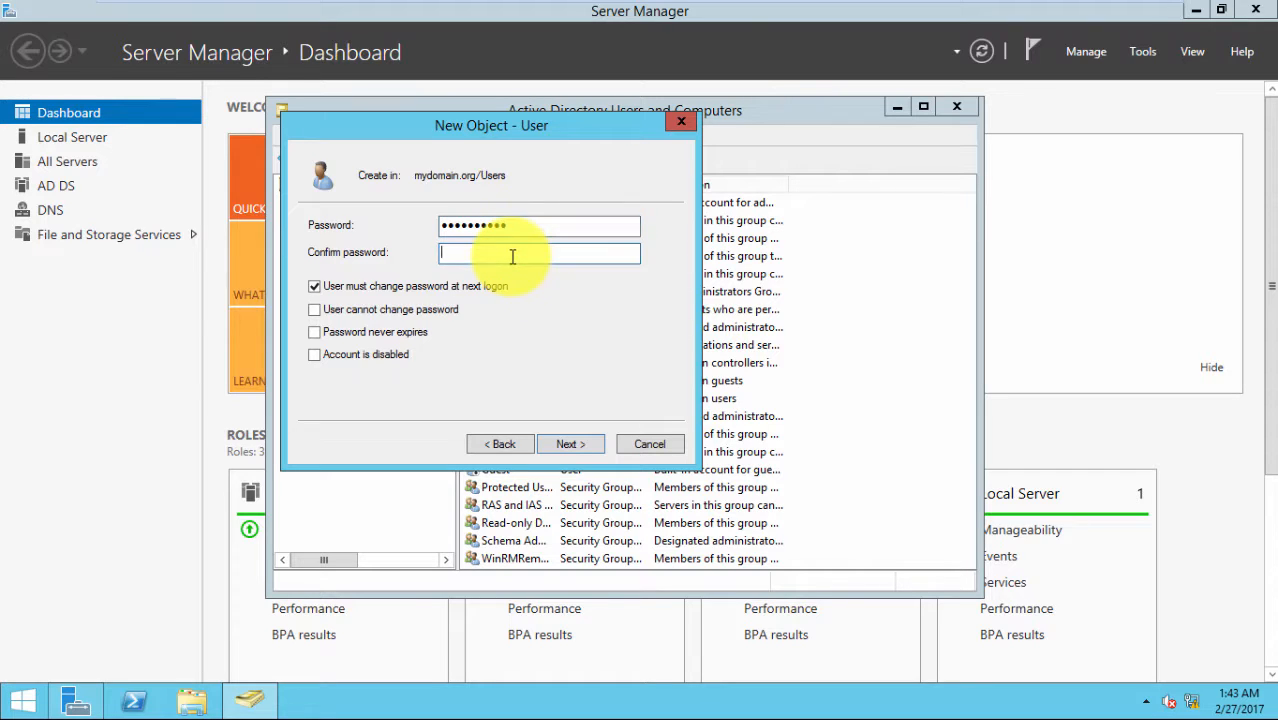
text(**********)
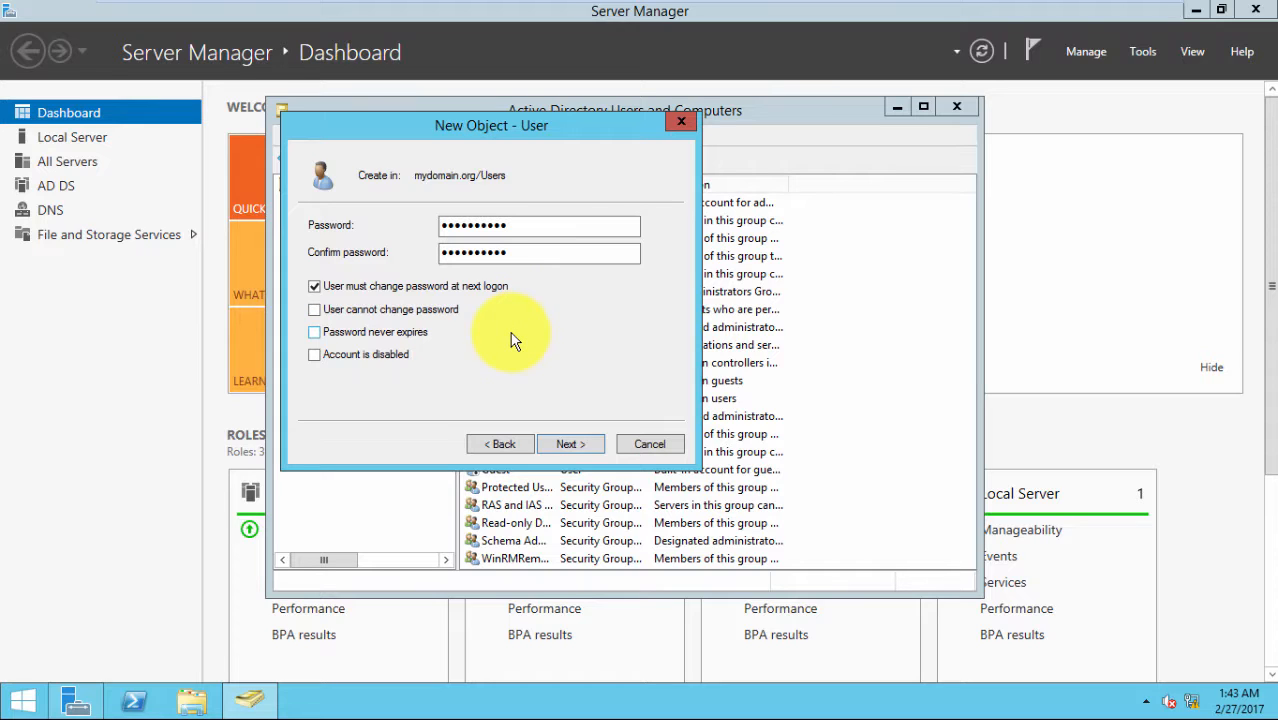
click(562, 447)
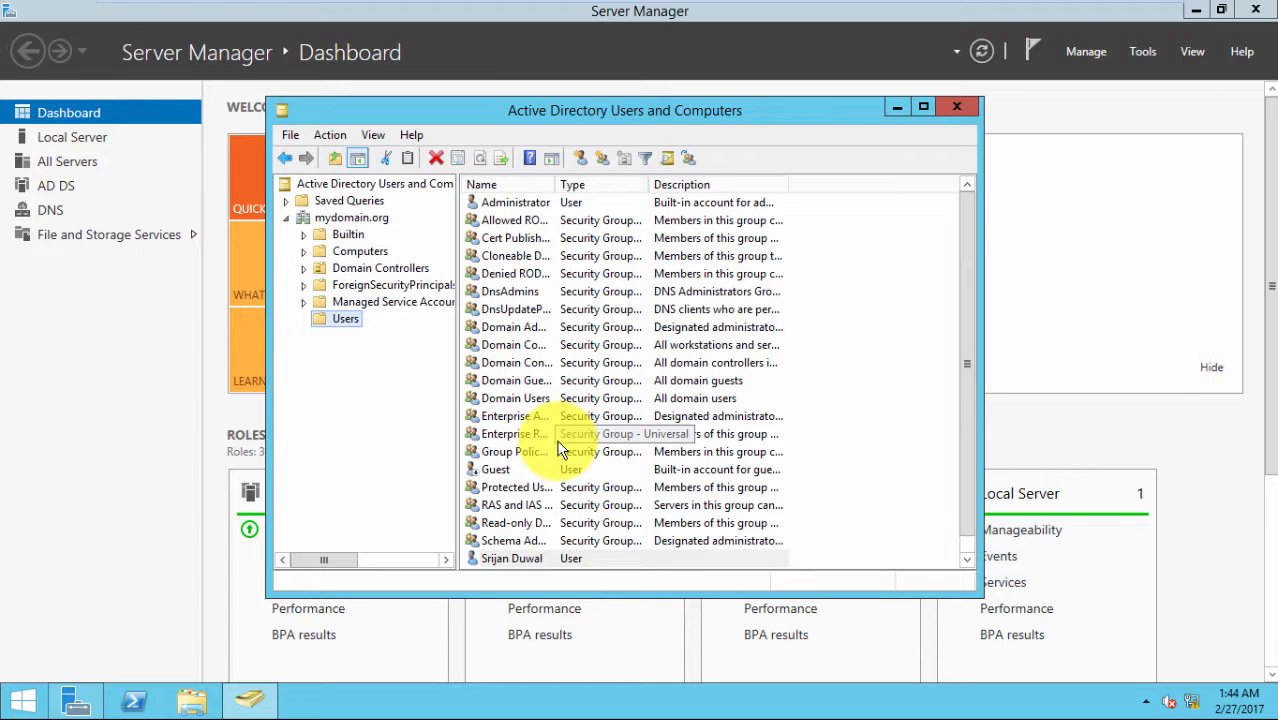
click(505, 555)
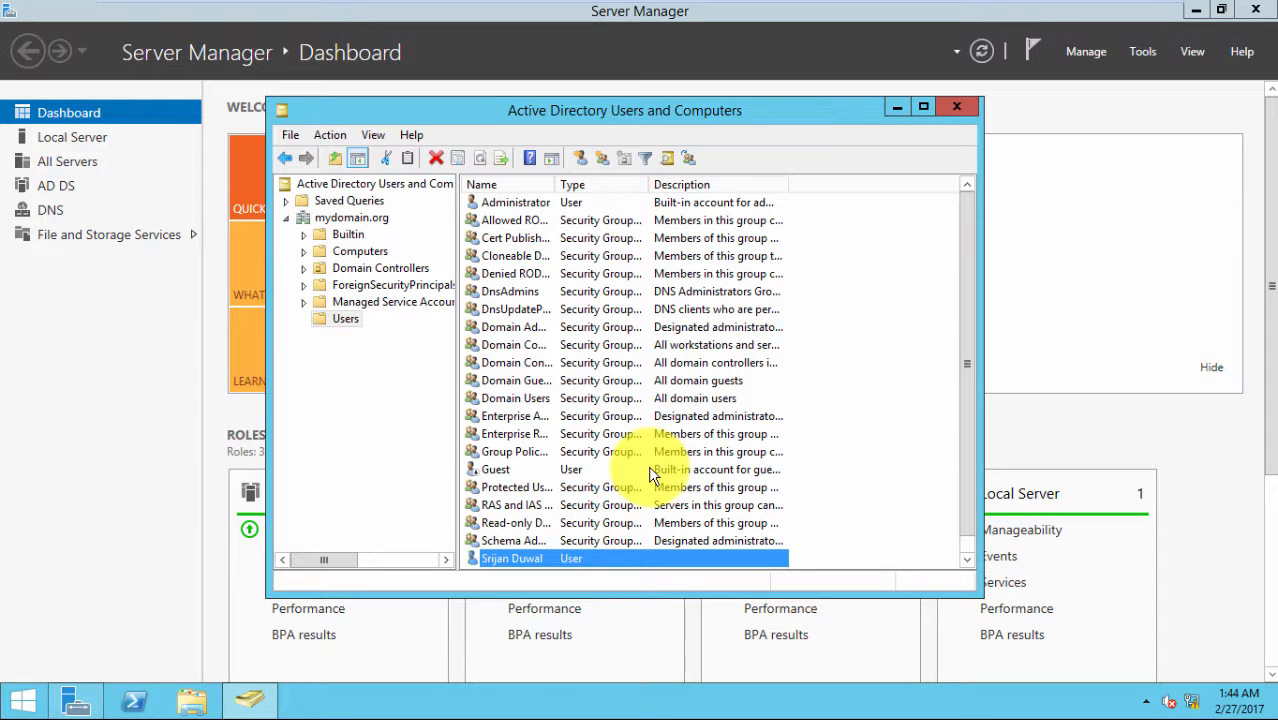
scroll(649, 470, down, 1)
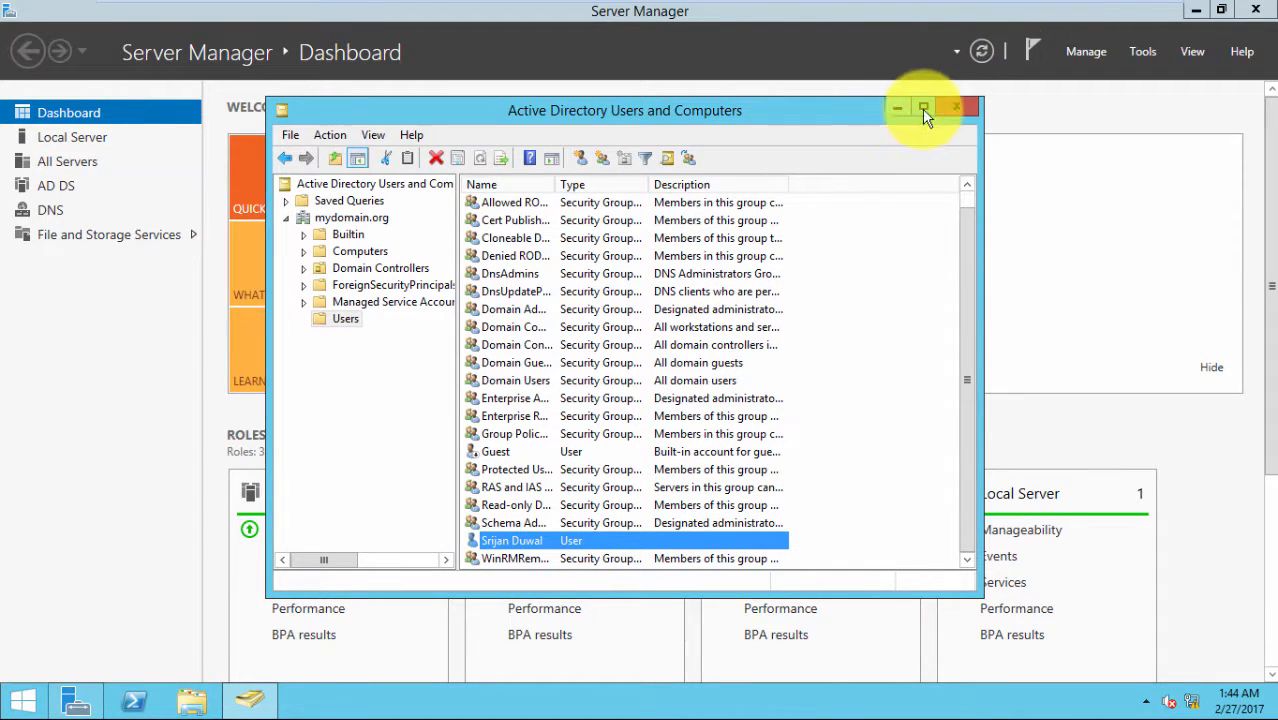
click(966, 107)
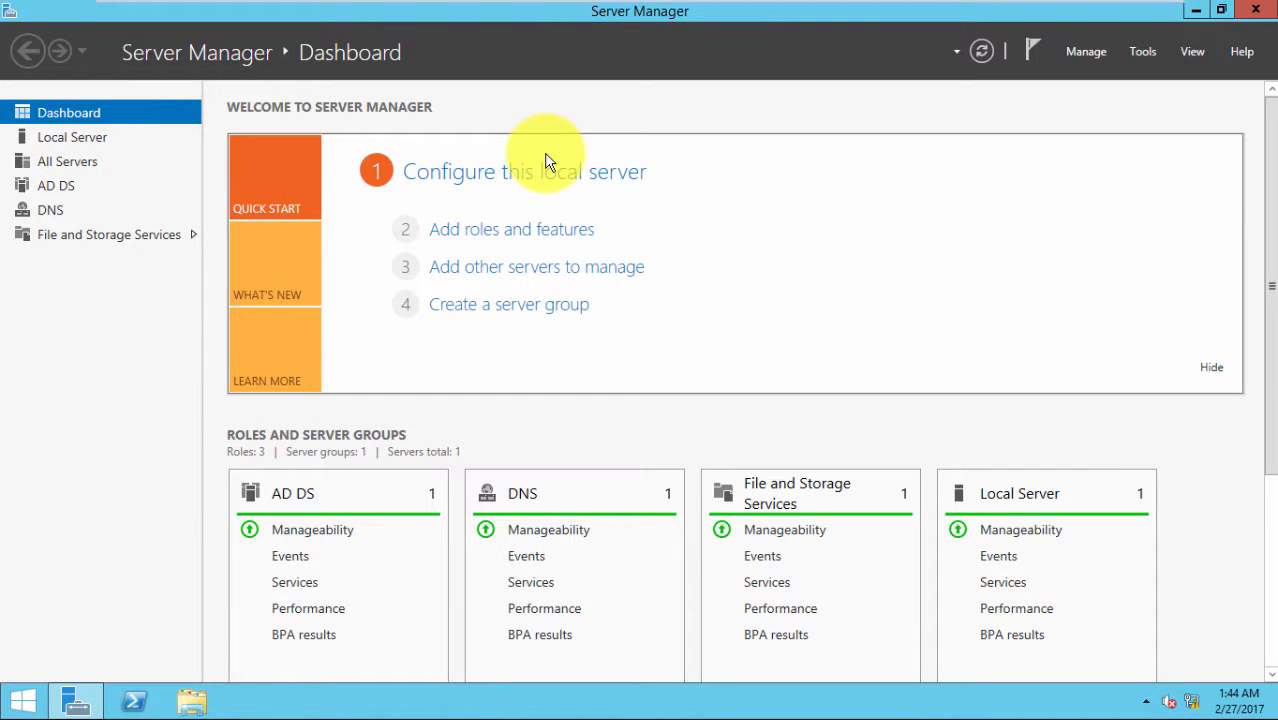
Switch the Windows Server VM's network adapter to a LAN segment connection
mouse_move(901, 23)
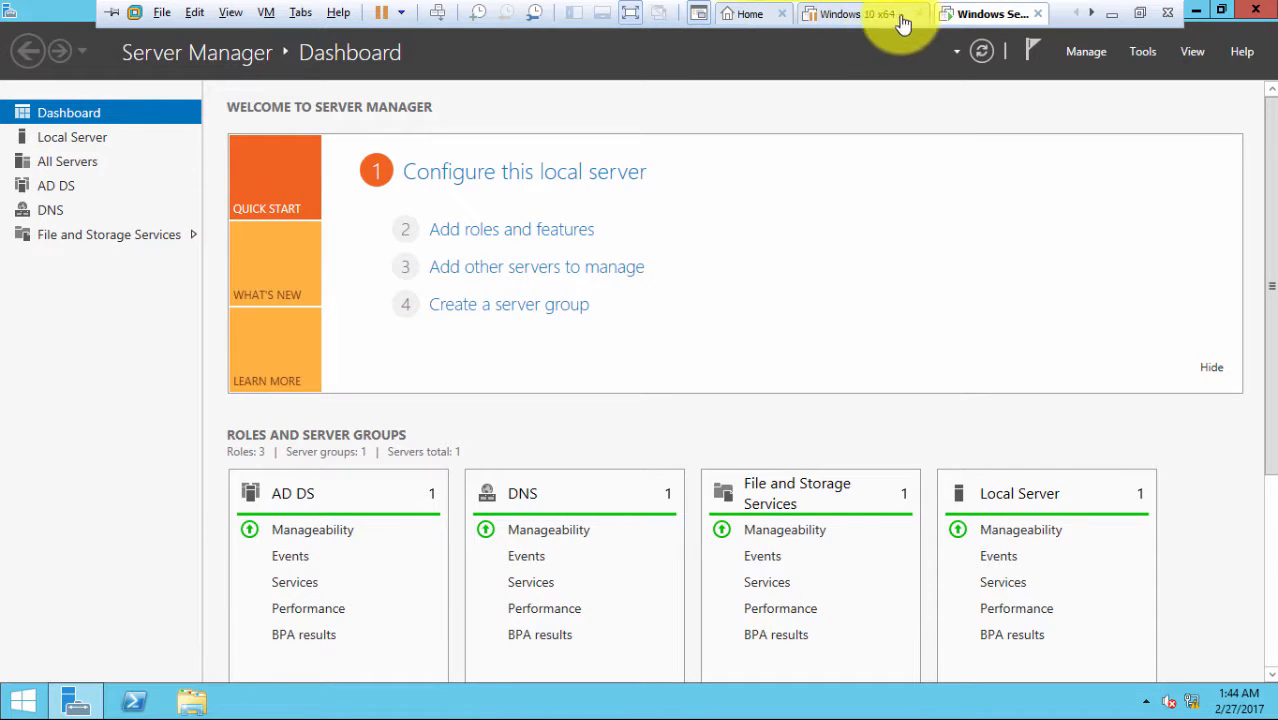
right_click(955, 22)
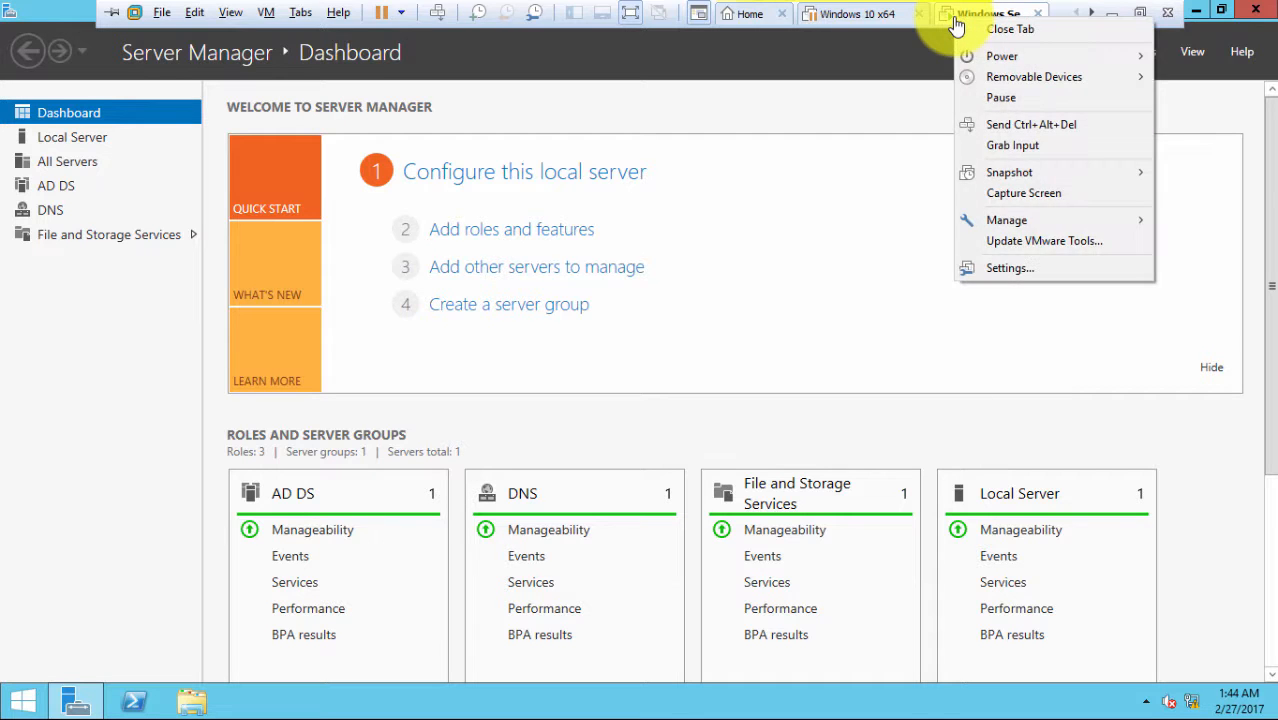
click(1009, 264)
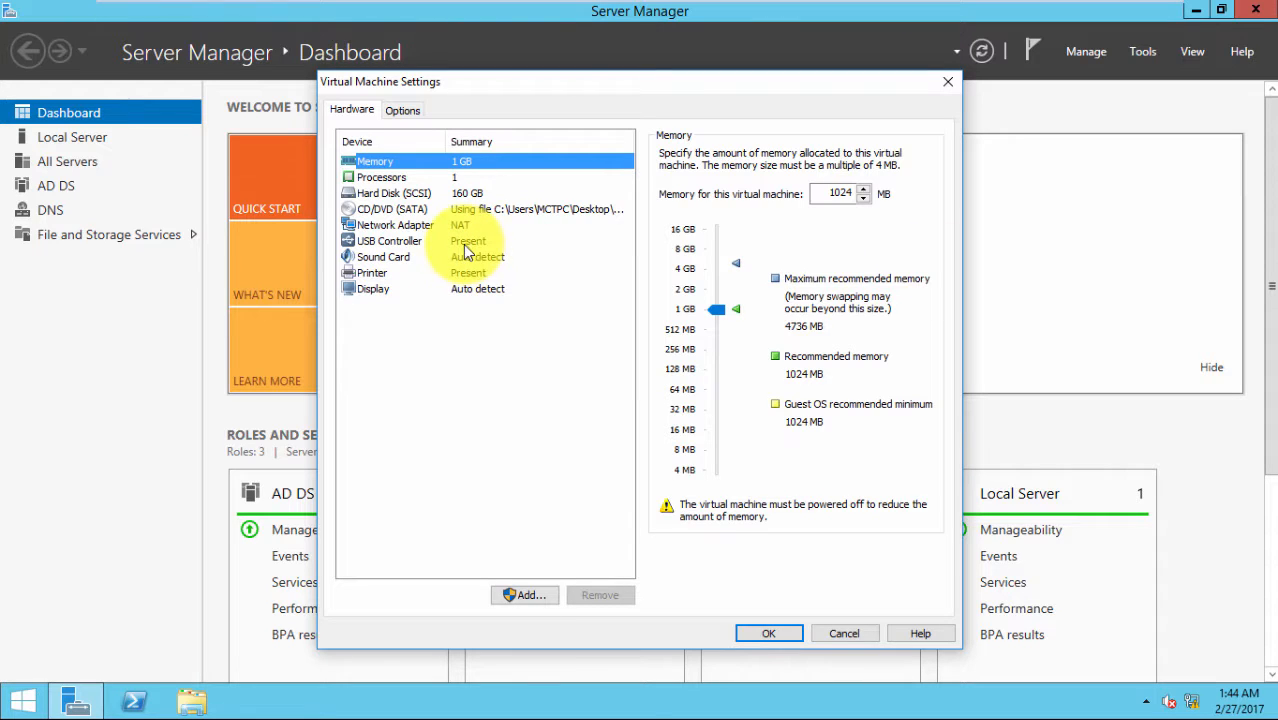
click(406, 225)
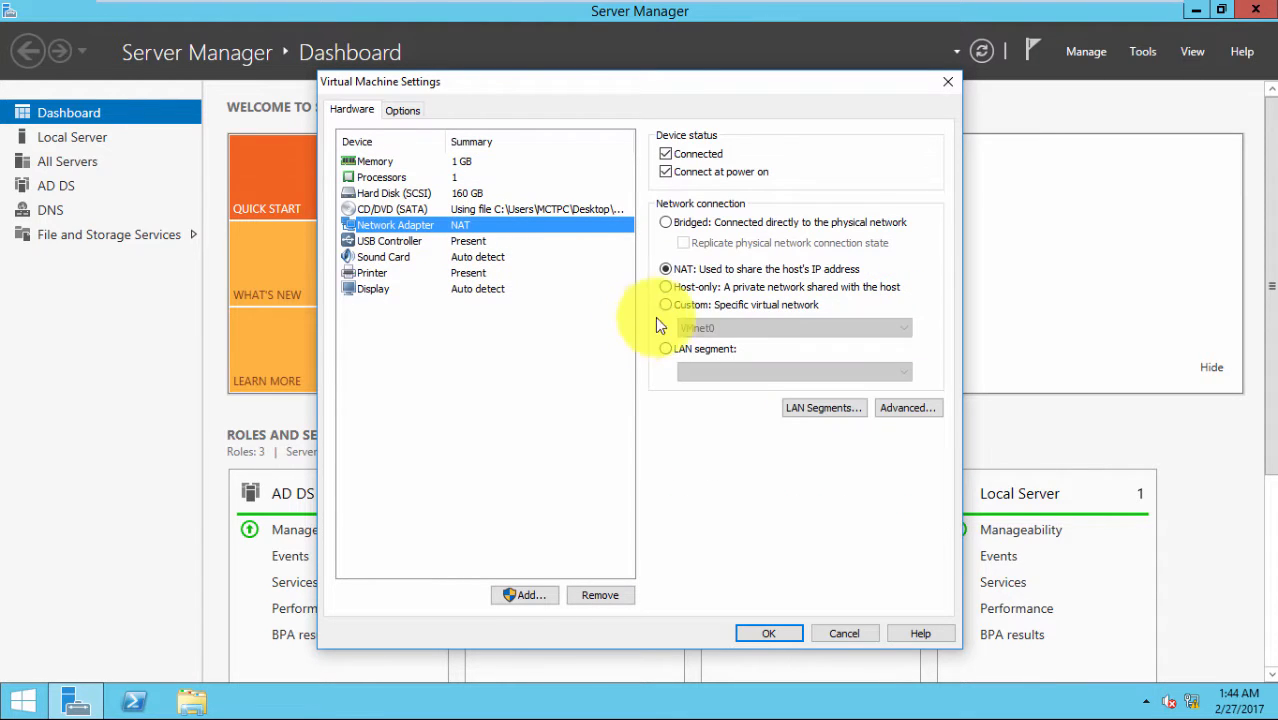
click(665, 348)
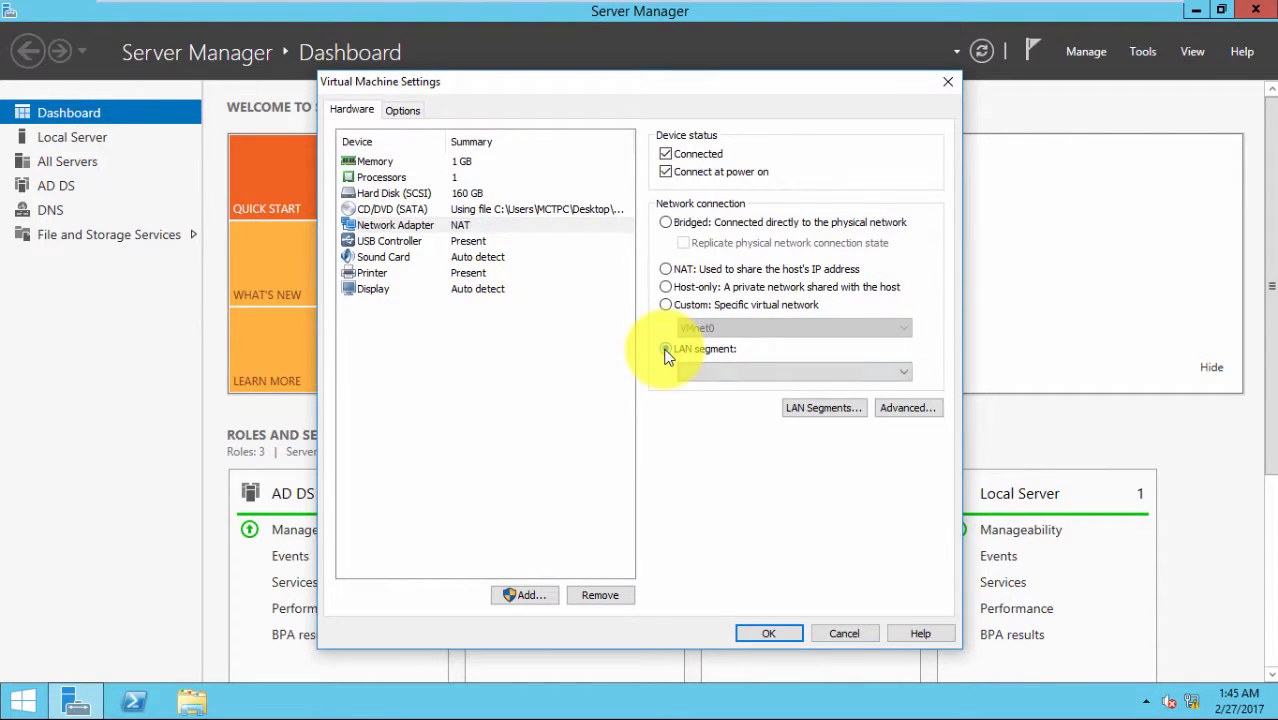
Add a new LAN segment named switch2 and attach the adapter to it
click(817, 414)
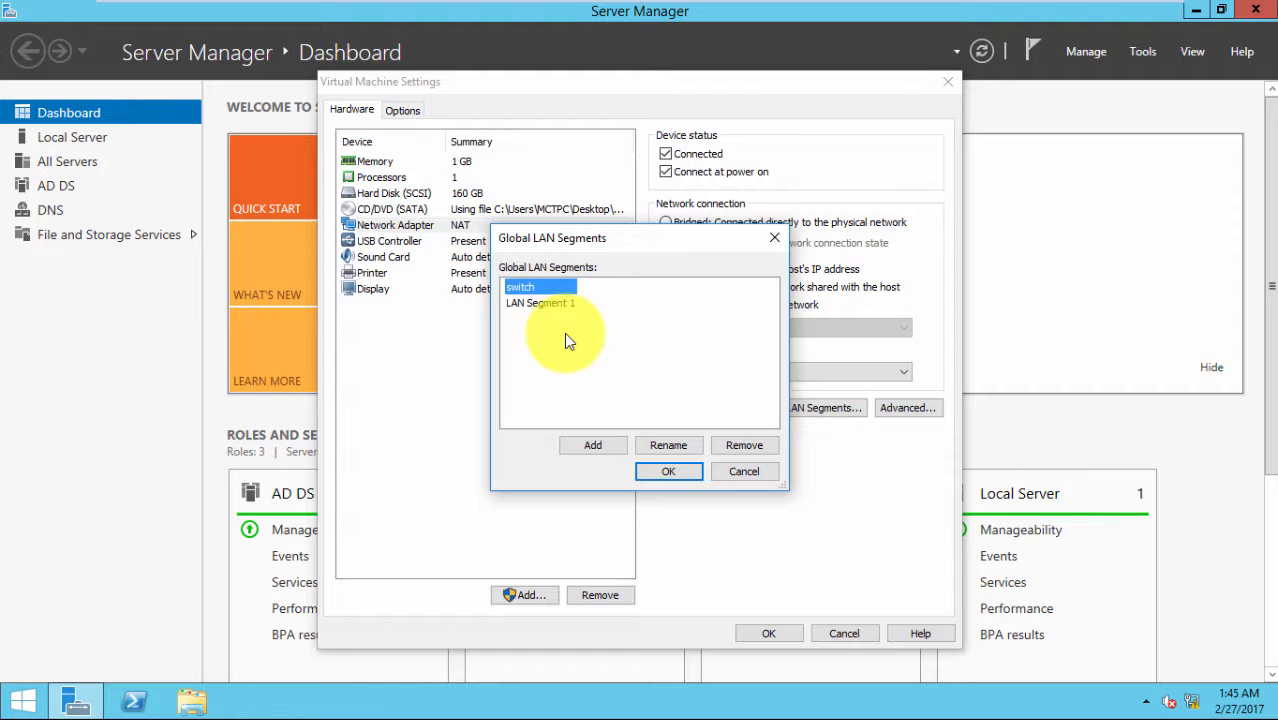
click(546, 304)
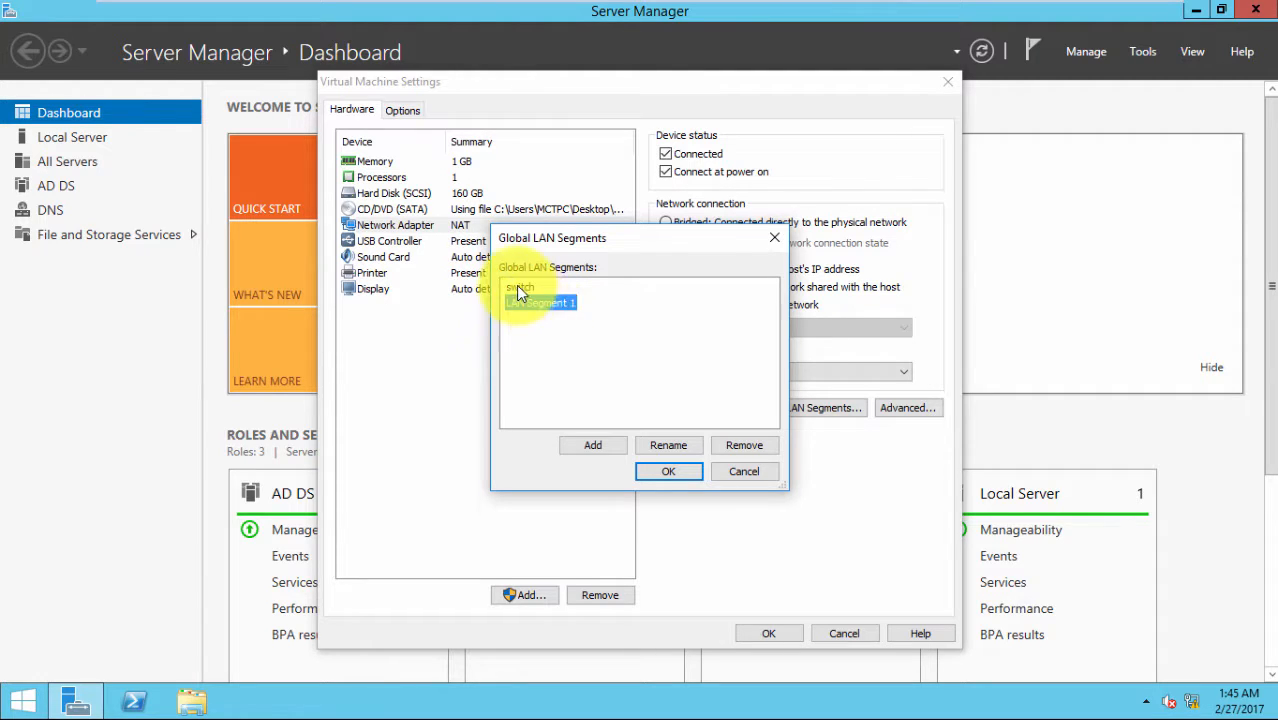
click(516, 288)
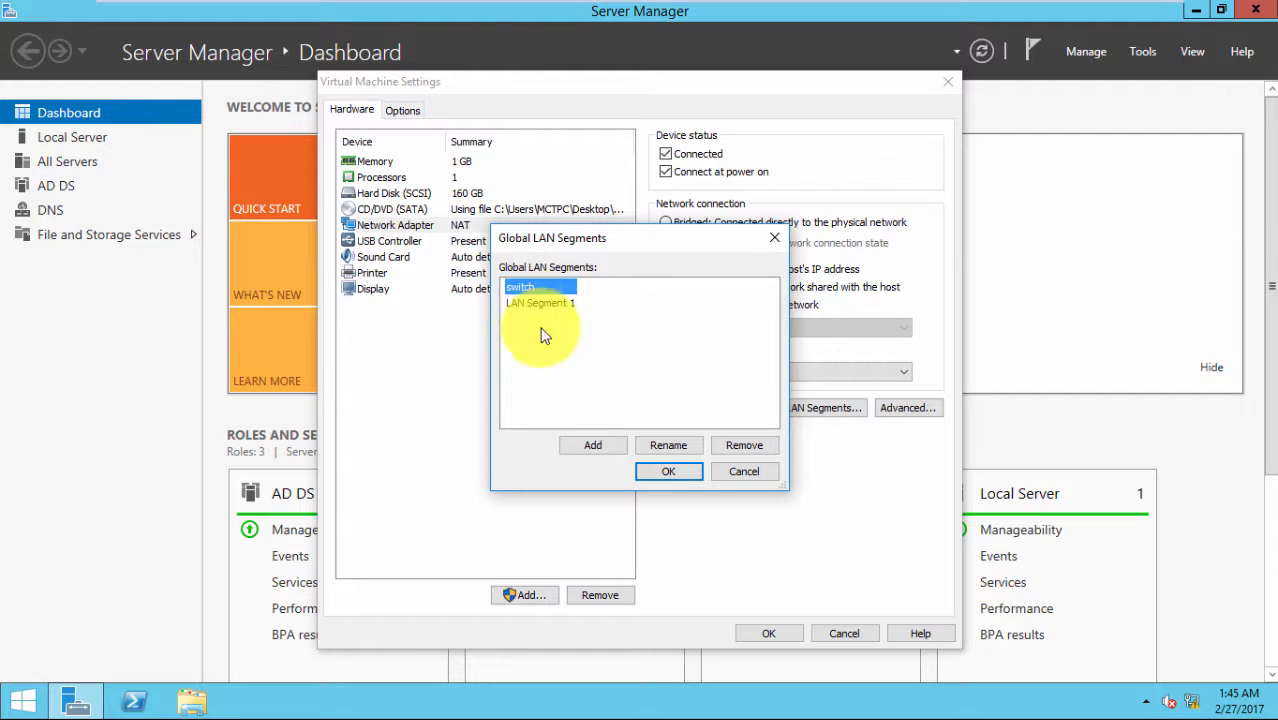
click(578, 446)
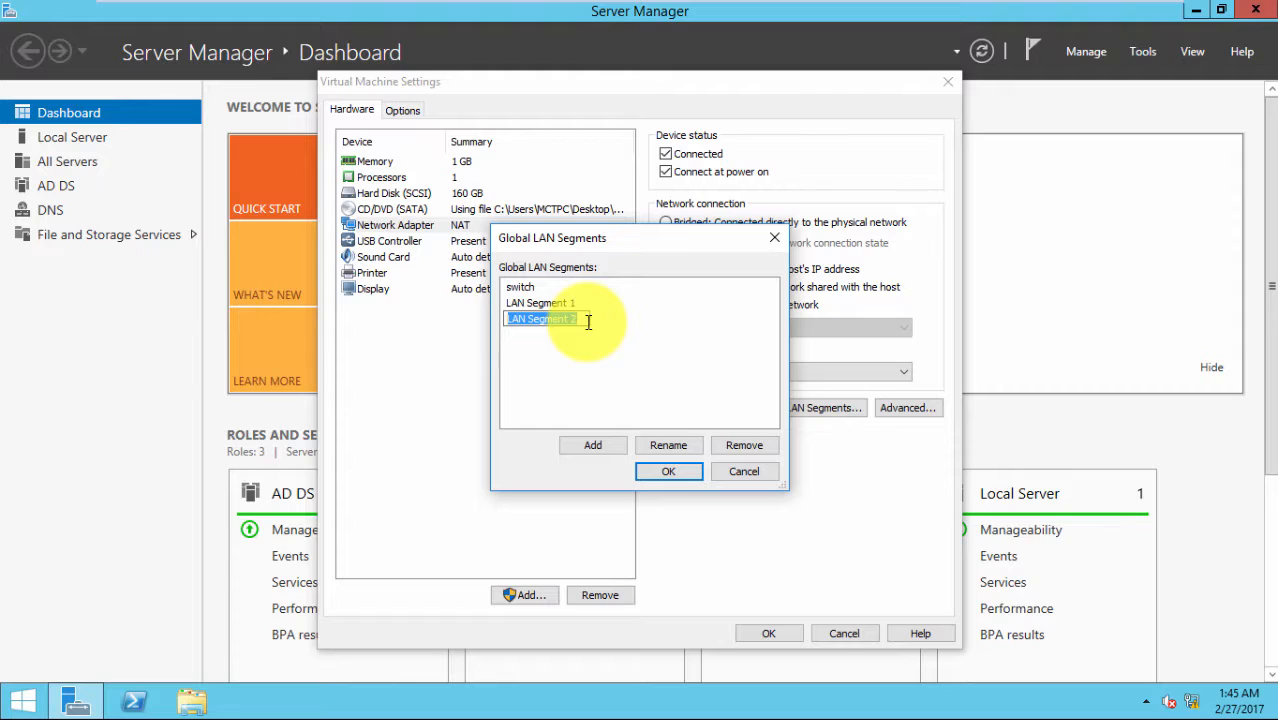
text(switch2)
click(648, 475)
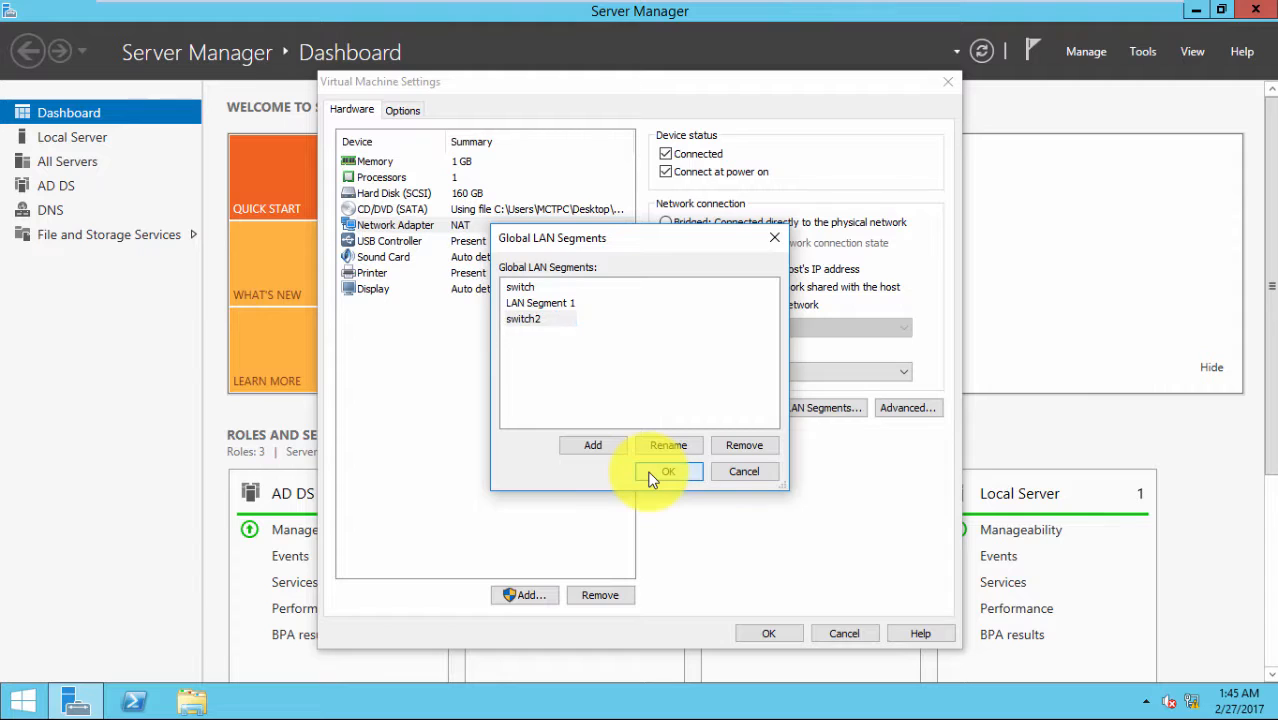
click(895, 371)
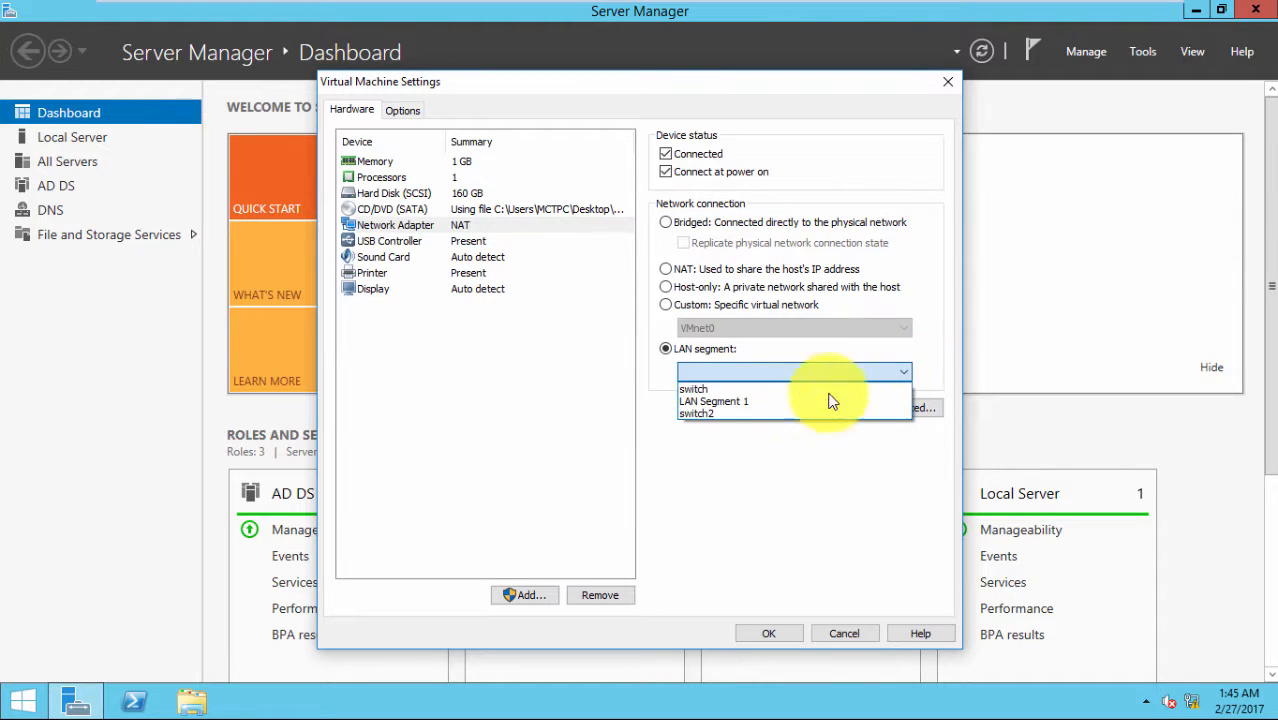
click(747, 420)
click(766, 635)
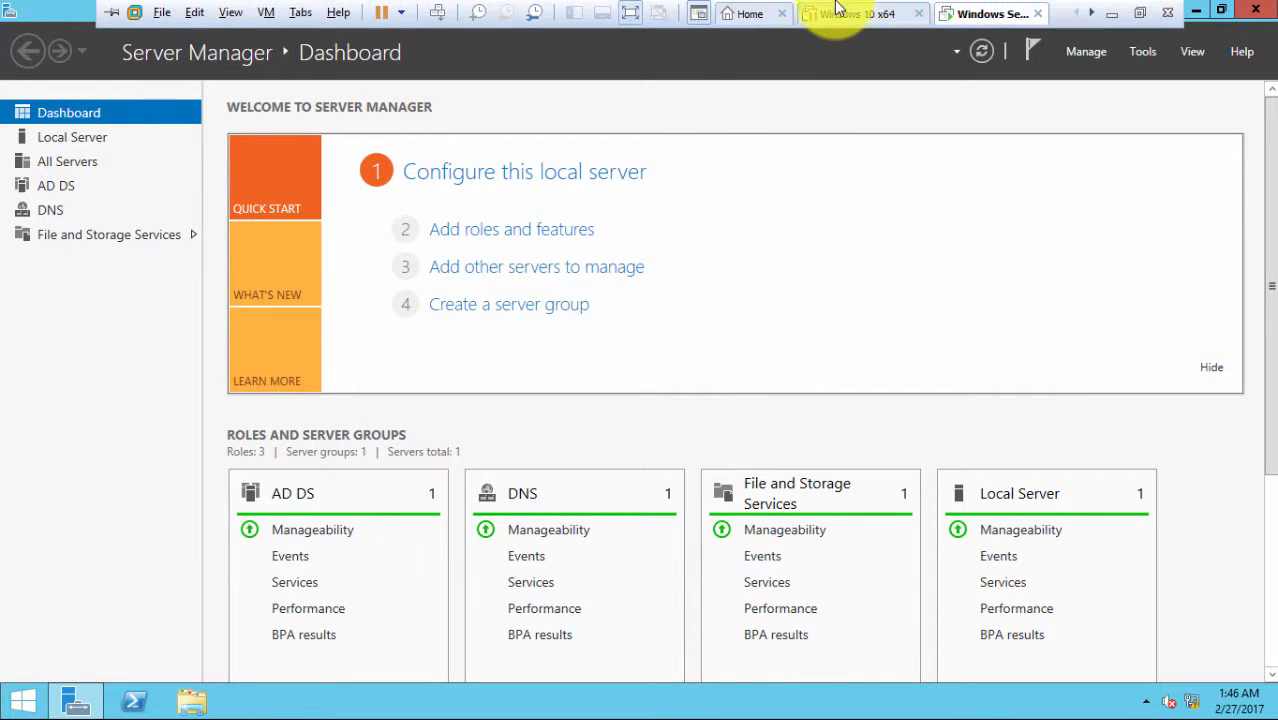
Attach the Windows 10 x64 VM's network adapter to the switch2 LAN segment
click(857, 17)
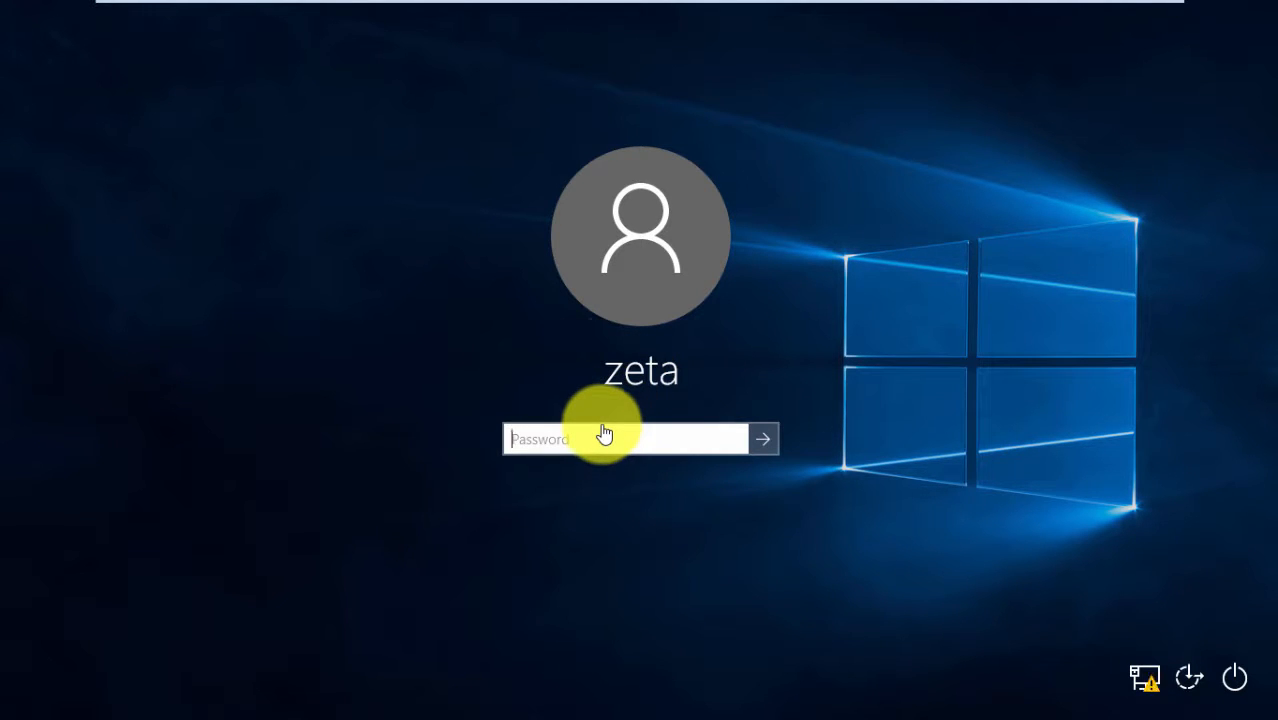
mouse_move(816, 8)
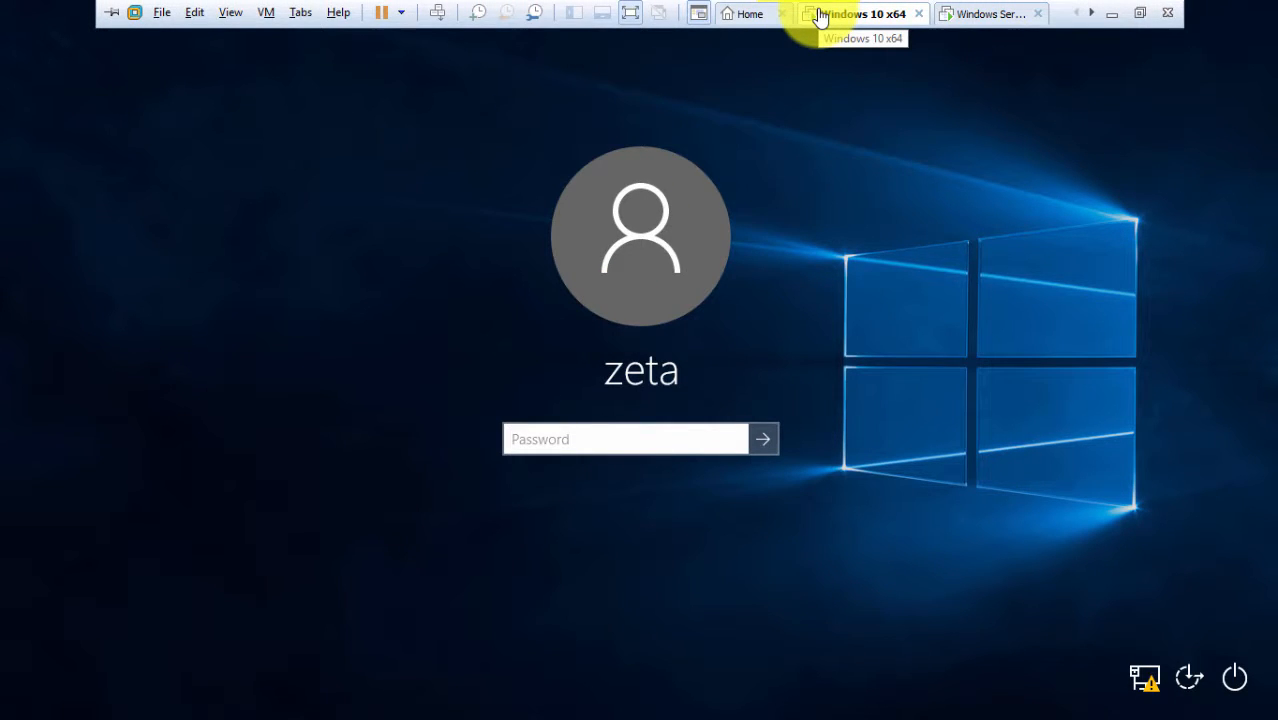
right_click(820, 18)
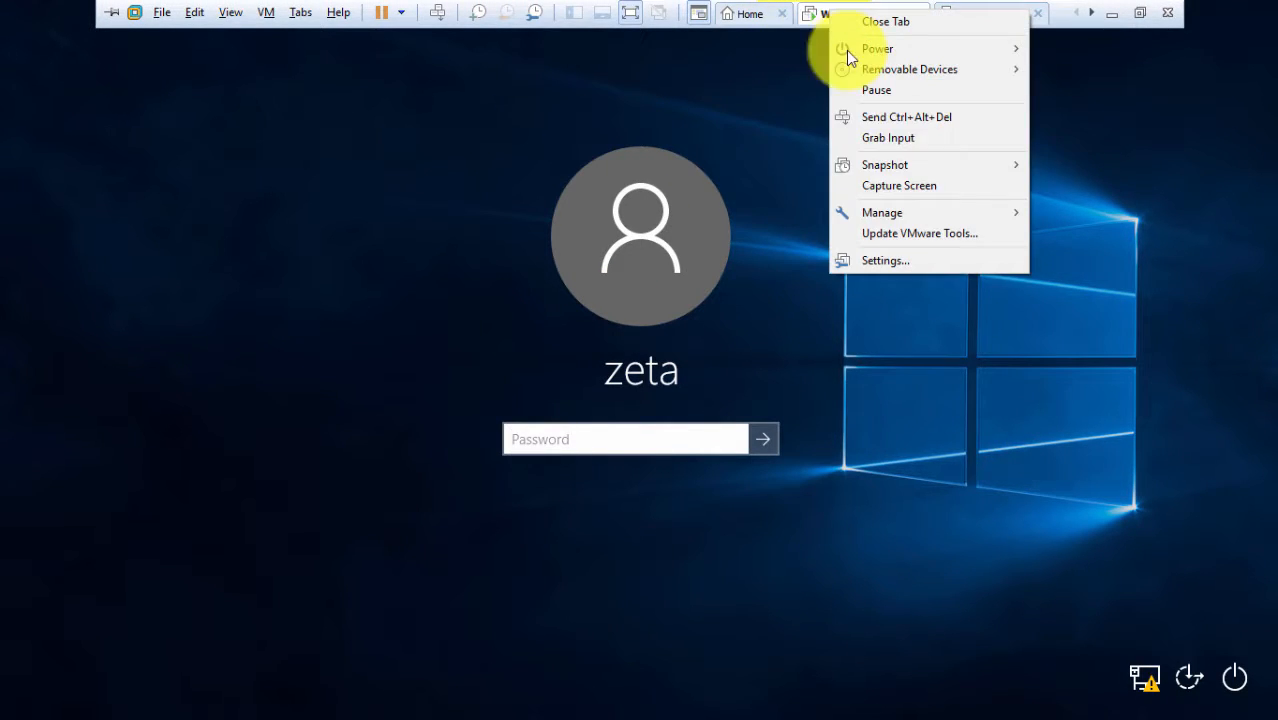
click(886, 261)
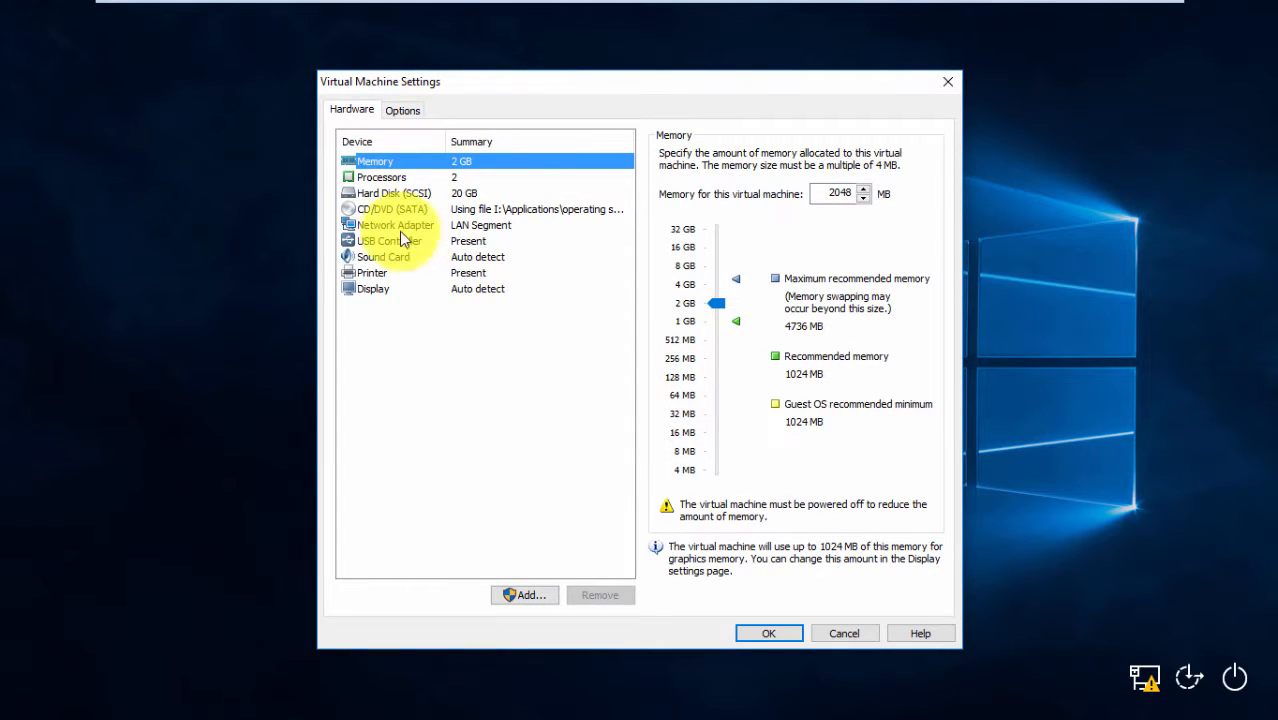
click(391, 224)
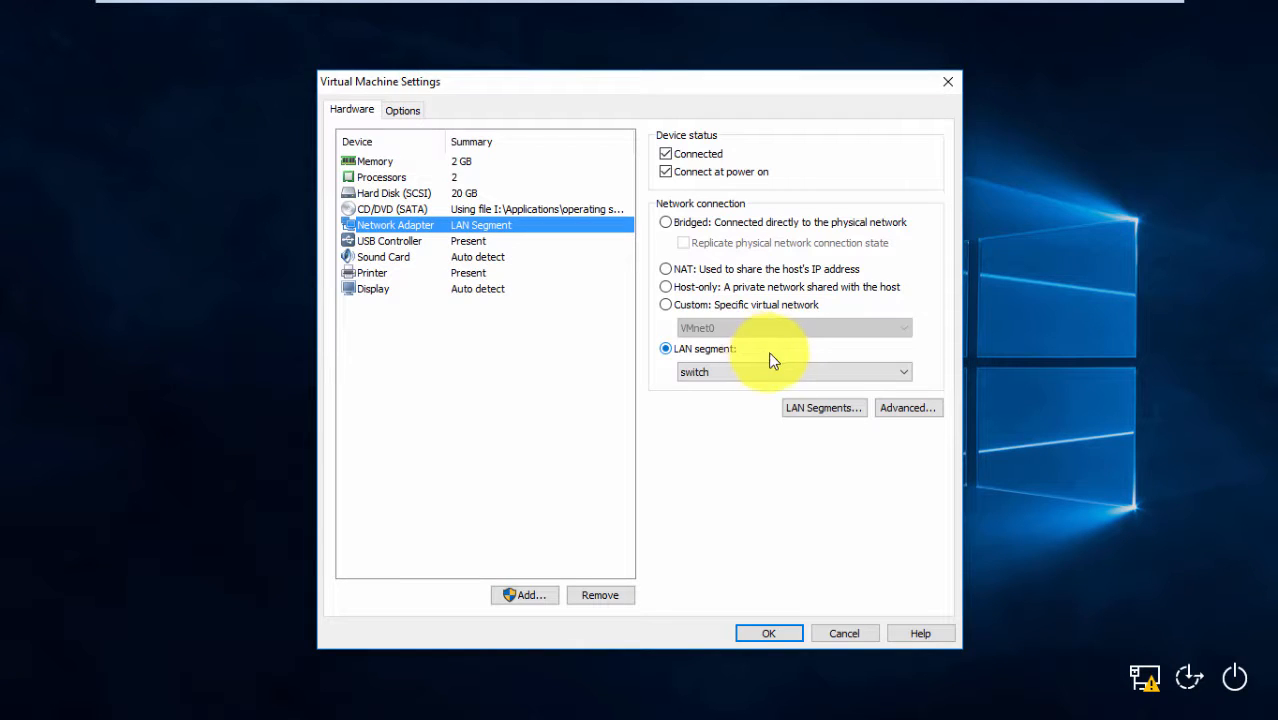
click(784, 373)
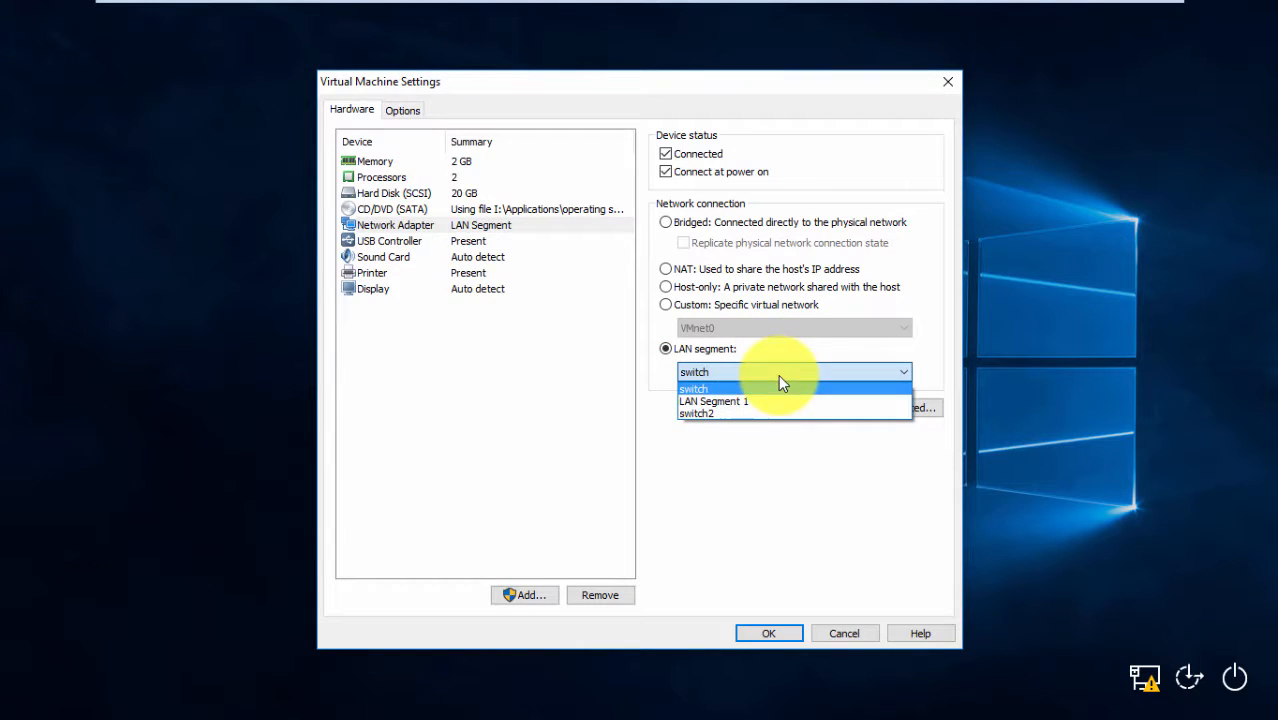
click(716, 411)
click(768, 634)
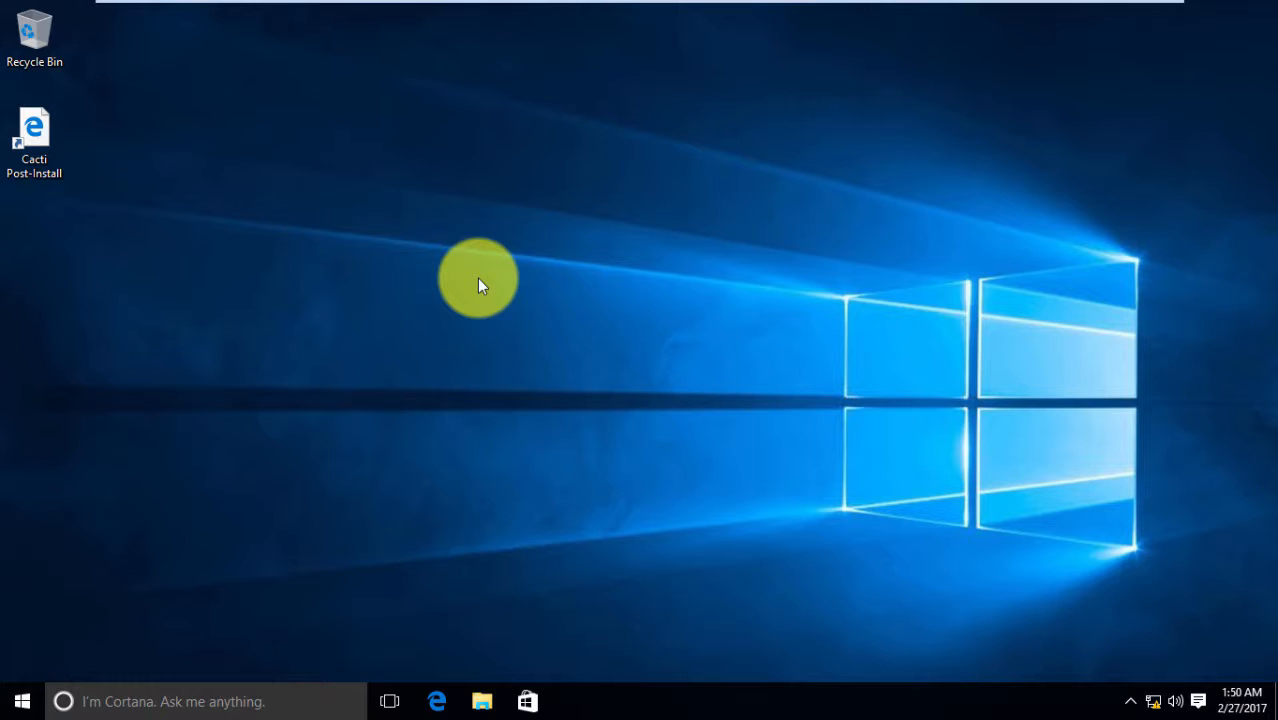
key(super+r)
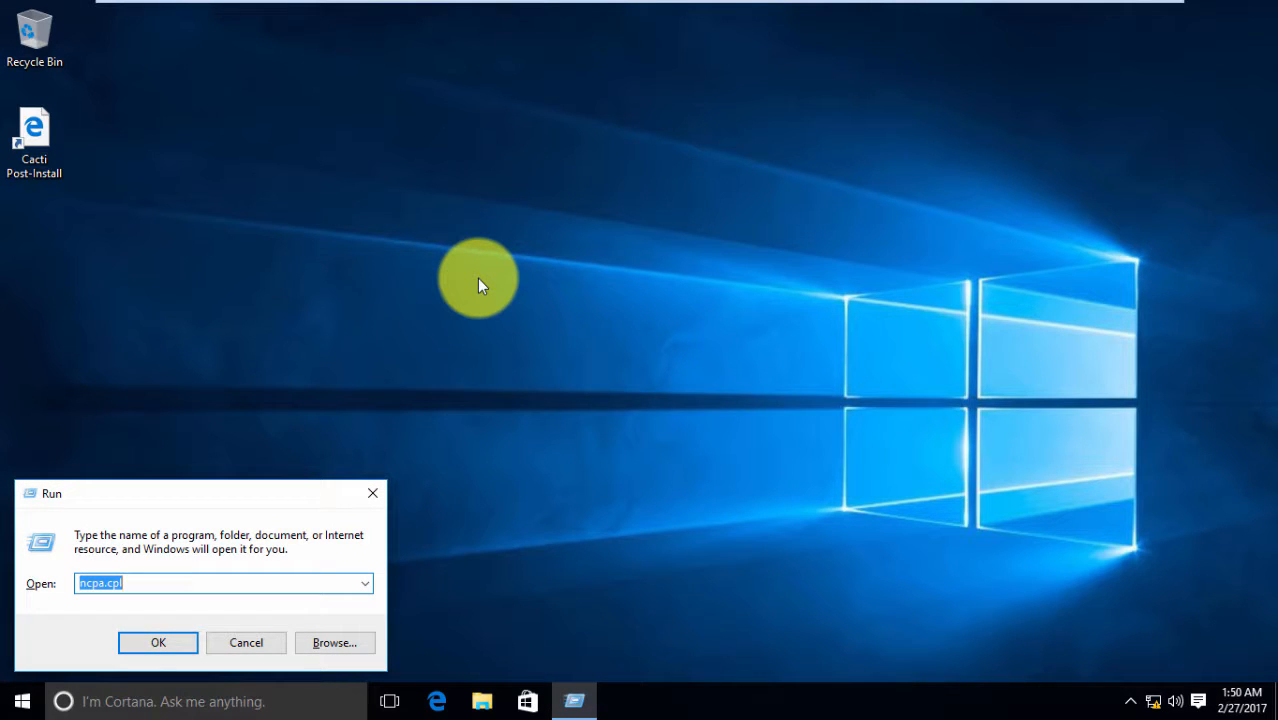
Open the TCP/IPv4 settings of Ethernet0 from Network Connections
key(Return)
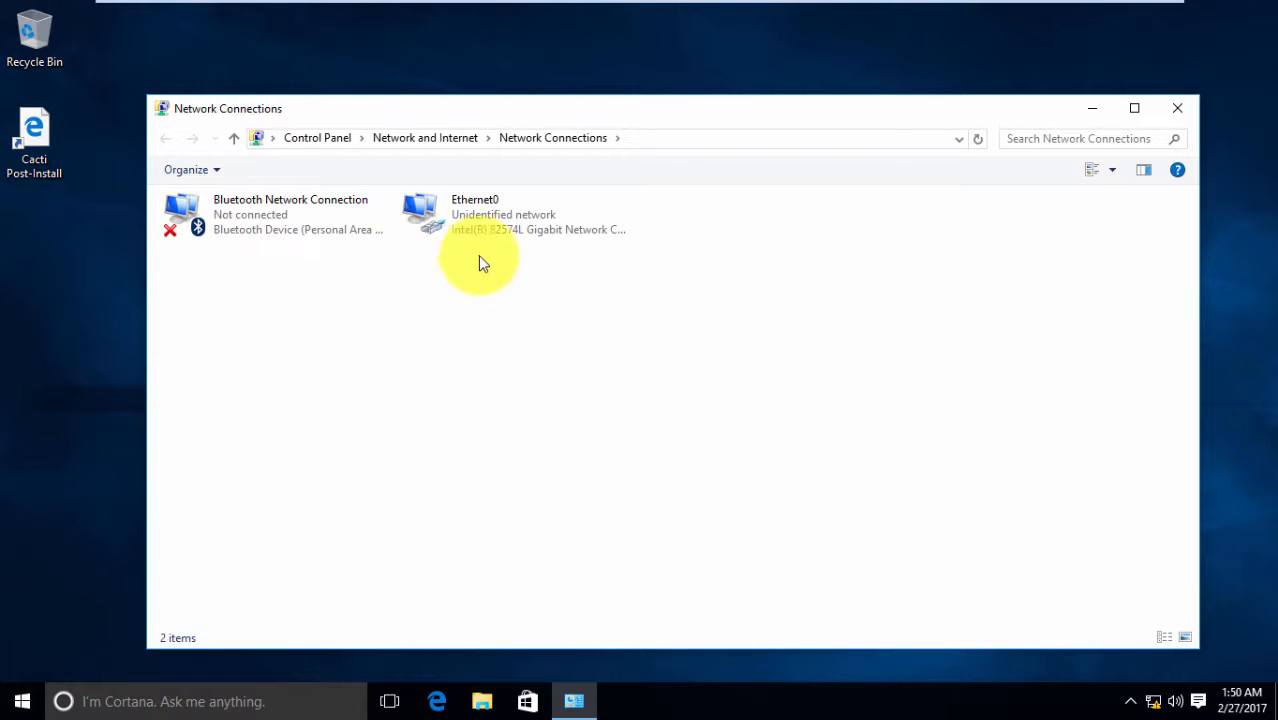
right_click(480, 228)
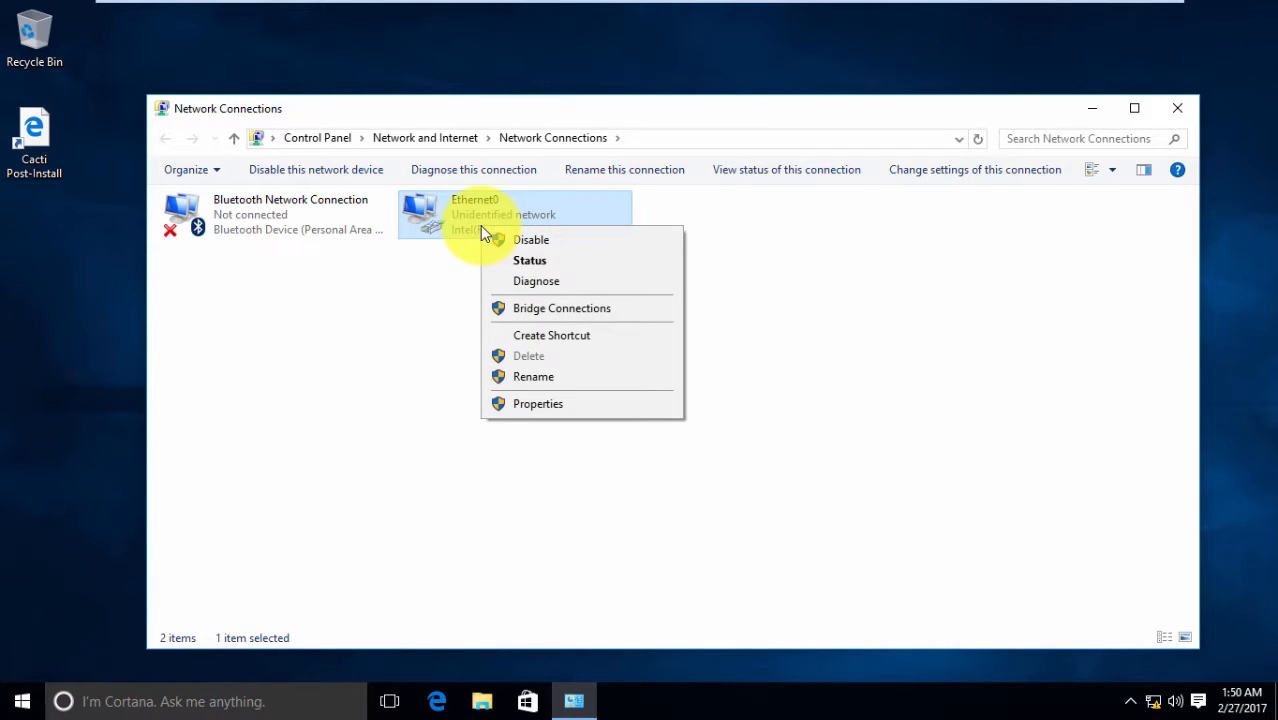
click(520, 408)
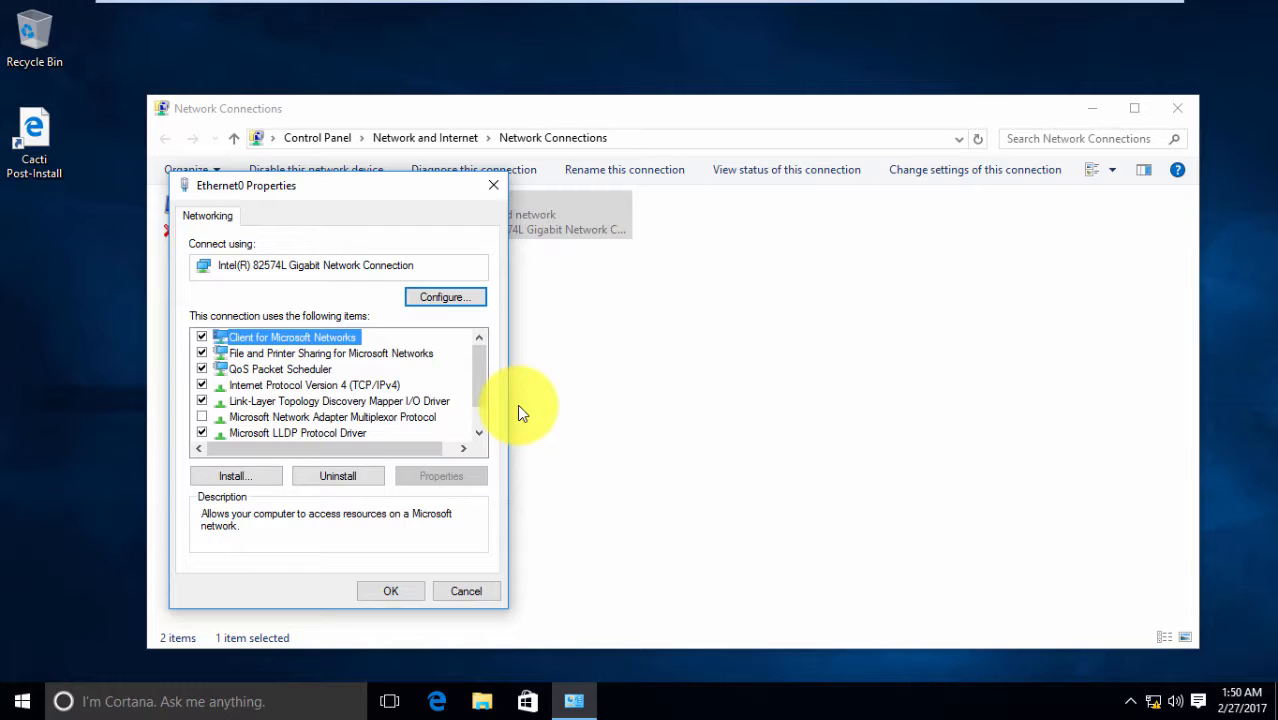
double_click(342, 385)
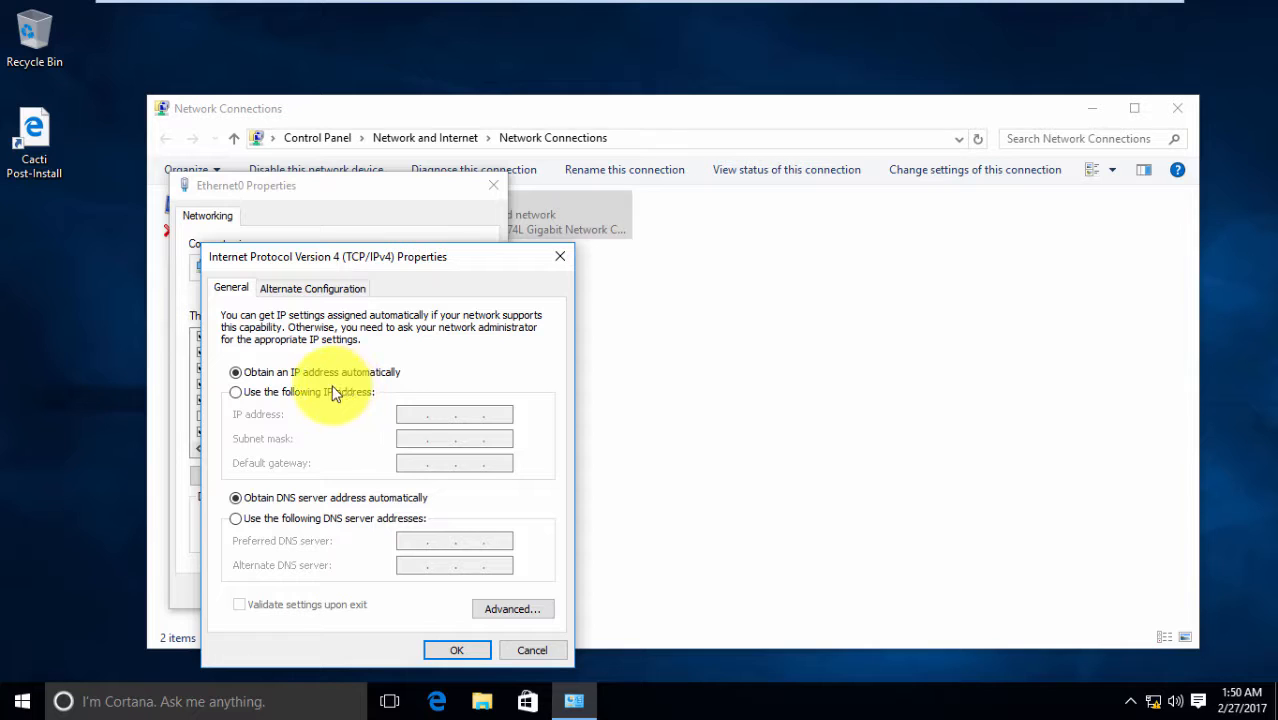
Set static IP 10.10.10.5, mask 255.0.0.0 and preferred DNS 10.10.10.1
click(282, 394)
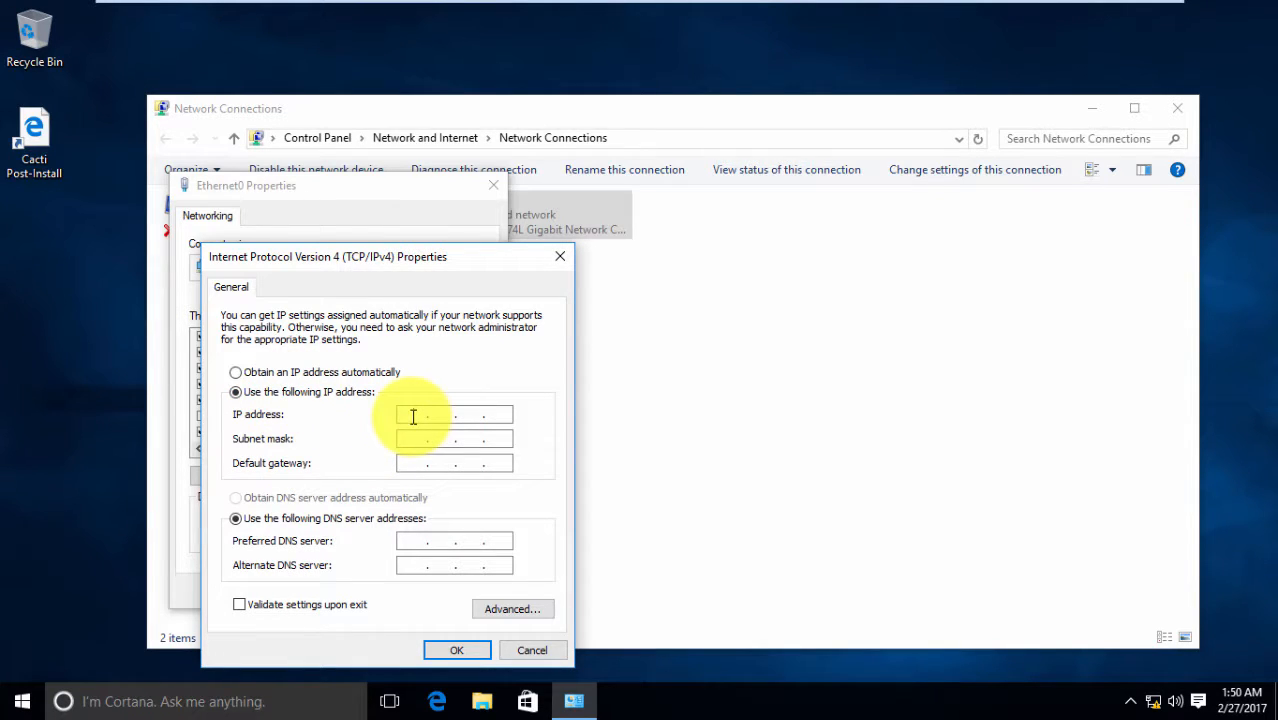
click(413, 416)
text(10)
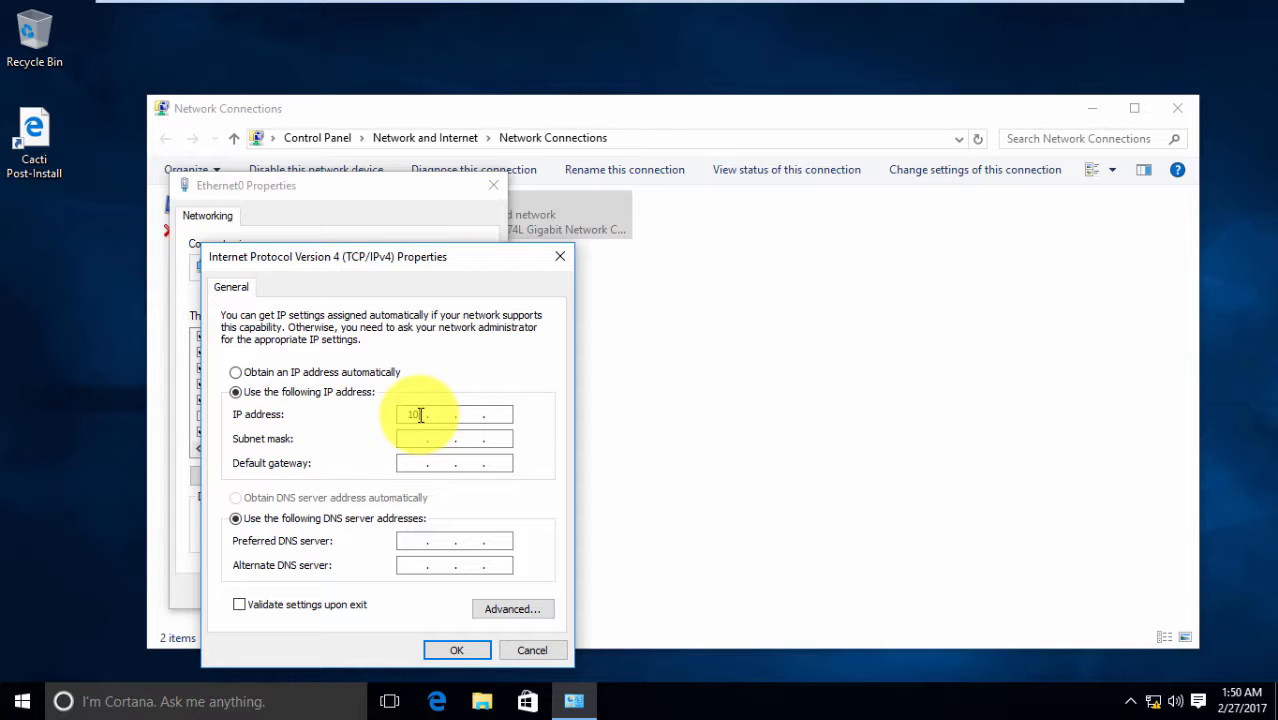
text(.)
text(10.10.)
text(1)
text(5)
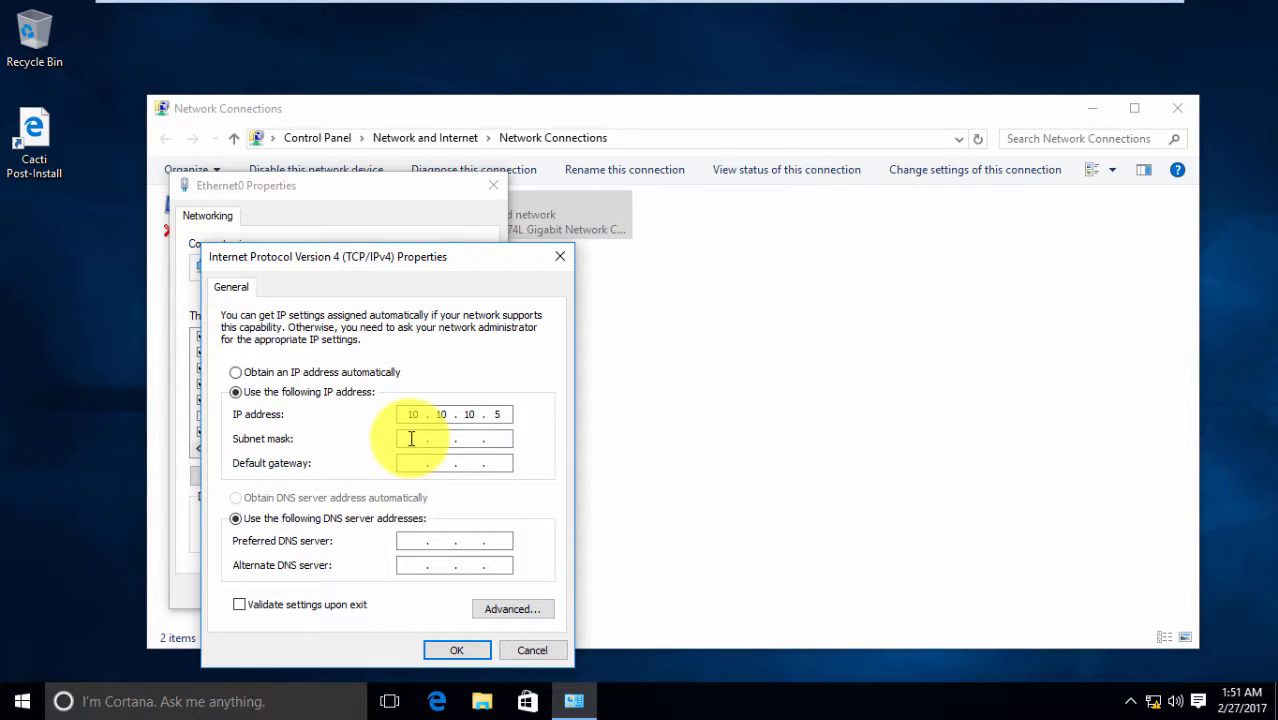
click(411, 438)
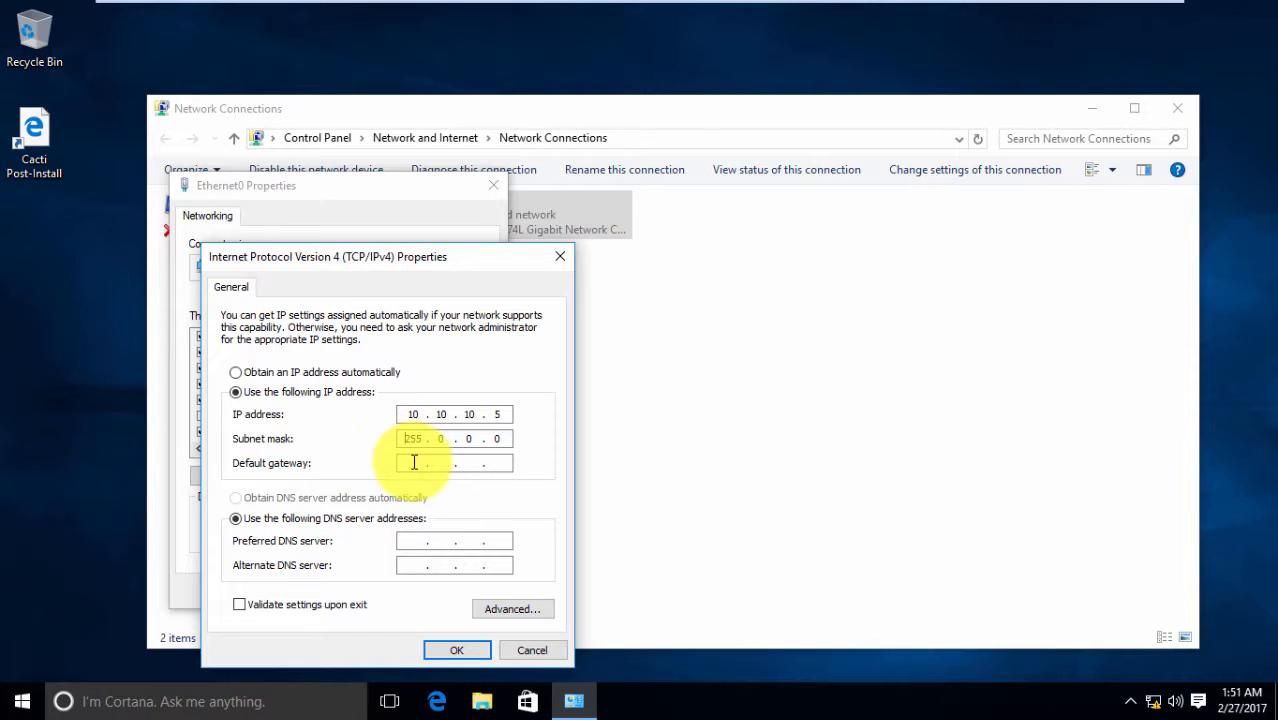
click(412, 541)
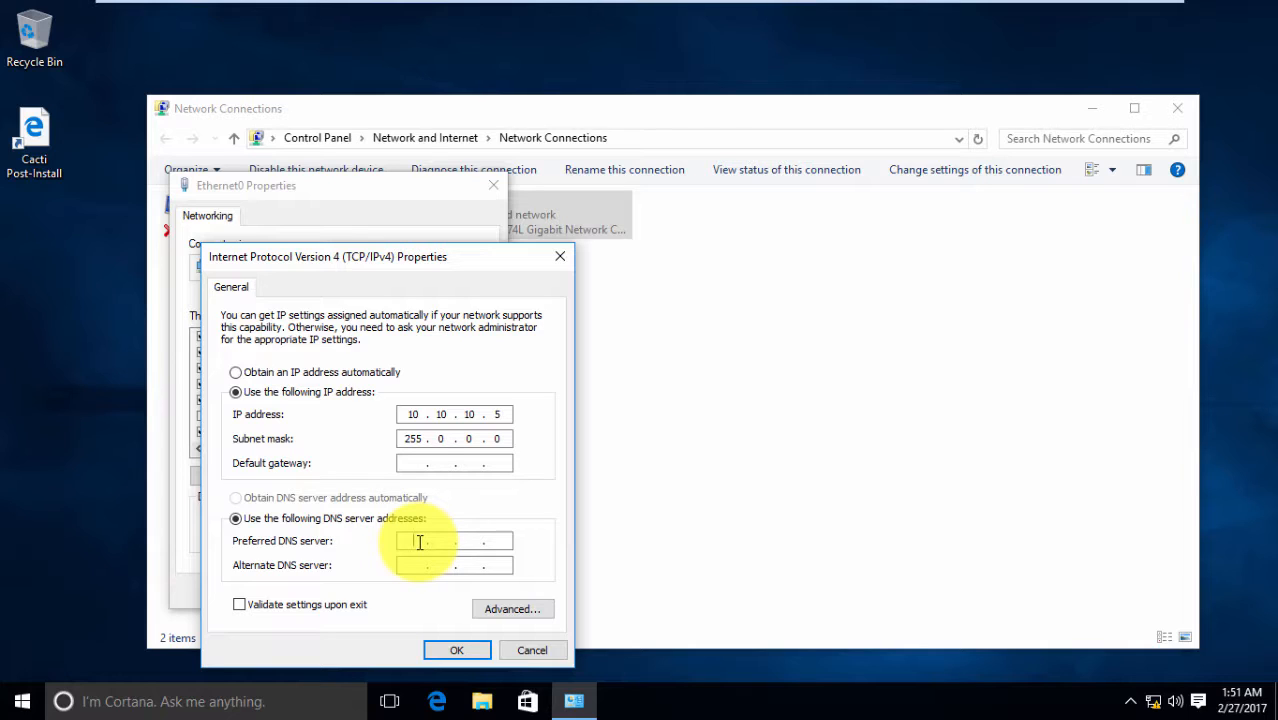
text(10.10.10.1)
click(458, 652)
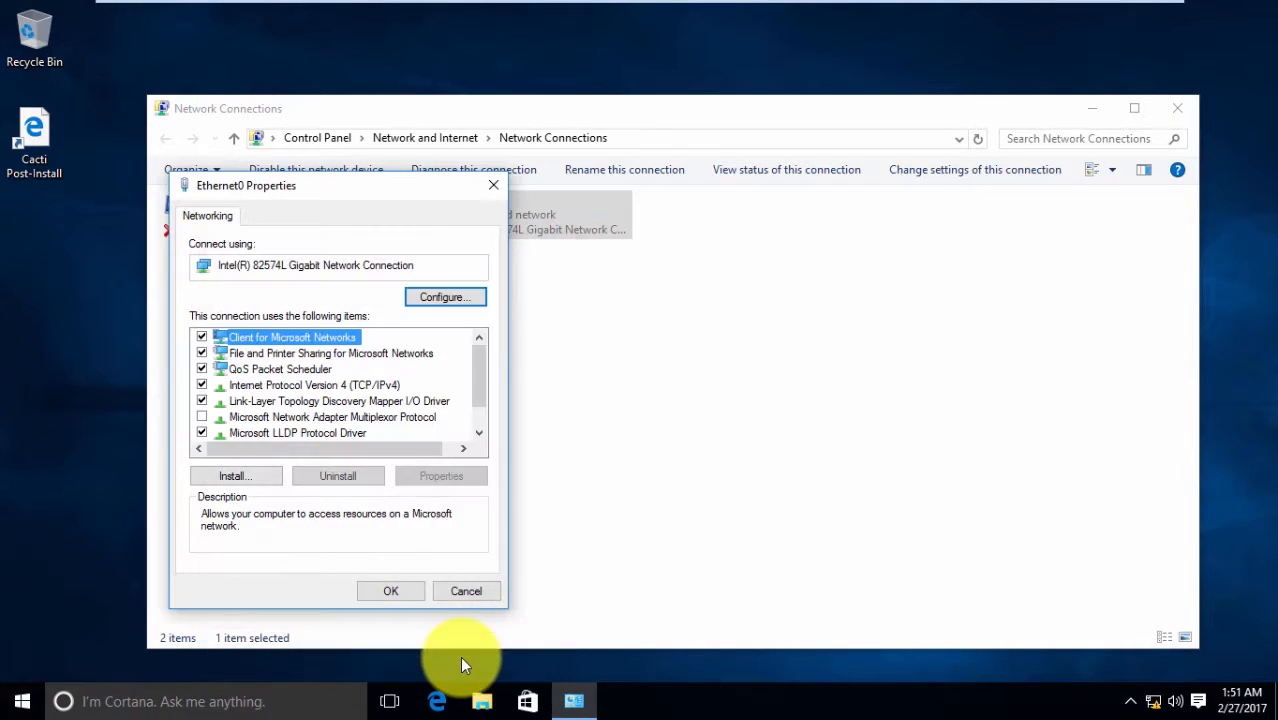
Close the network windows and open the System control panel page
click(390, 591)
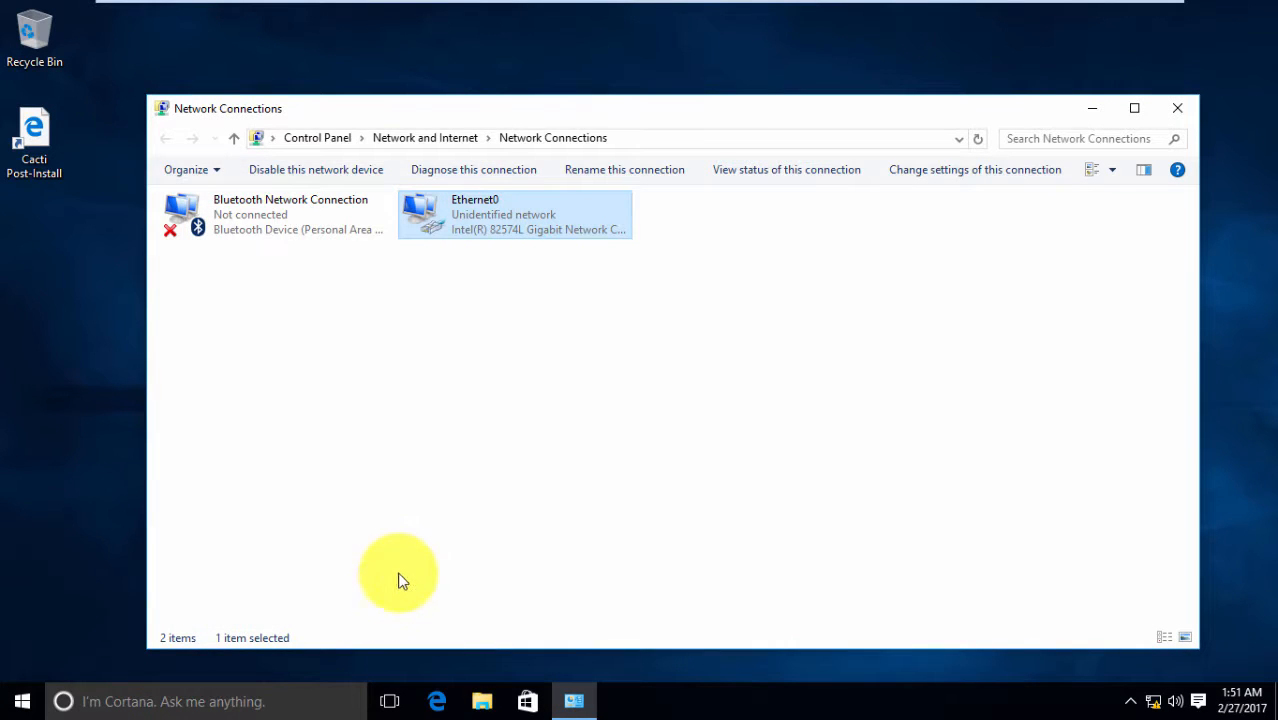
click(1177, 108)
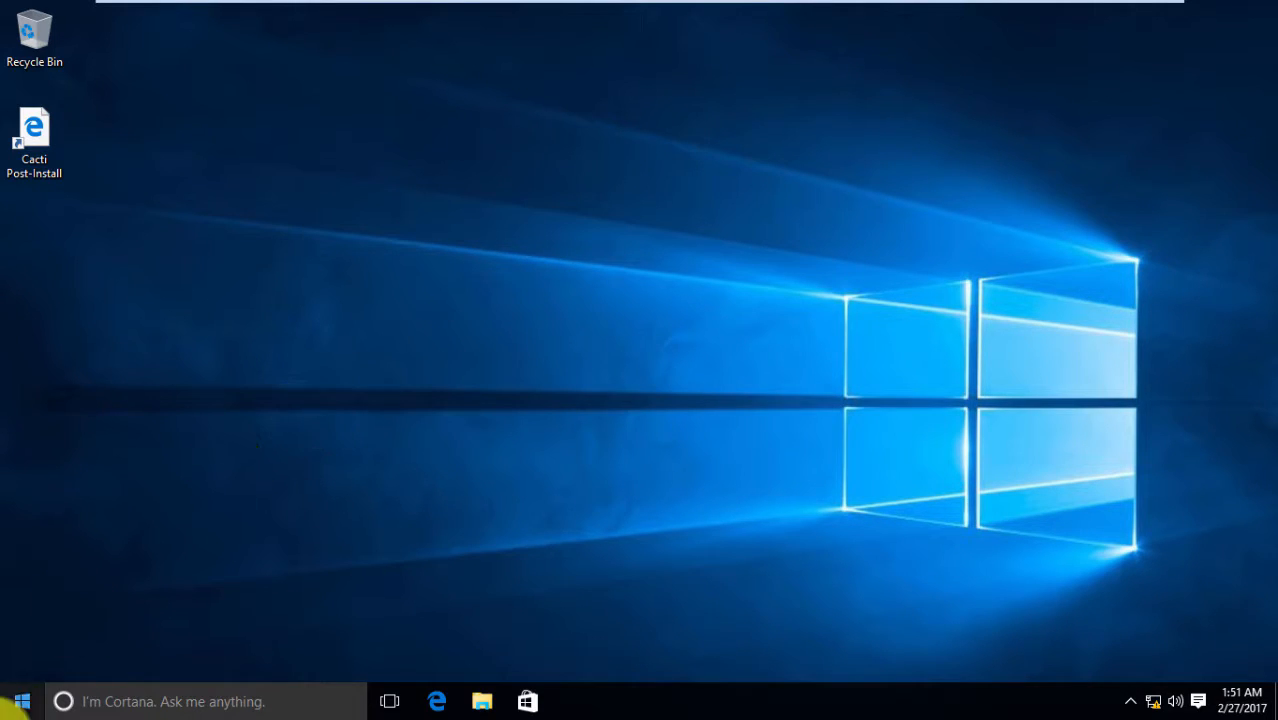
click(21, 701)
text(system)
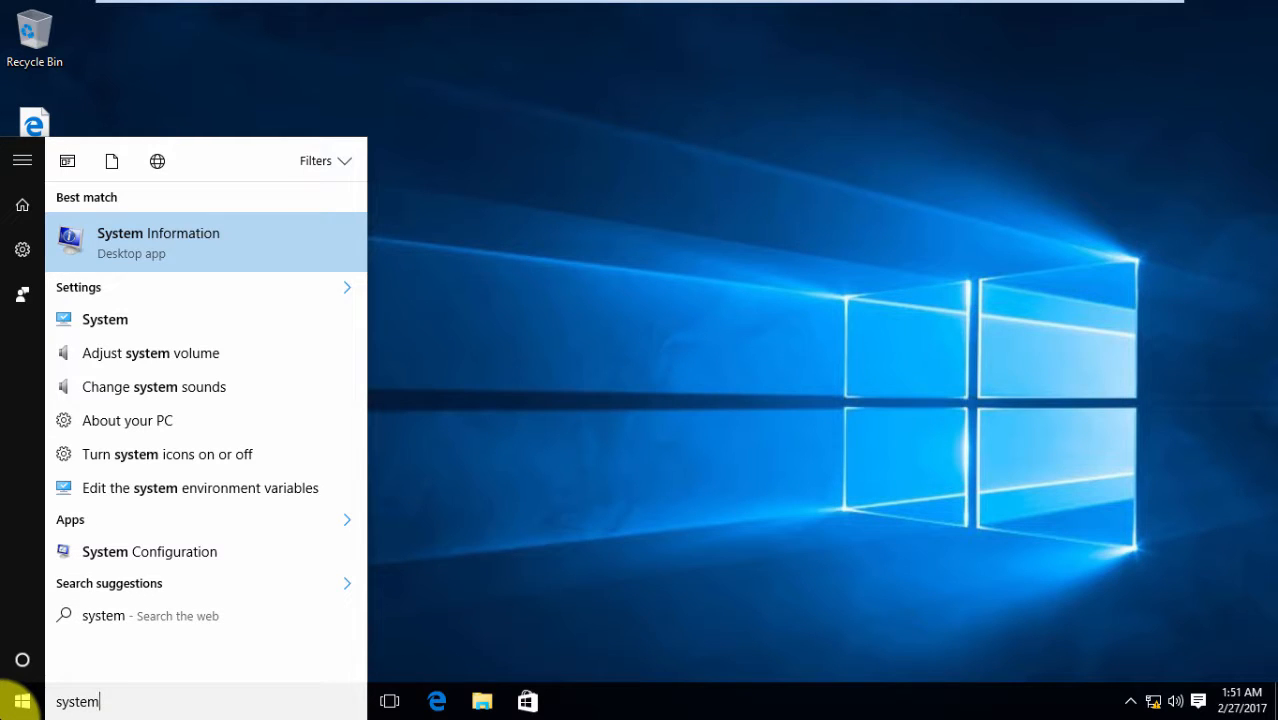
key(Down)
key(Down)
key(Return)
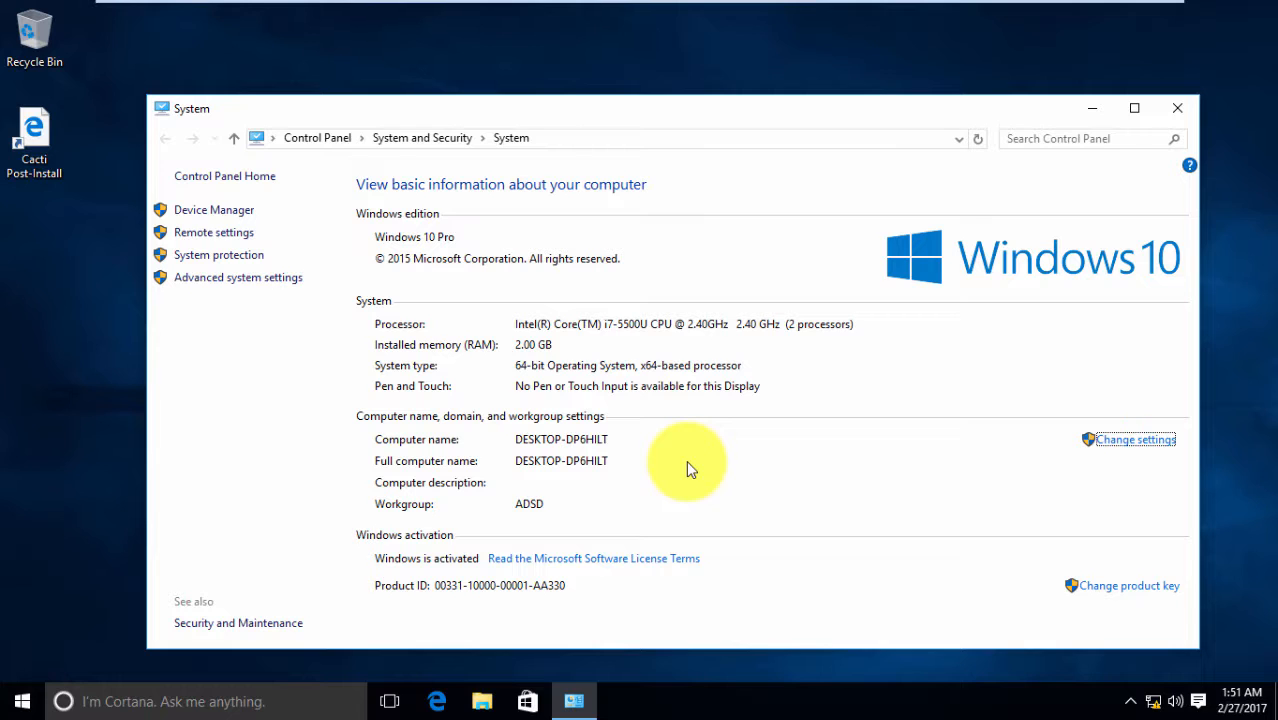
Rename the computer to client and join it to the mydomain.org domain
click(1134, 442)
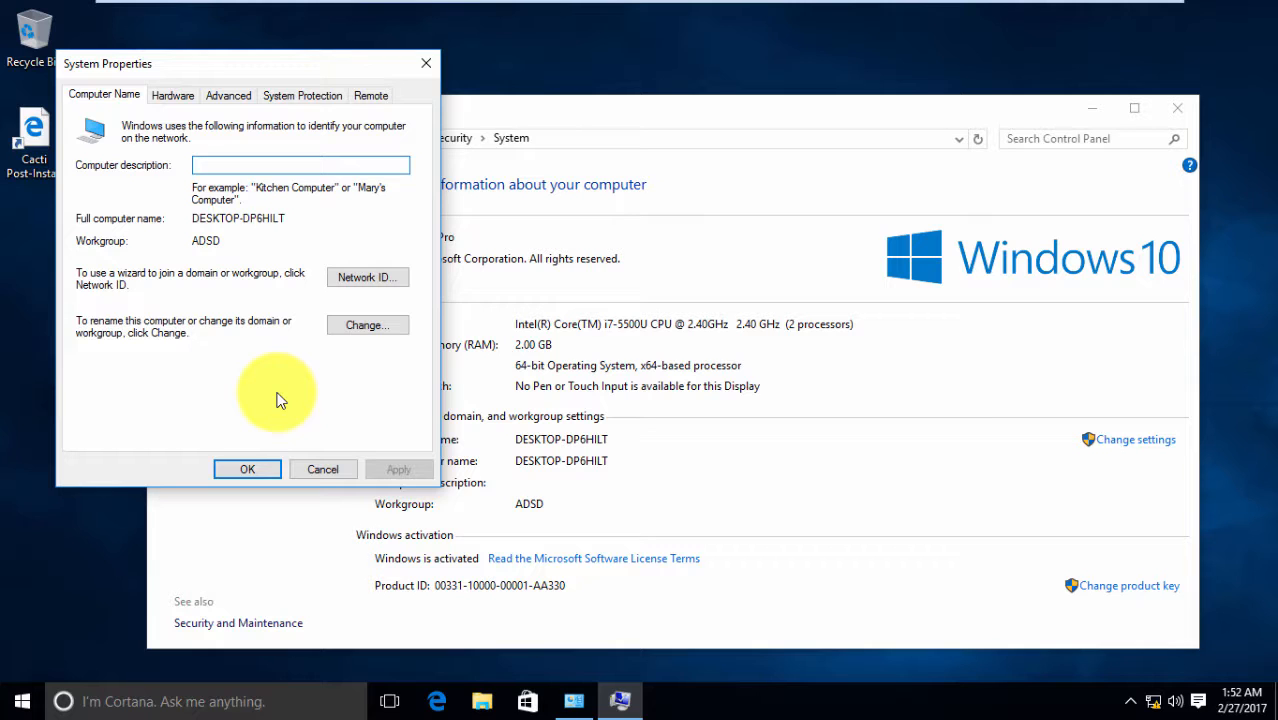
click(390, 329)
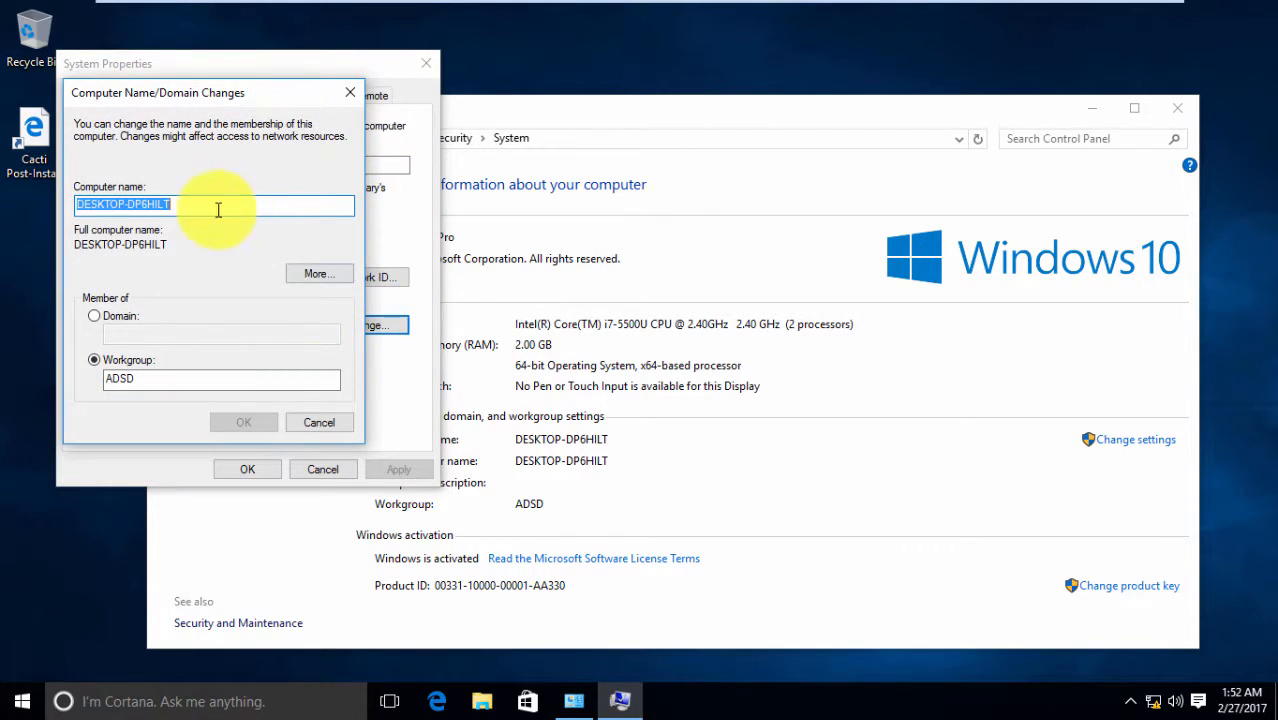
text(client)
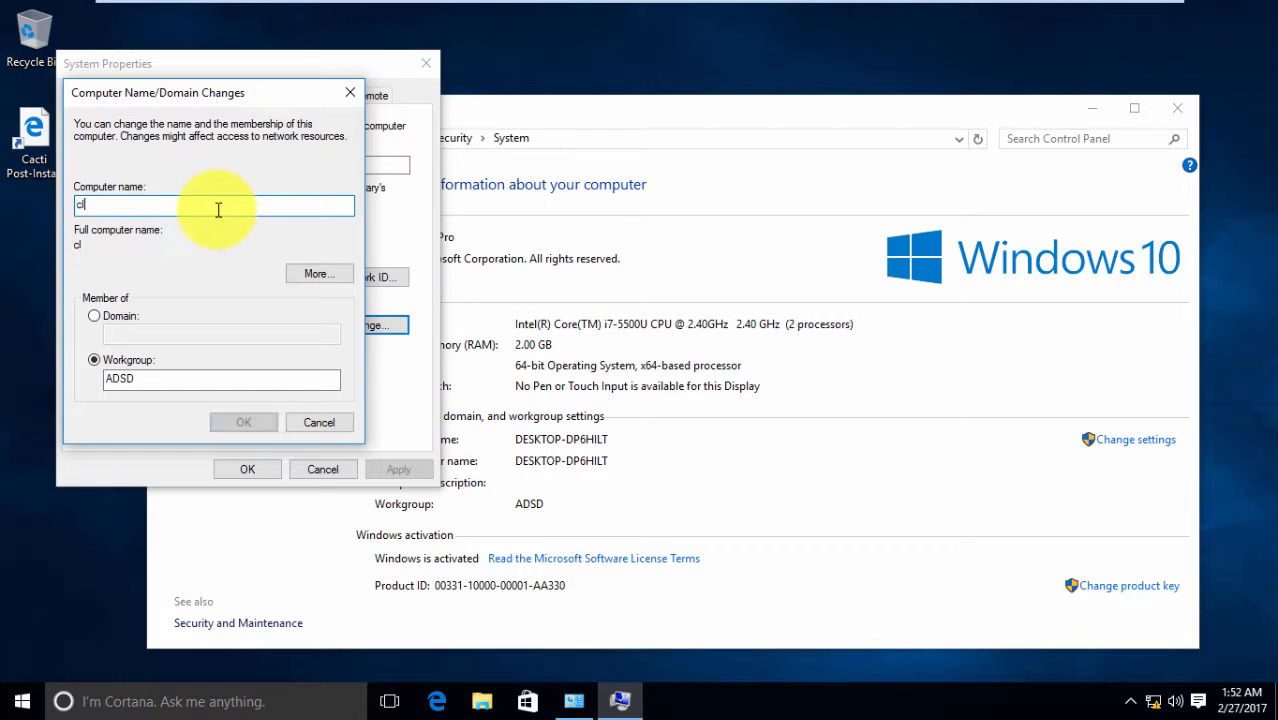
click(101, 313)
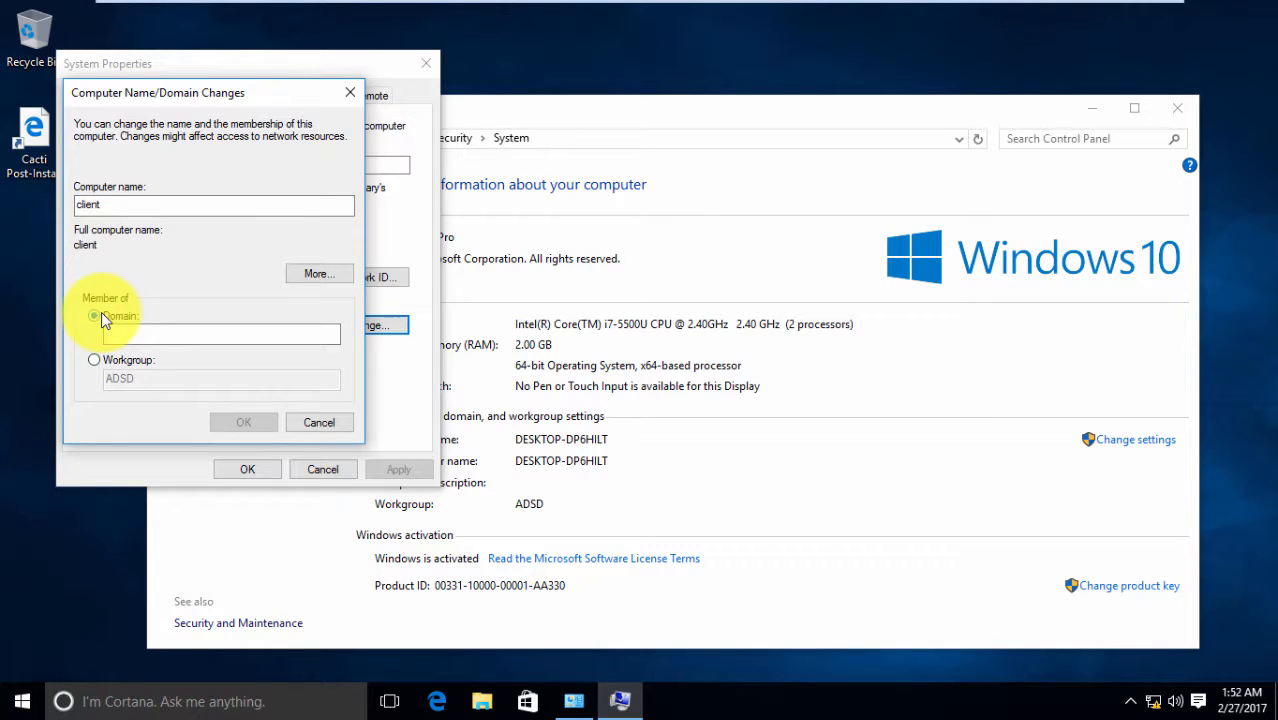
click(131, 332)
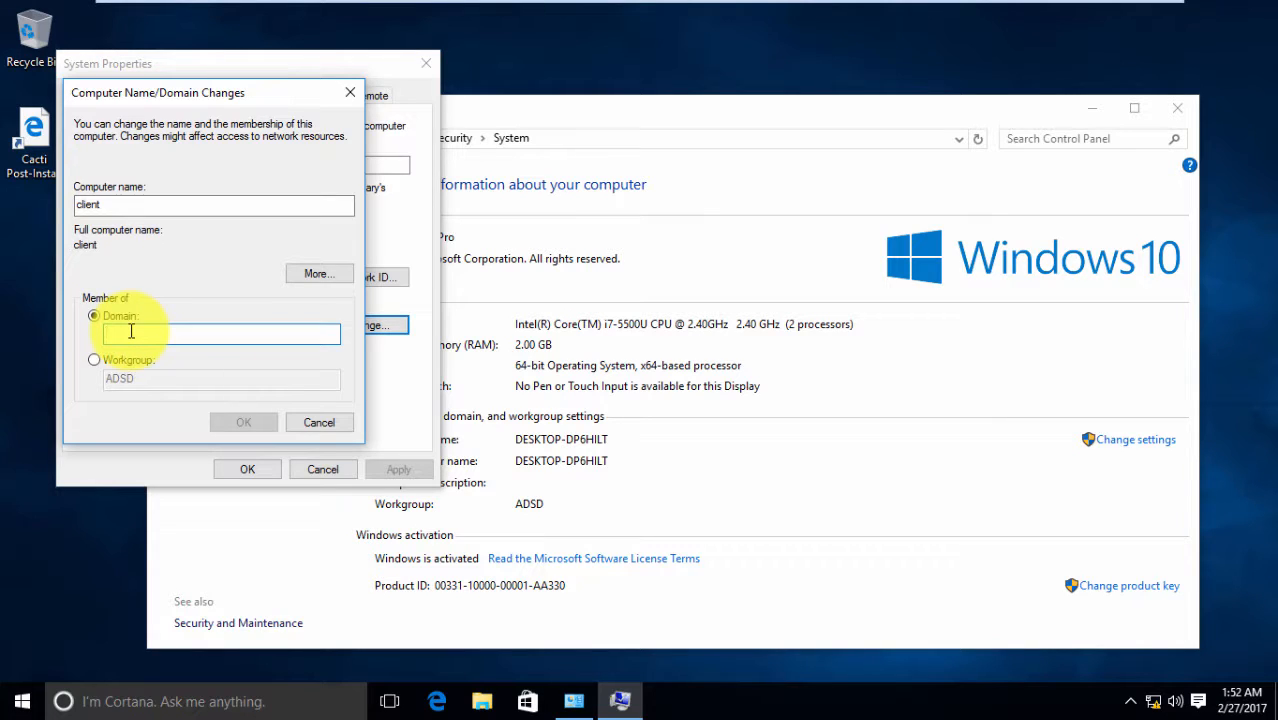
text(mydom)
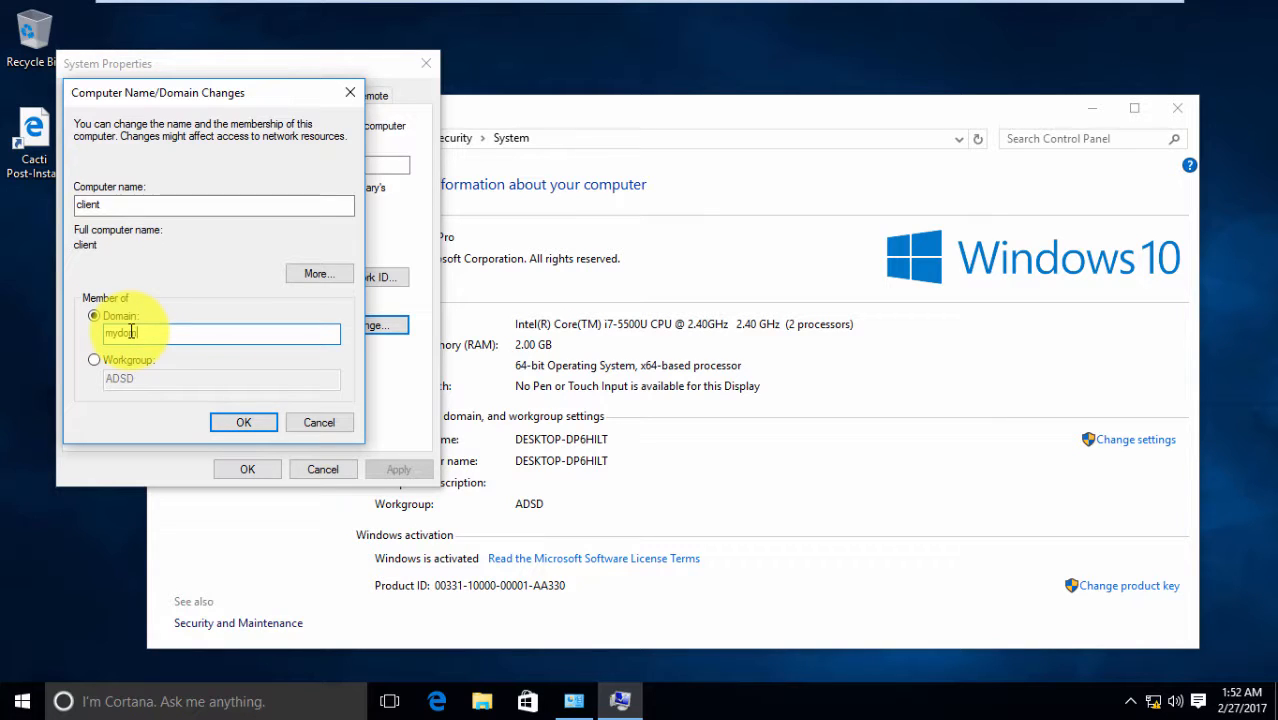
text(ain.org)
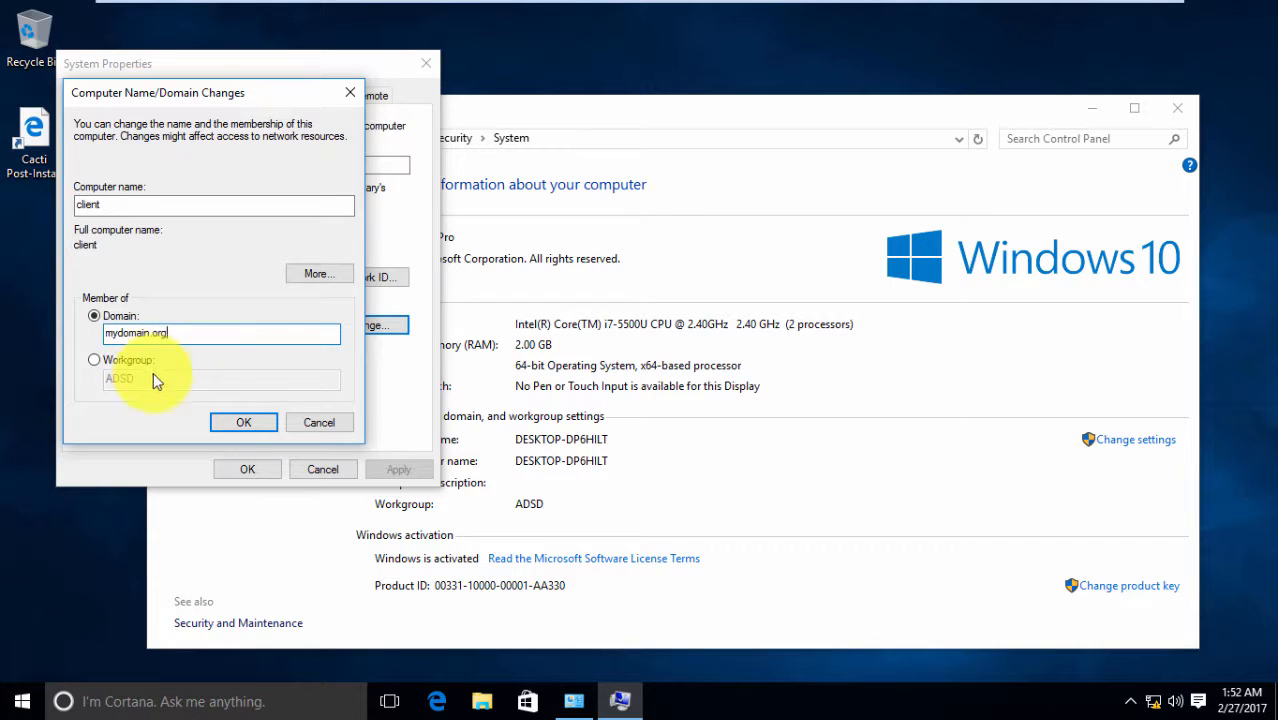
click(246, 423)
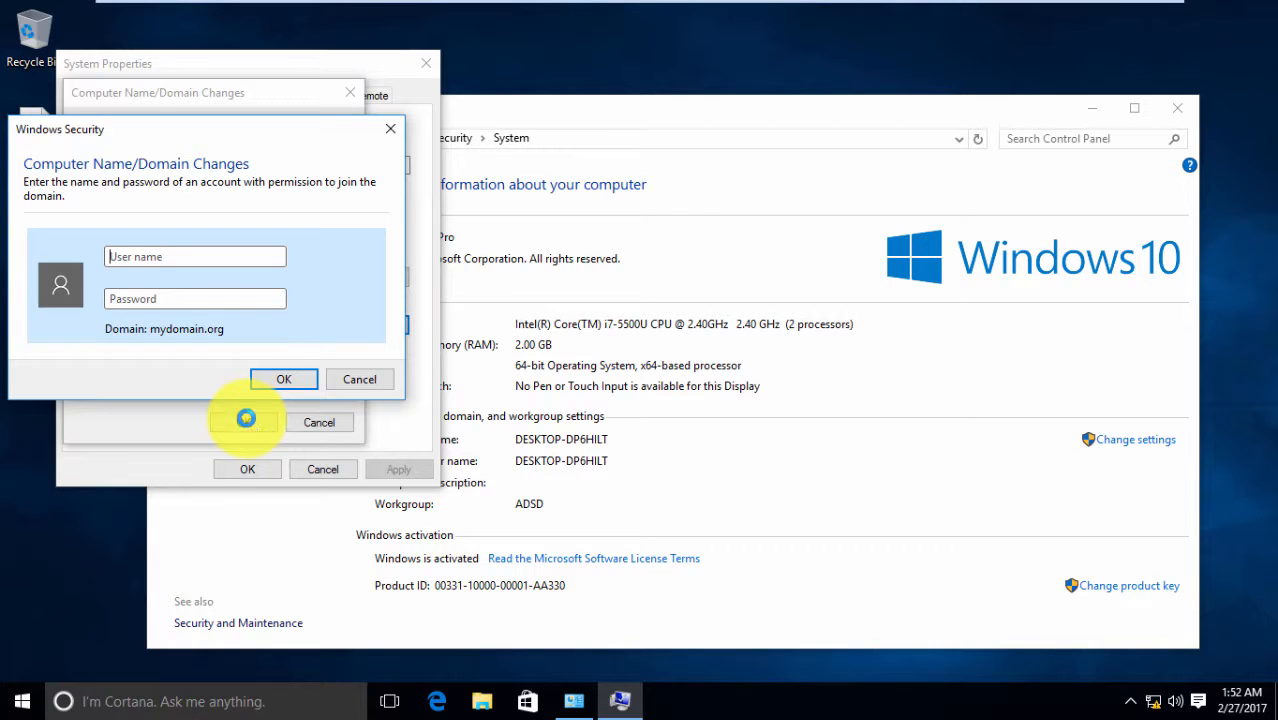
Authorize the mydomain.org join with the domain administrator account and its password
click(237, 255)
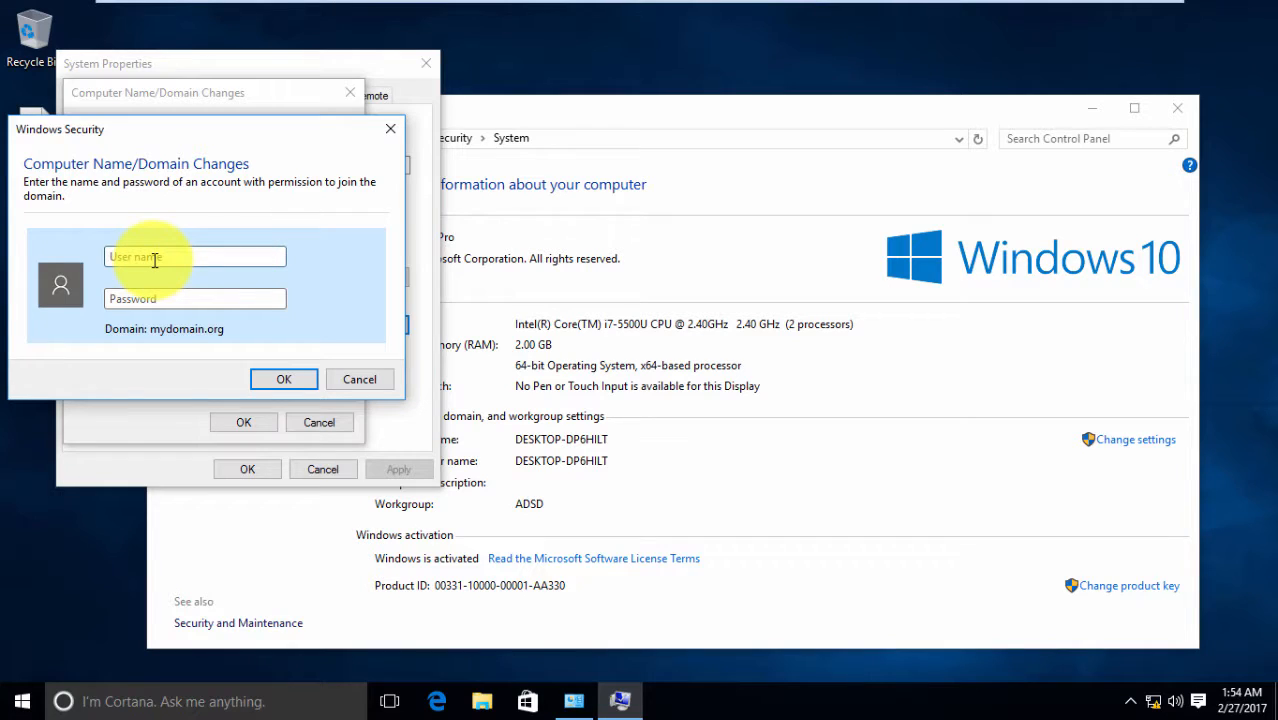
click(155, 259)
text(administrator)
key(Tab)
text(**********)
key(Return)
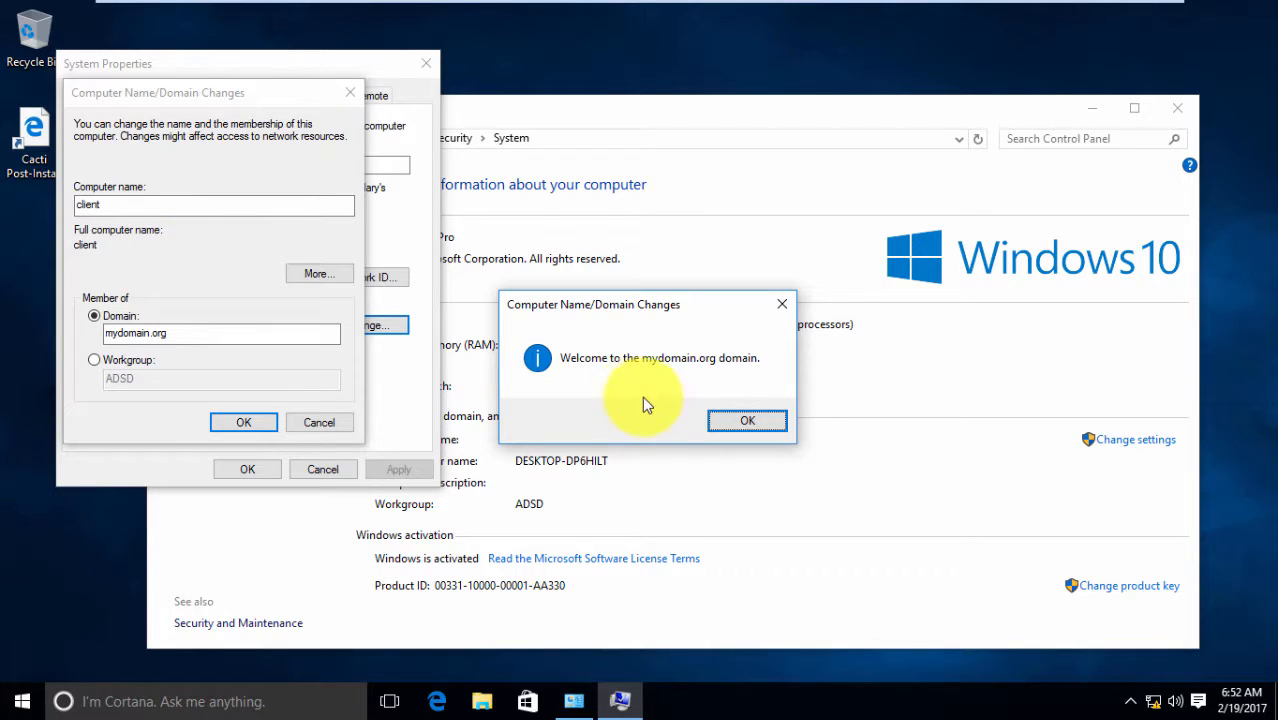
Acknowledge the domain welcome and restart notices, close System Properties, and restart Windows 10 now
click(725, 421)
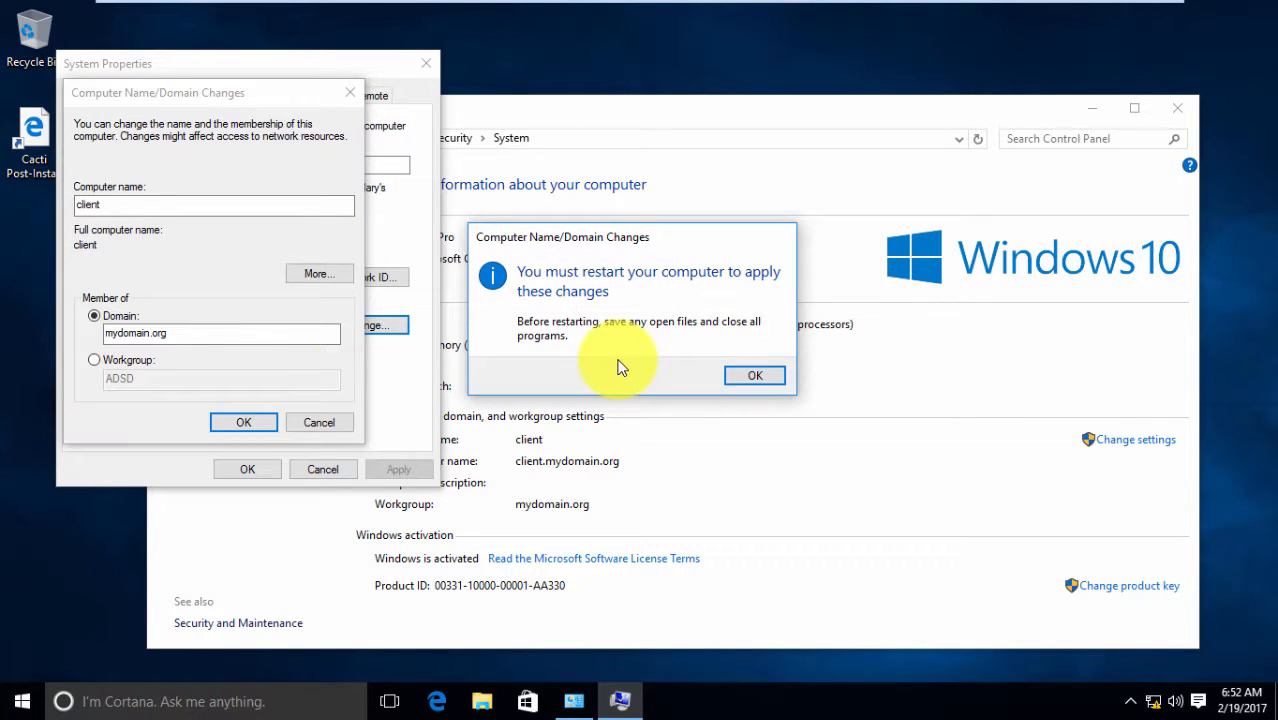
click(757, 384)
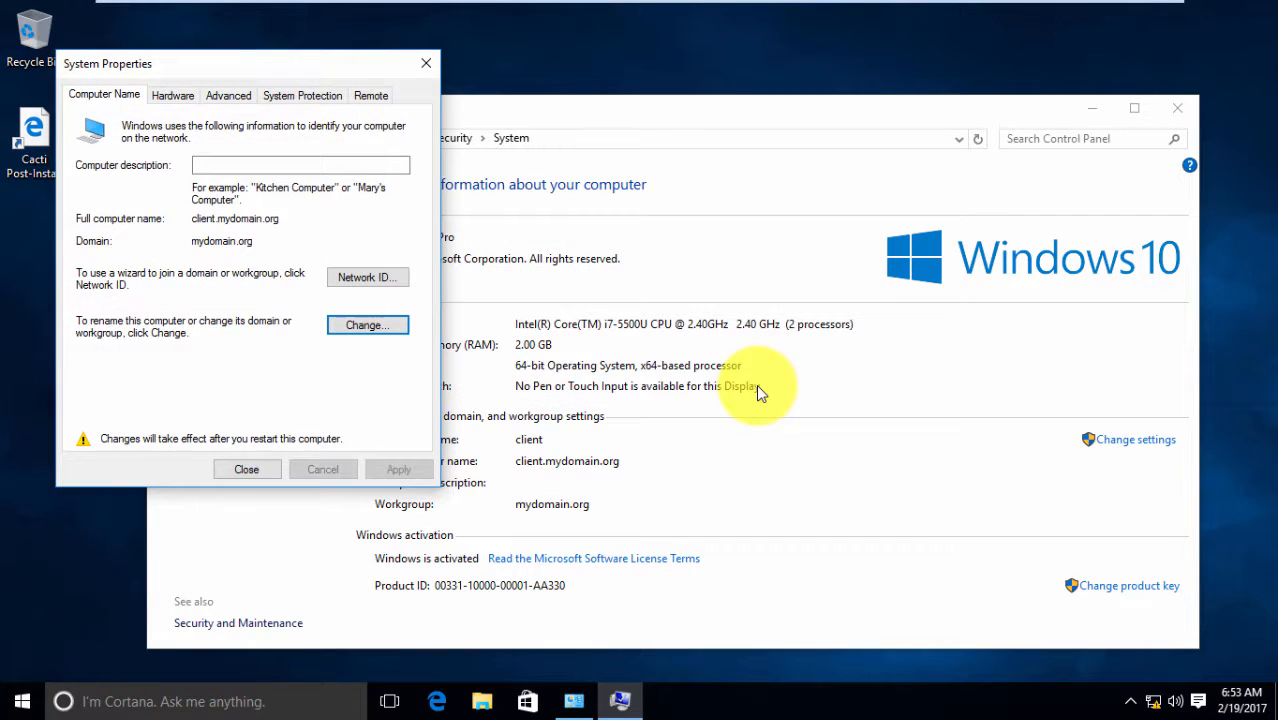
click(250, 467)
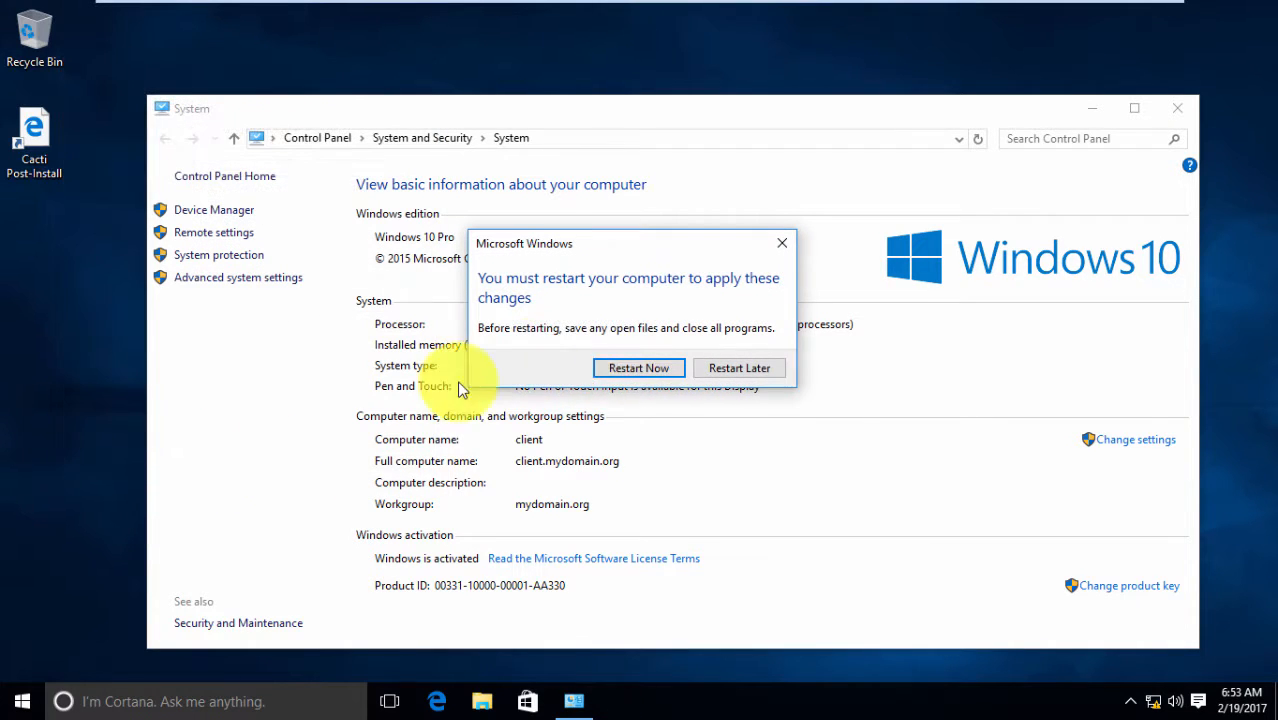
click(645, 370)
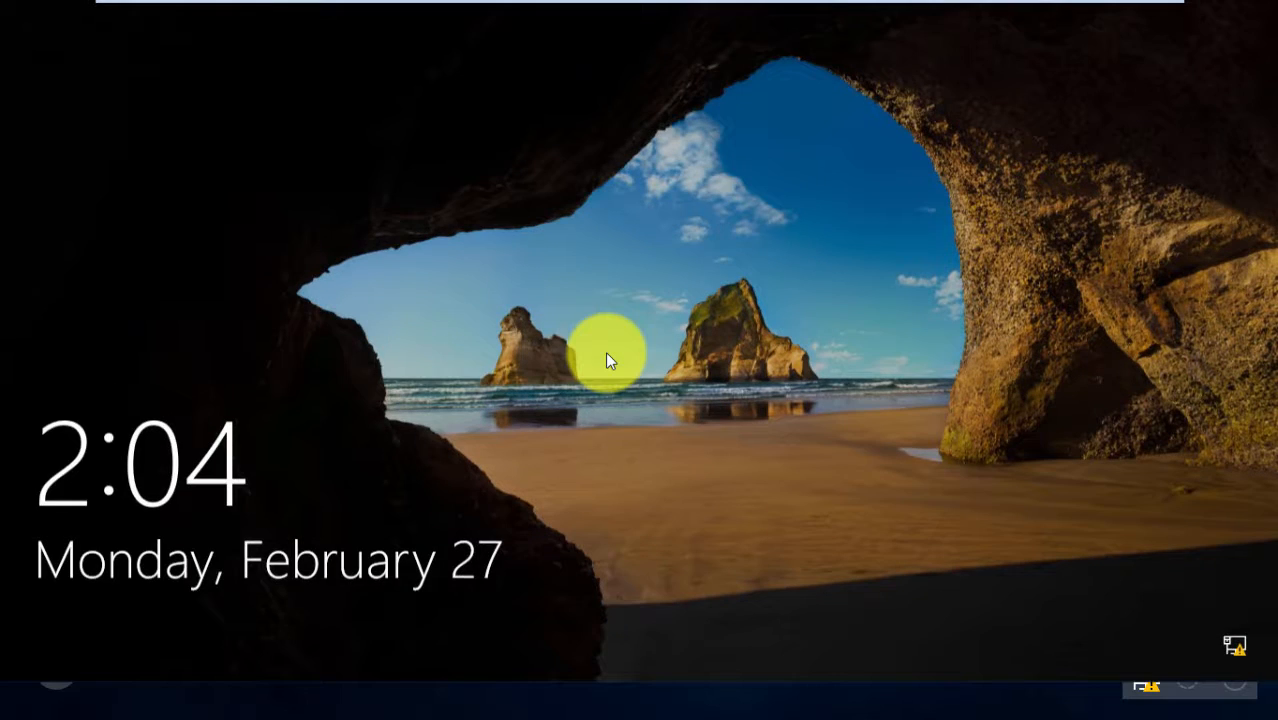
Dismiss the lock screen and check the virtual machine's network adapter LAN segment setting
click(606, 356)
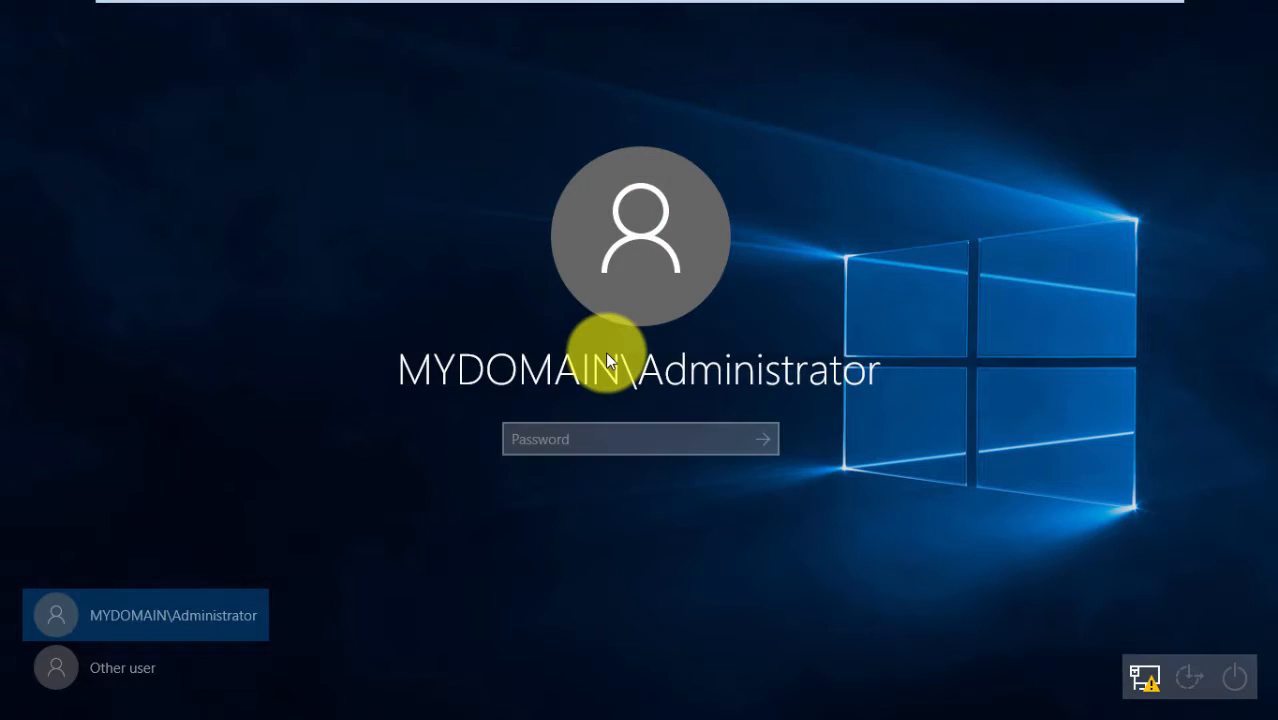
mouse_move(764, 2)
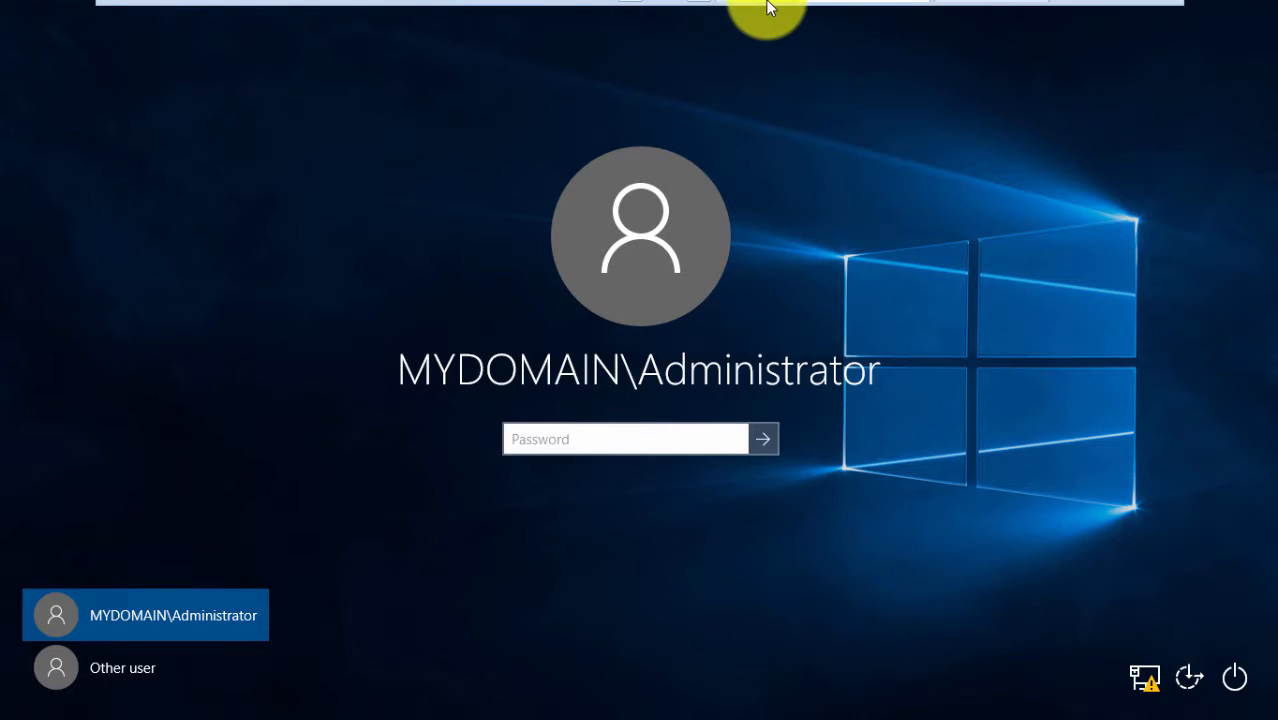
right_click(828, 17)
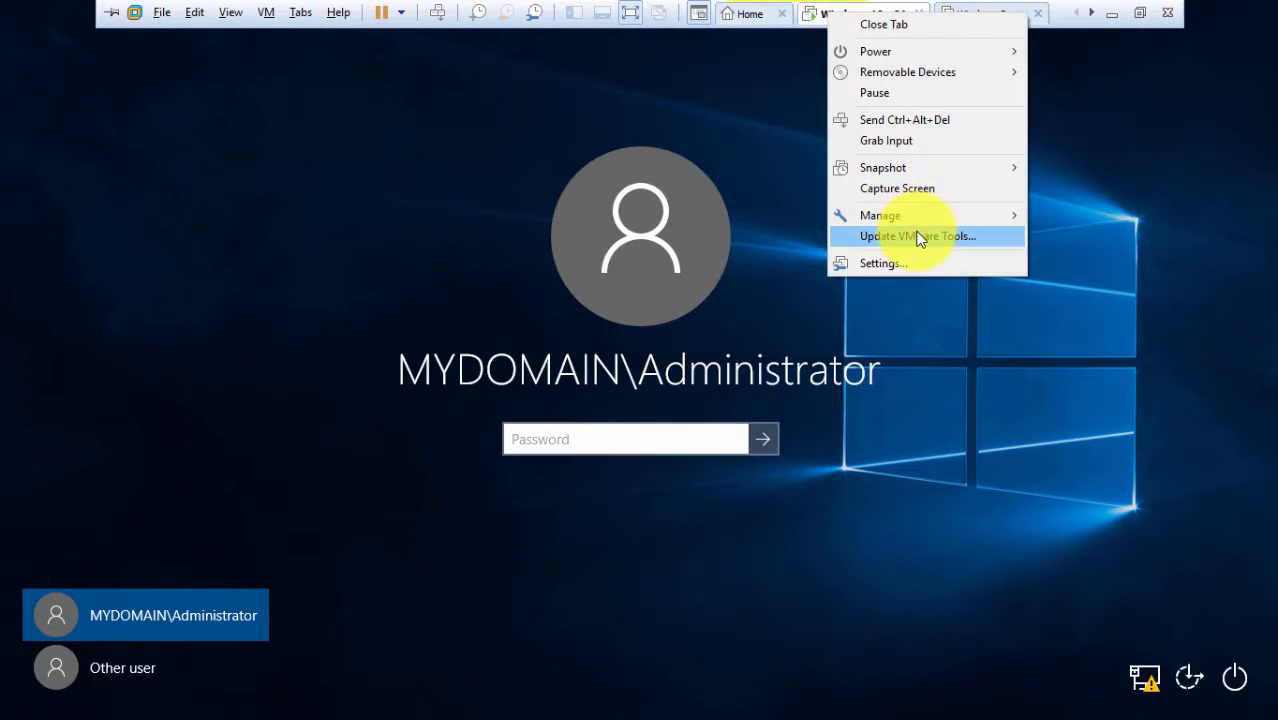
click(896, 263)
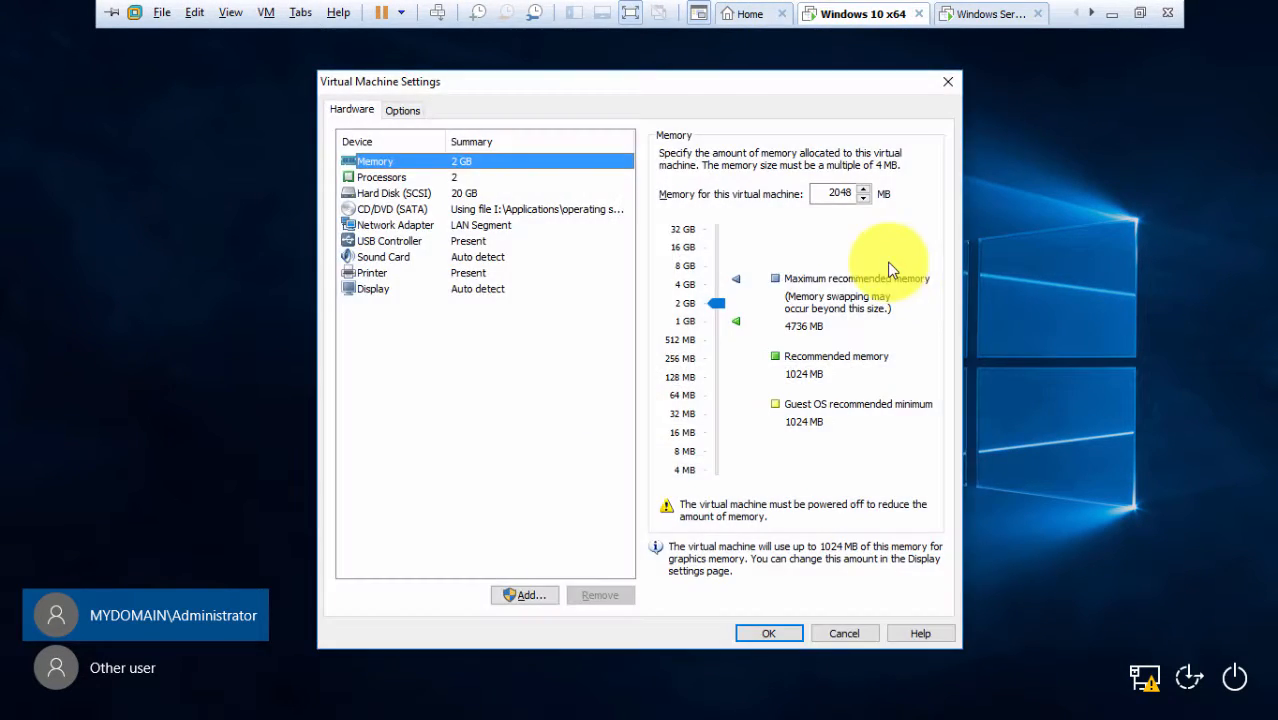
click(462, 226)
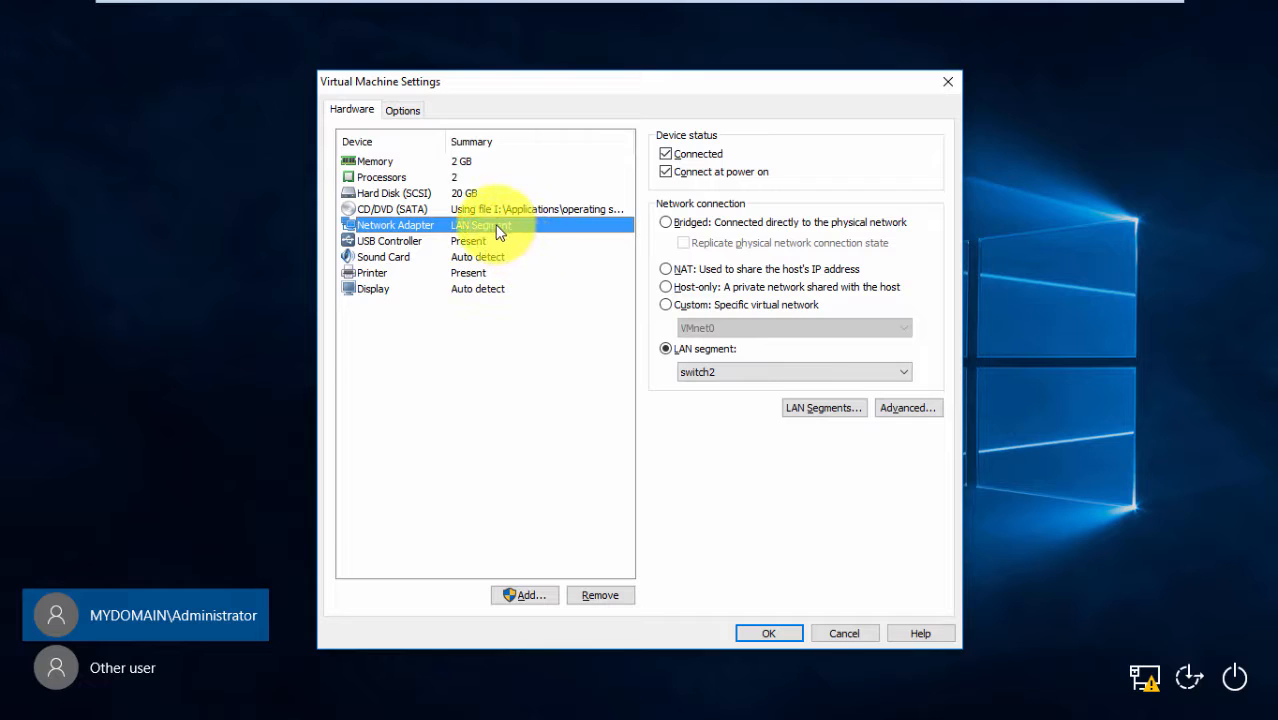
click(760, 634)
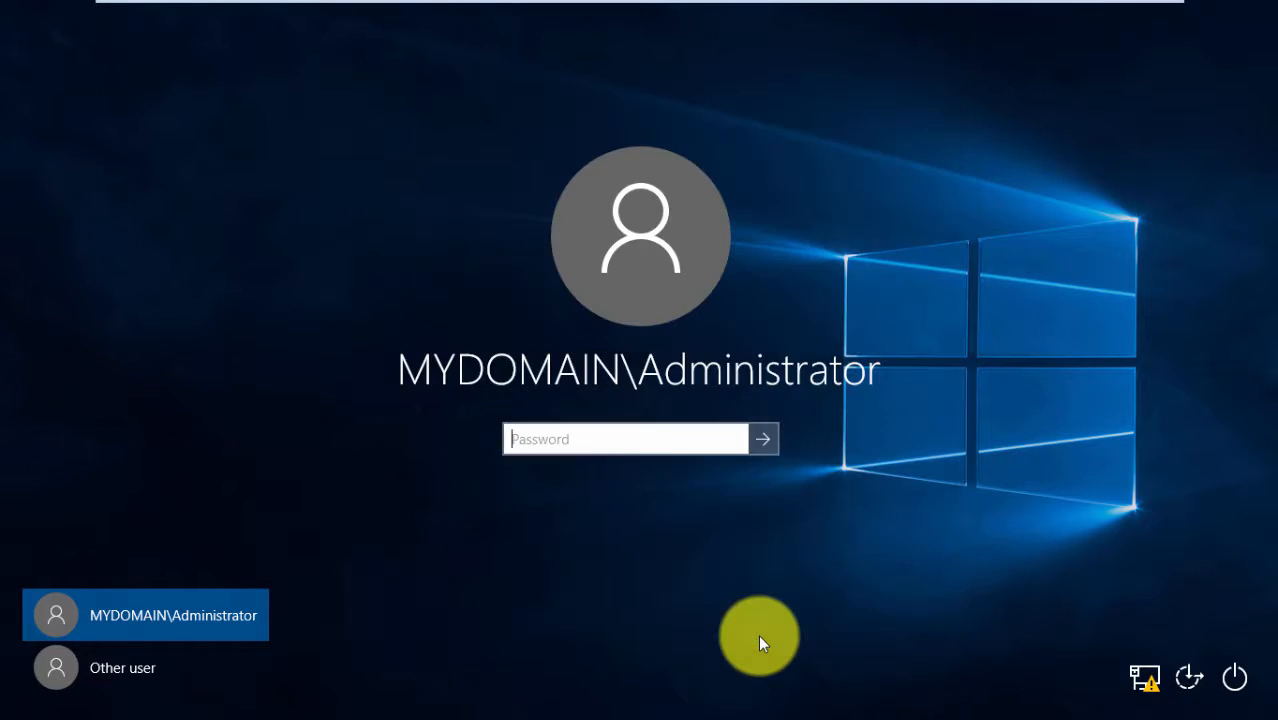
Sign in as Other user with the domain user's name and current password
click(72, 665)
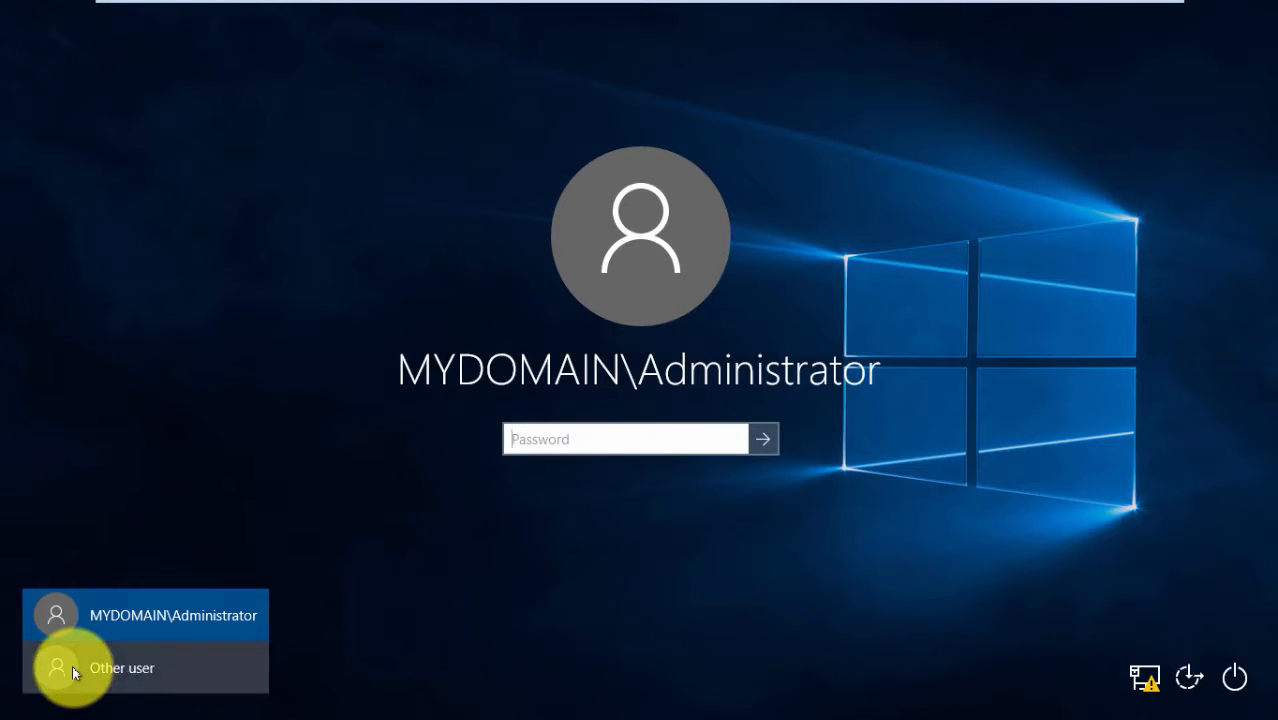
click(560, 425)
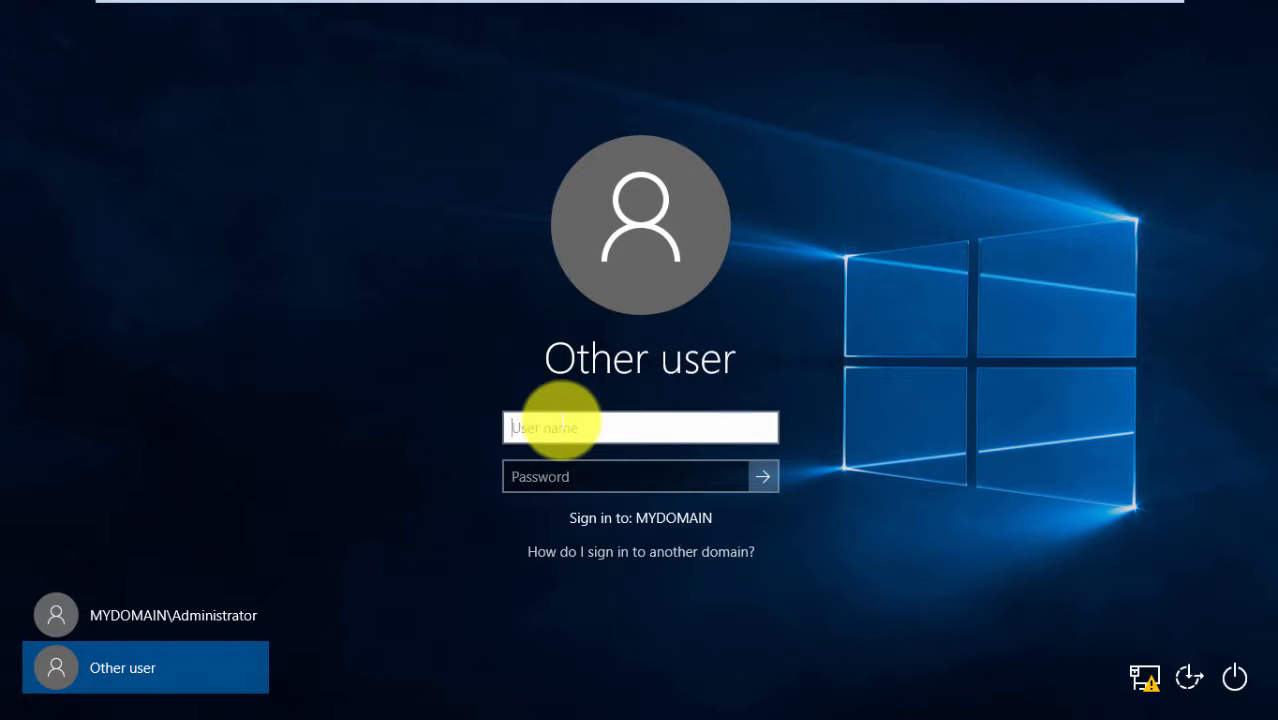
text(srijan)
click(578, 478)
text(••••••)
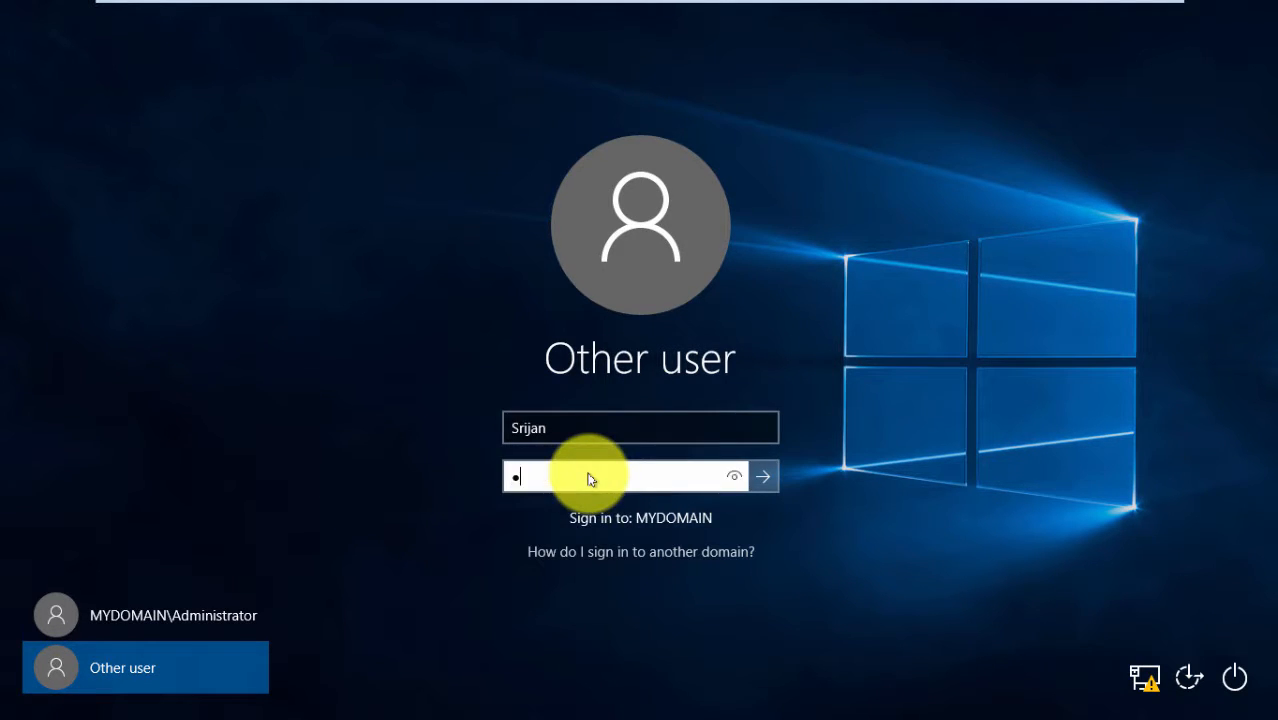
text(••••)
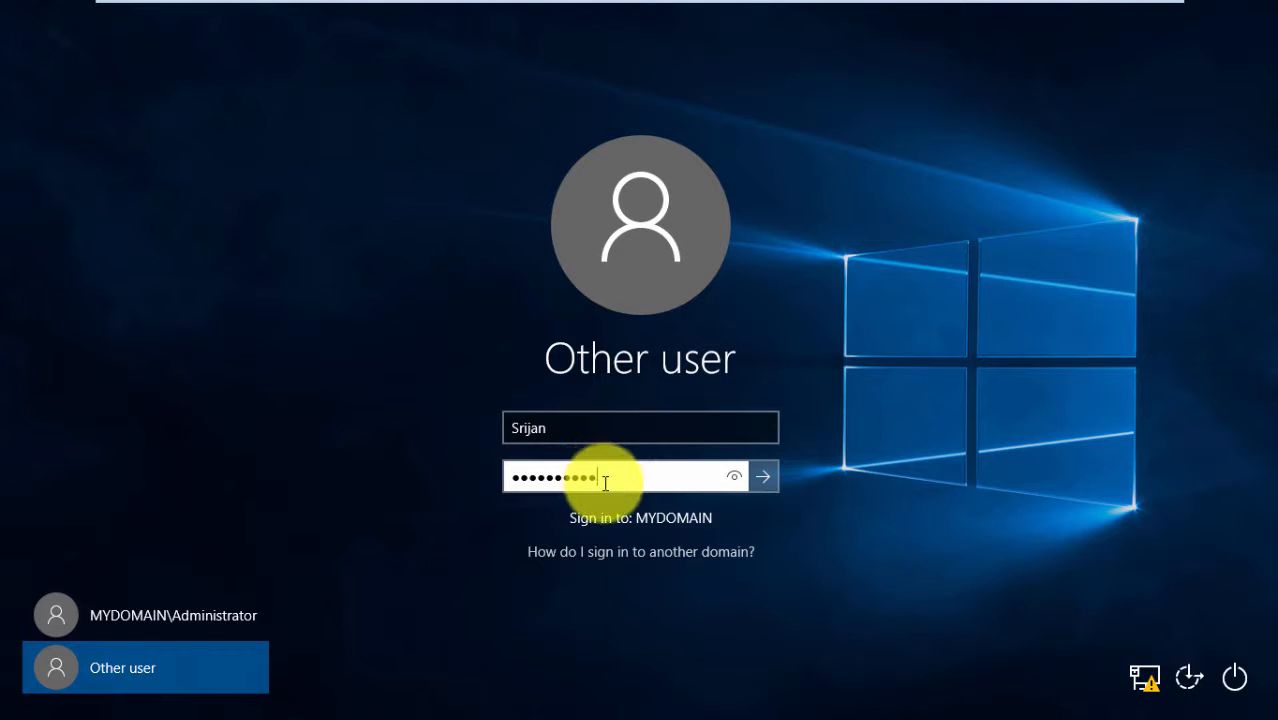
key(Return)
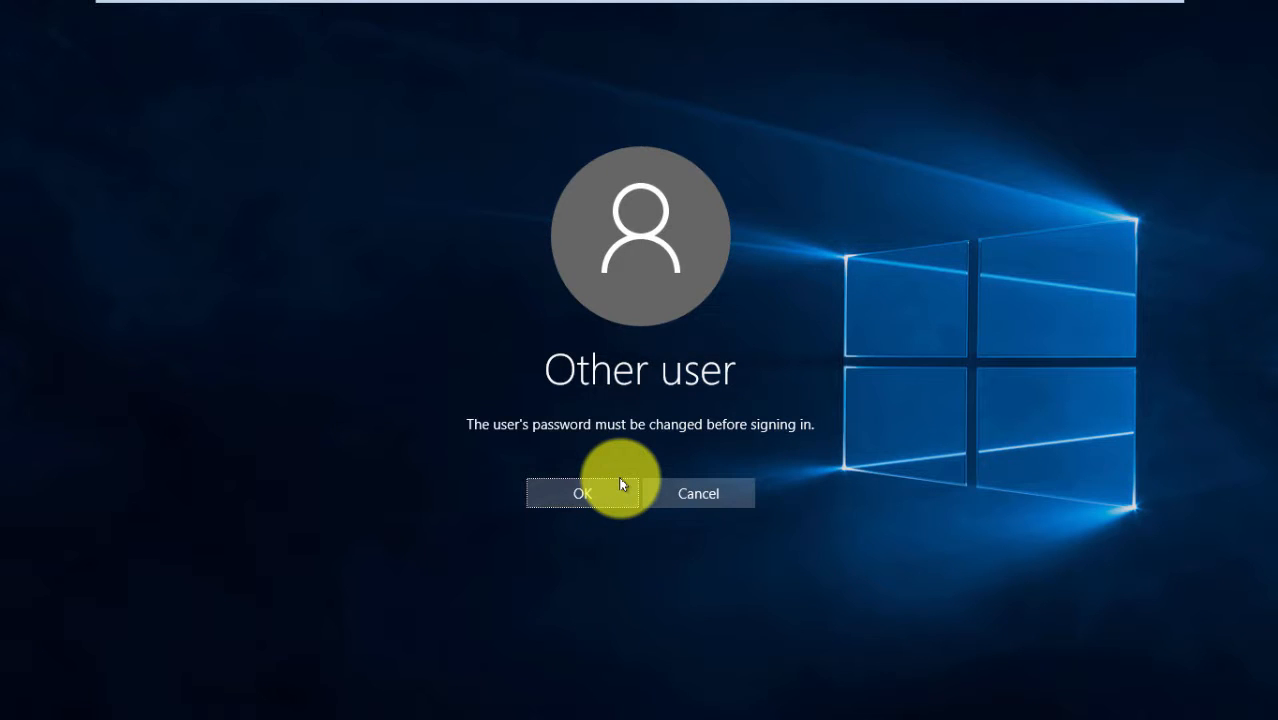
Enter and confirm a new password for the domain user, then acknowledge the change
click(621, 484)
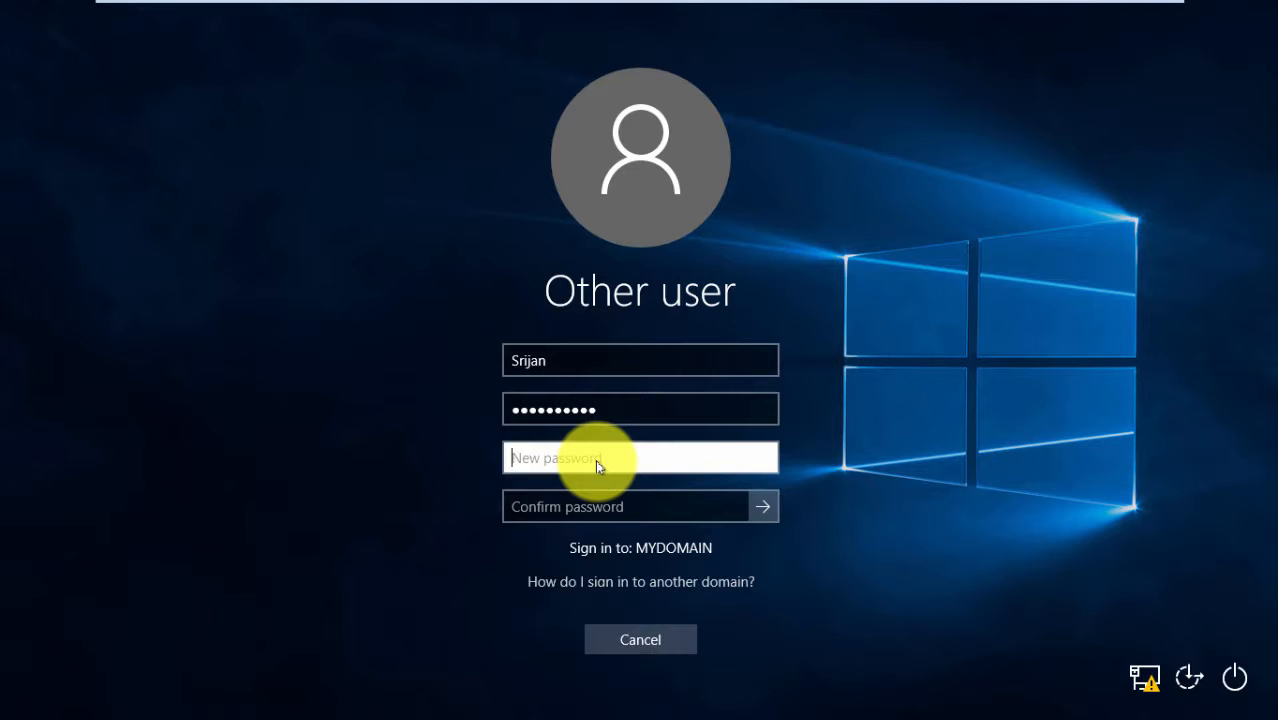
text(passwo)
click(594, 504)
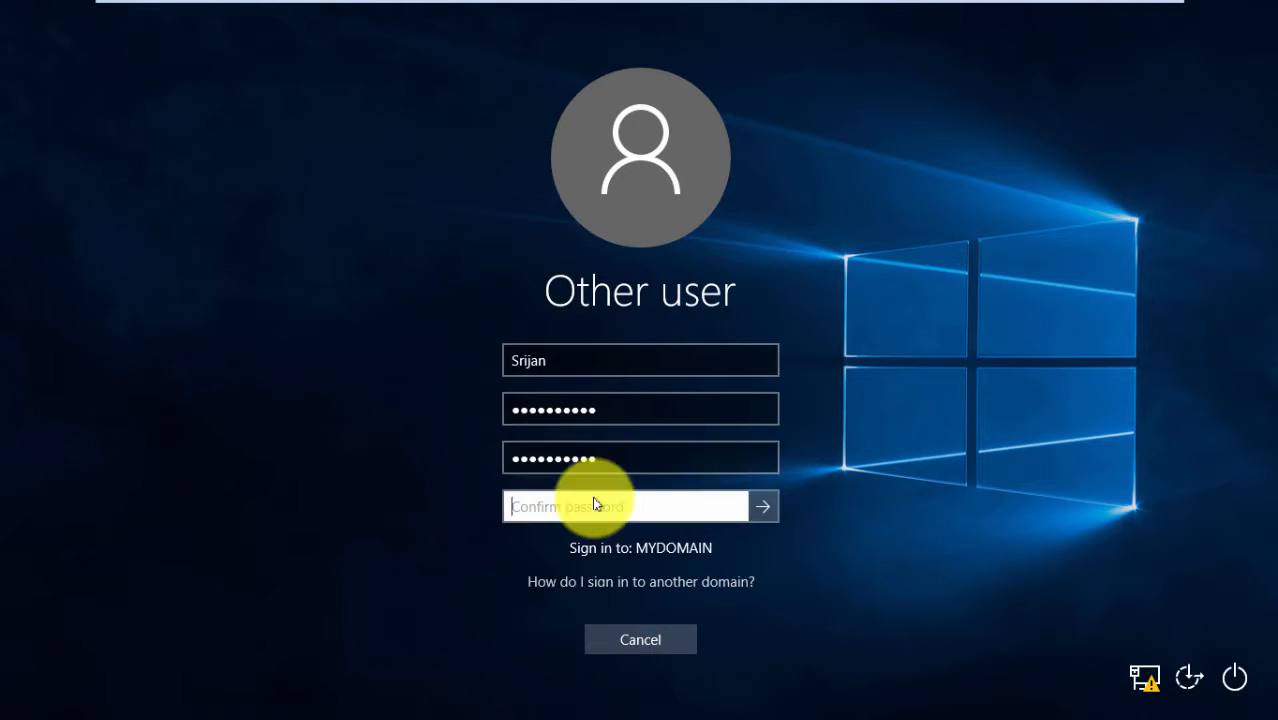
text(••••••••••)
key(Return)
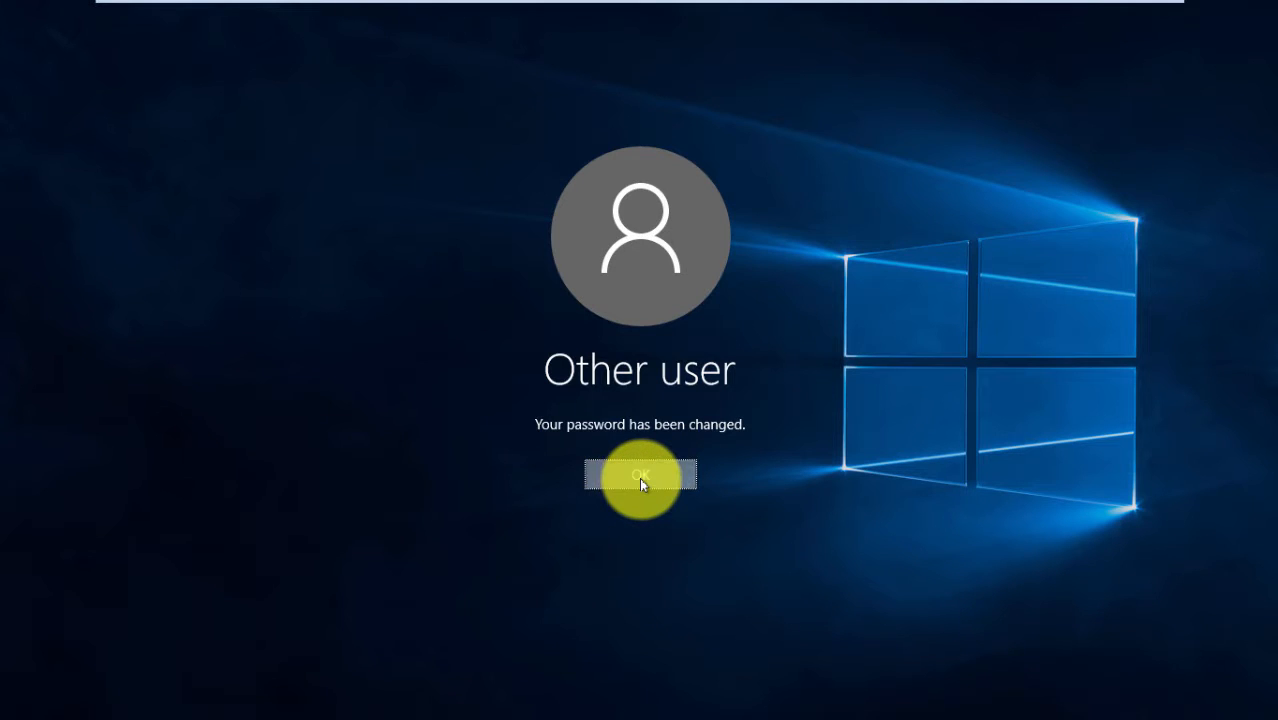
click(641, 484)
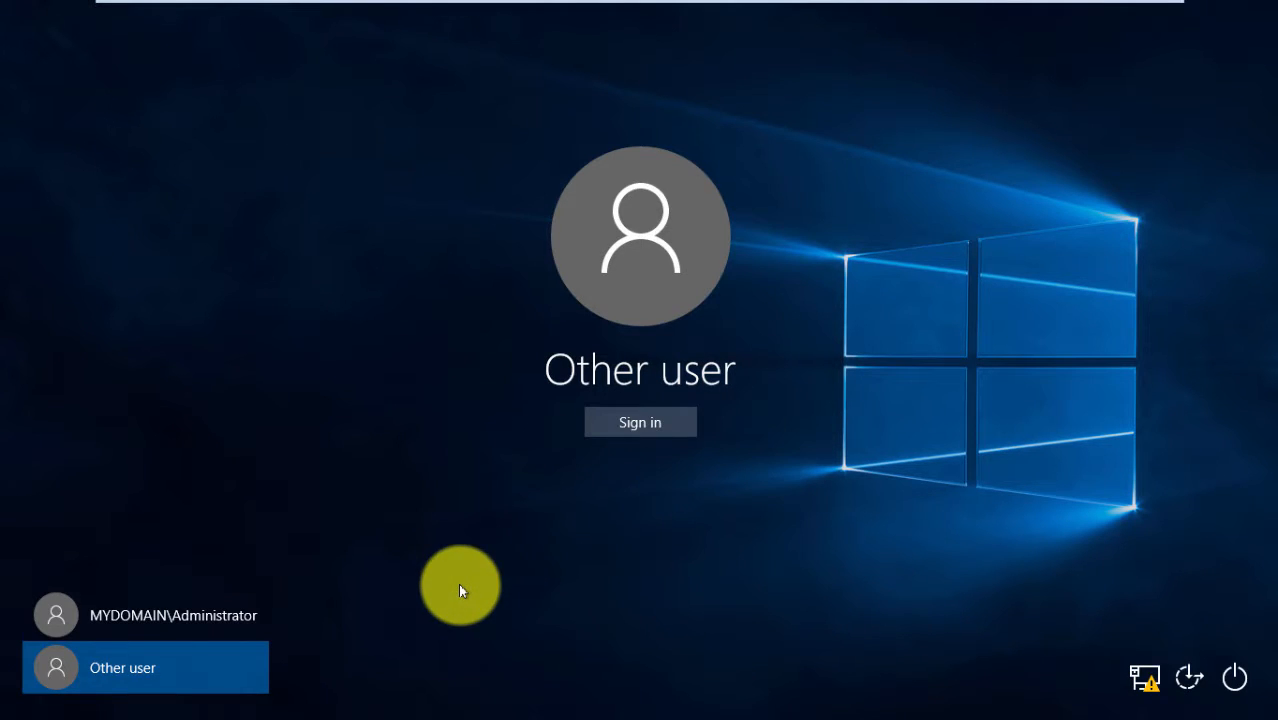
Sign in as the domain user, let the desktop load, then switch to the server VM
click(639, 422)
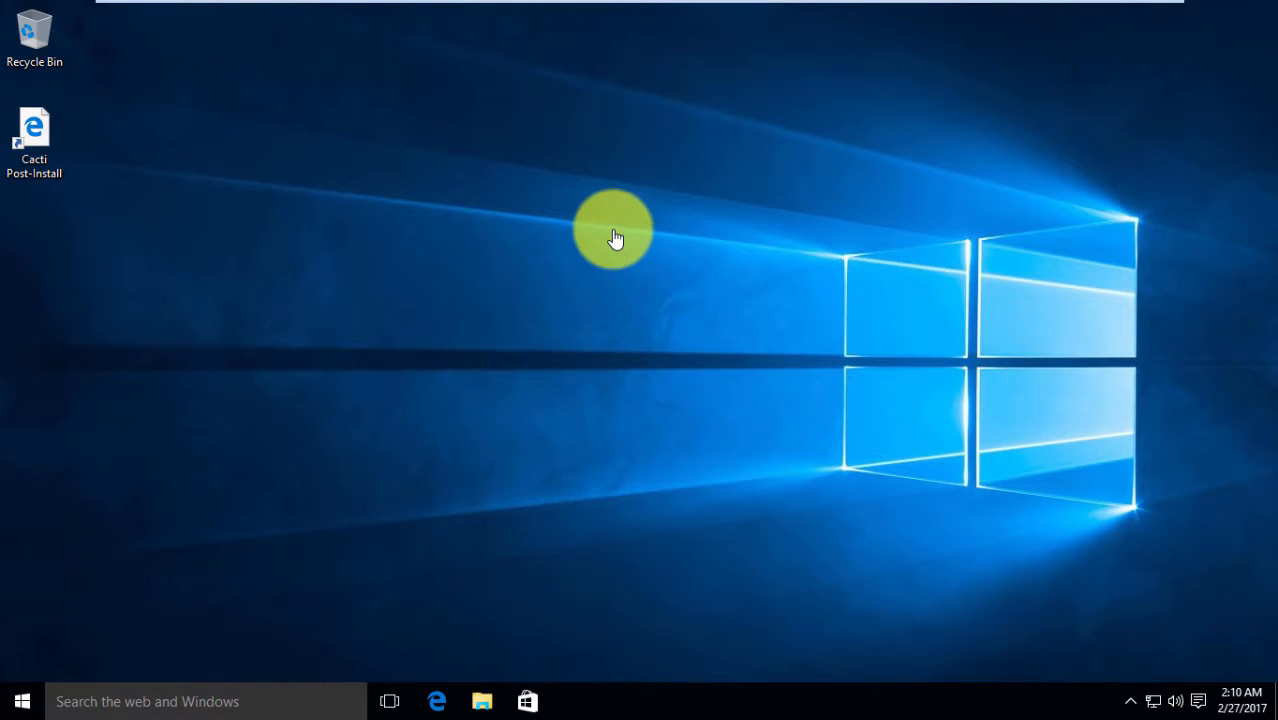
mouse_move(897, 1)
click(968, 16)
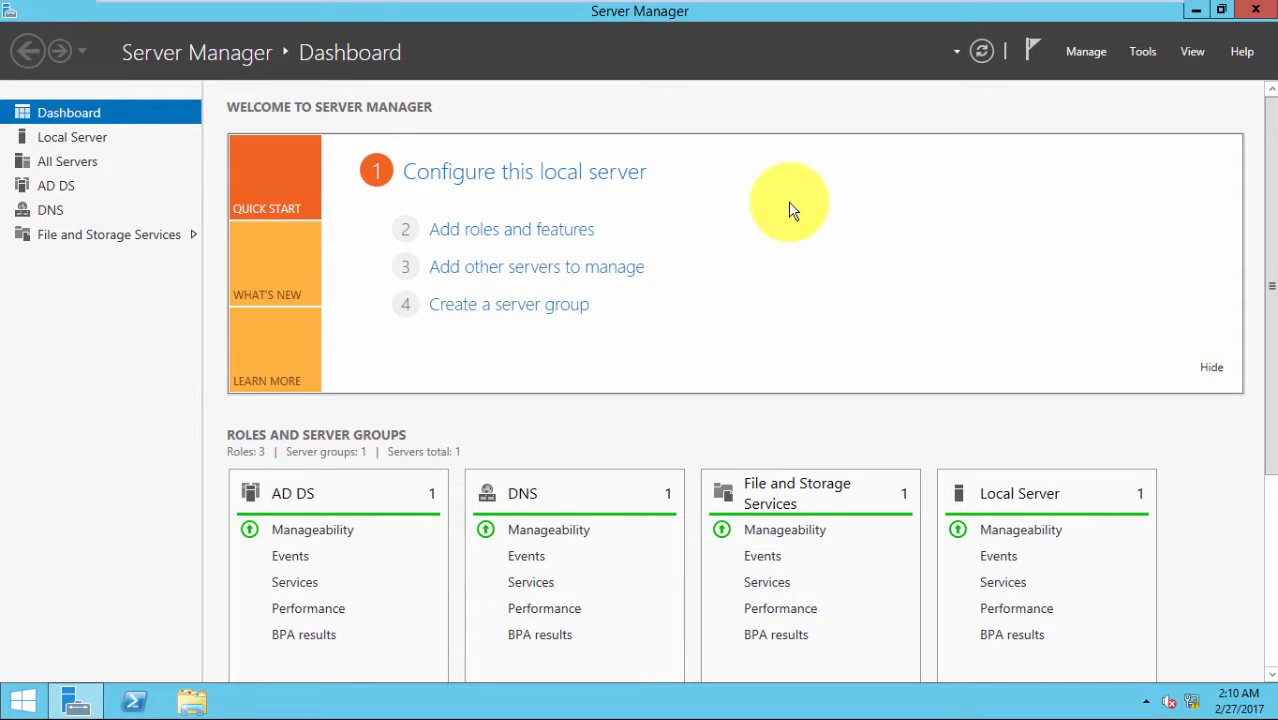
Launch Active Directory Users and Computers from Tools and right-click the domain user's account in Users
click(1143, 55)
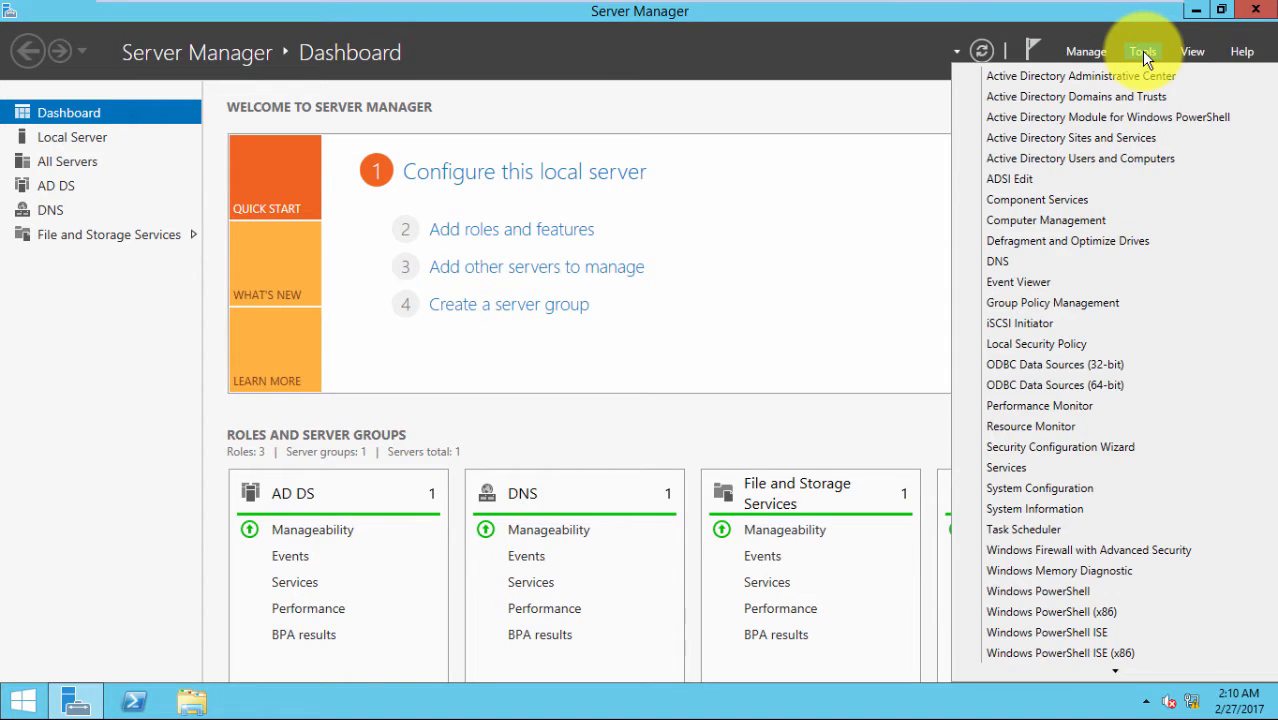
click(1073, 162)
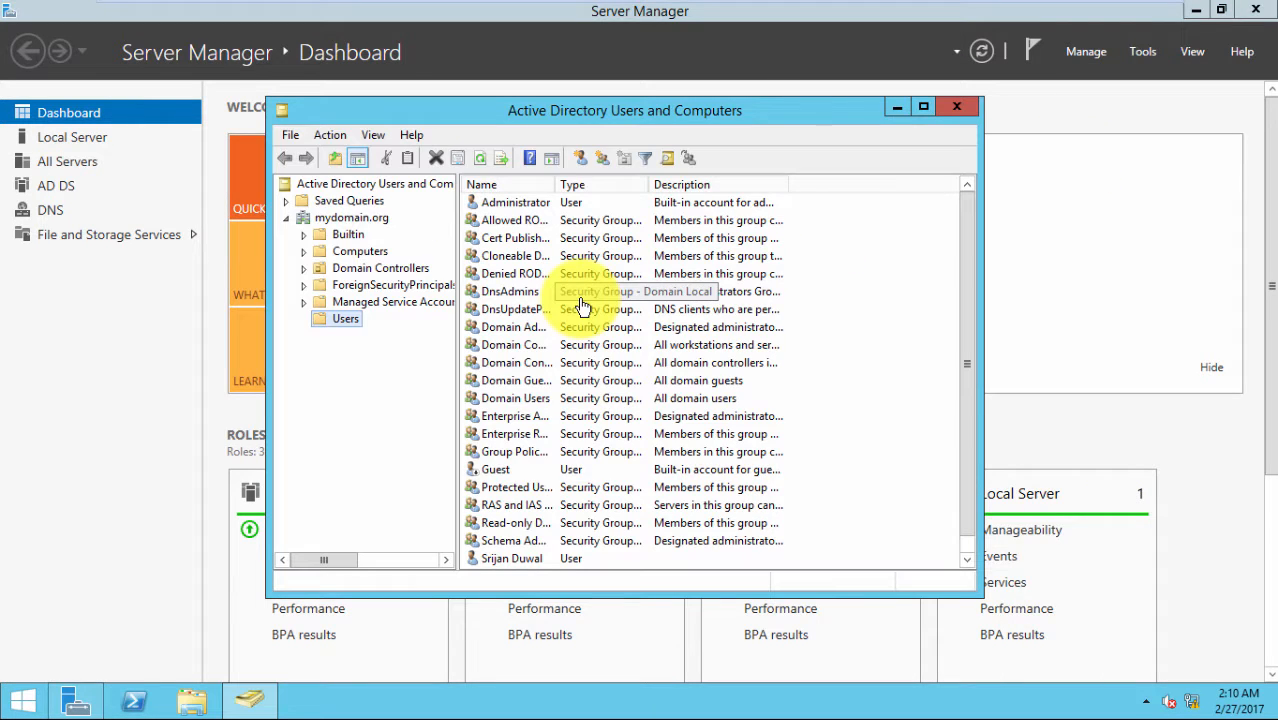
scroll(964, 408, down, 1)
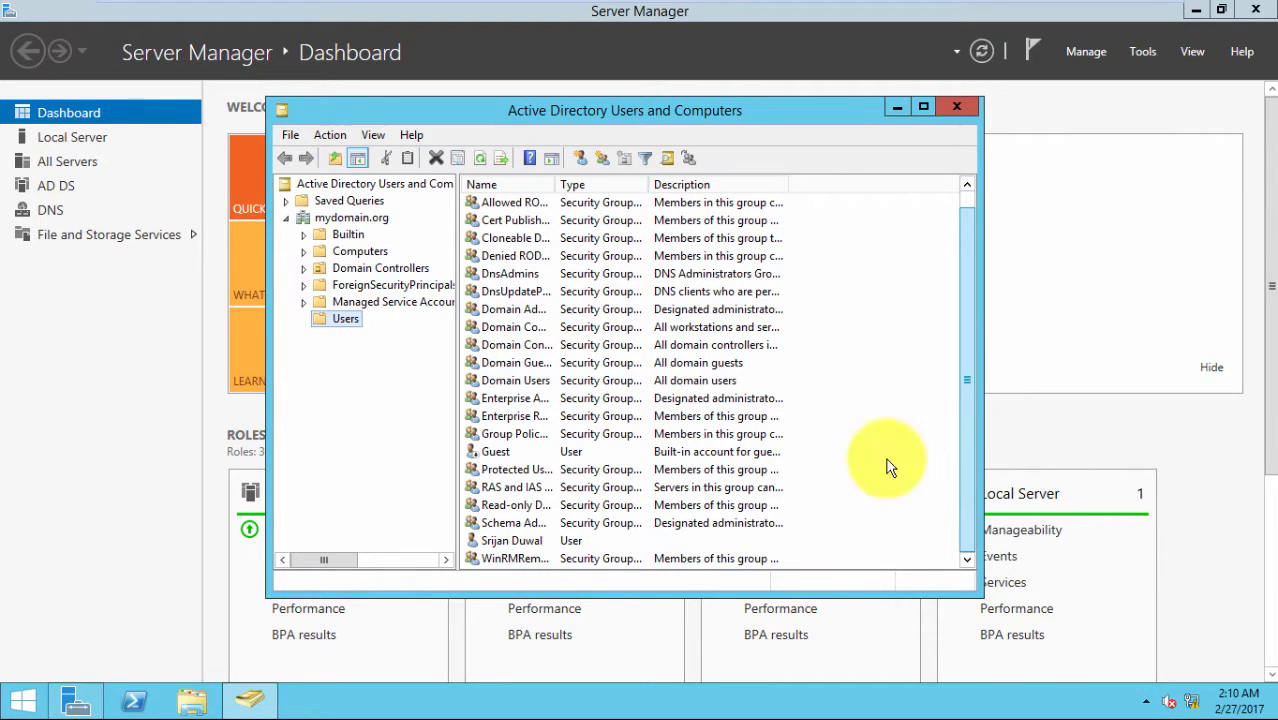
click(516, 541)
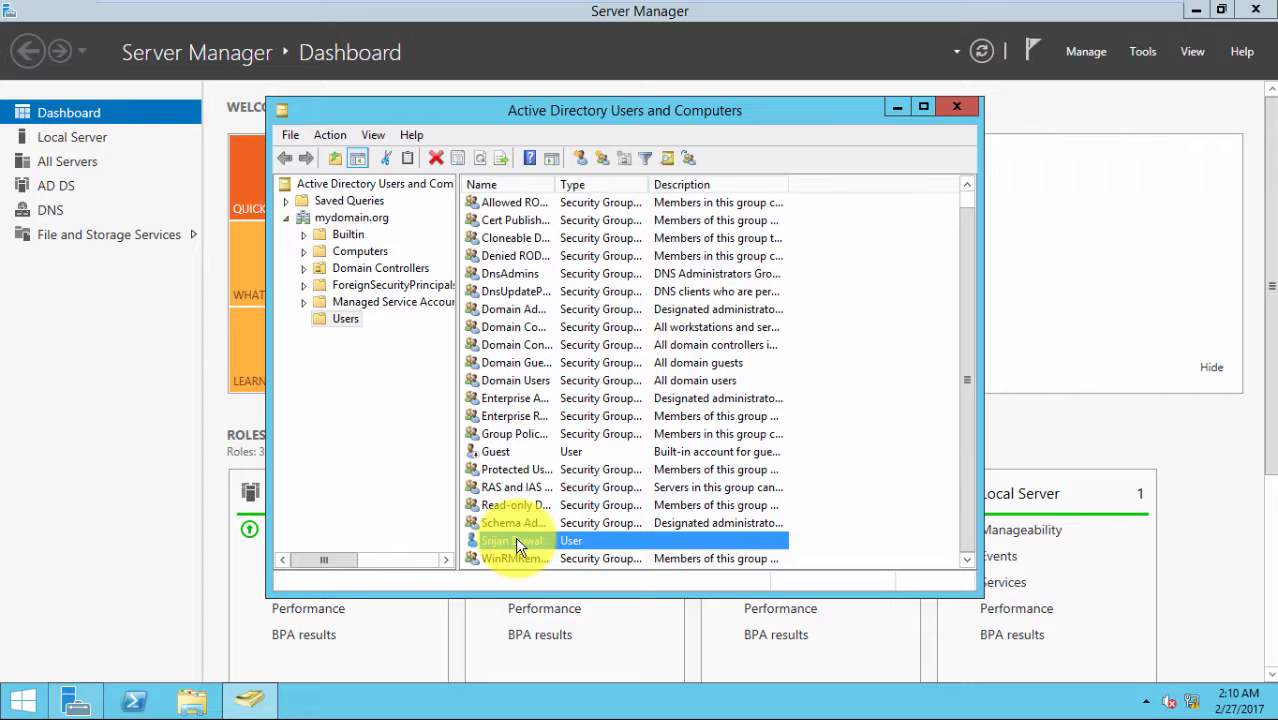
right_click(516, 543)
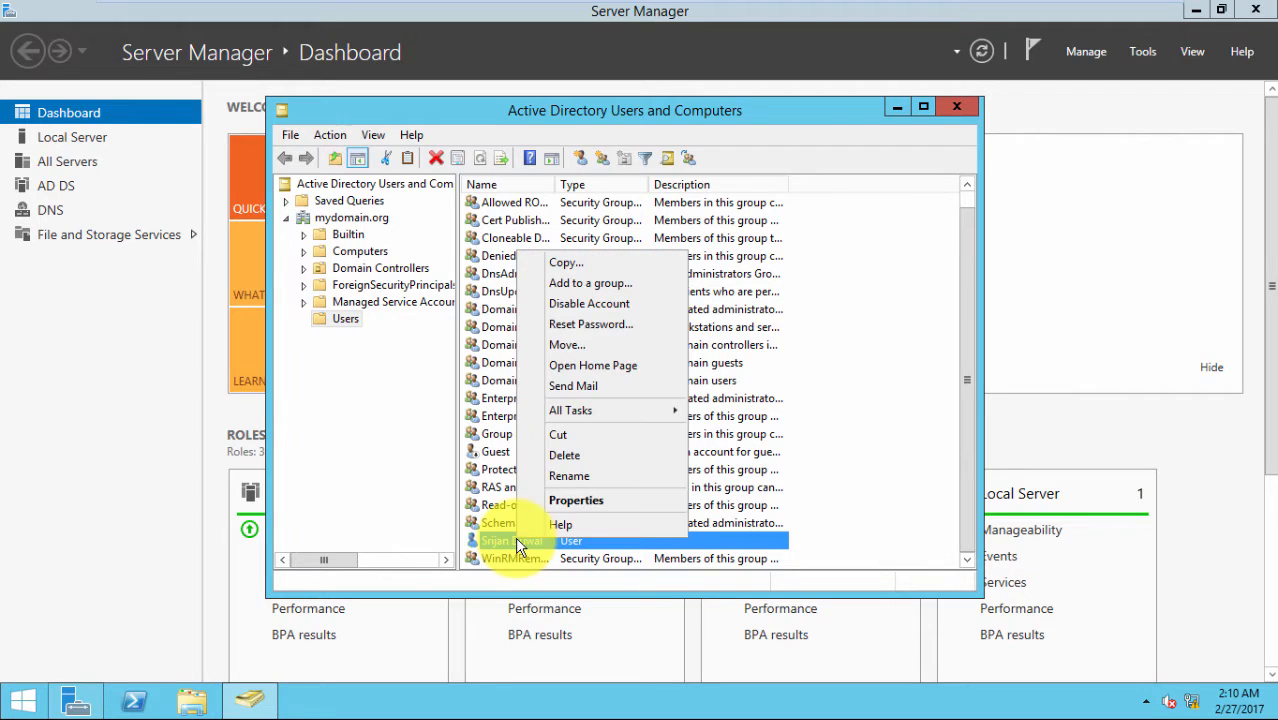
Open the user's Properties and look through the General, Address and Account tabs
click(596, 503)
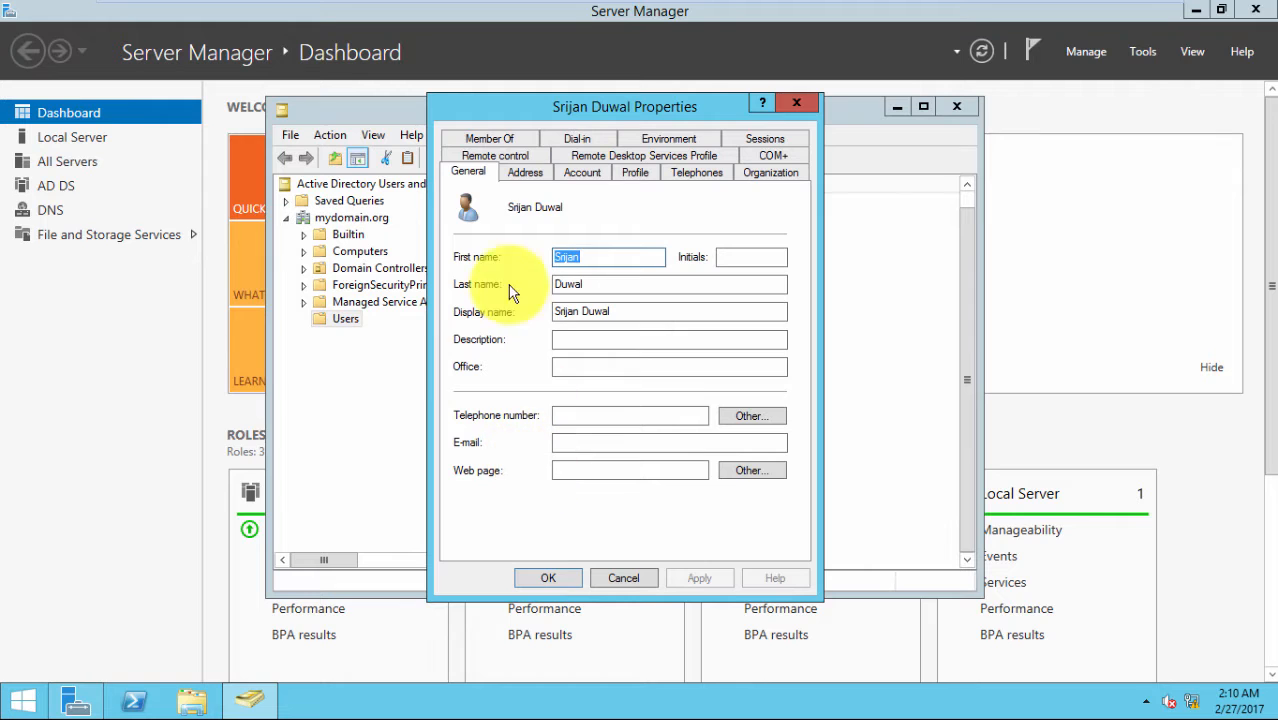
click(521, 175)
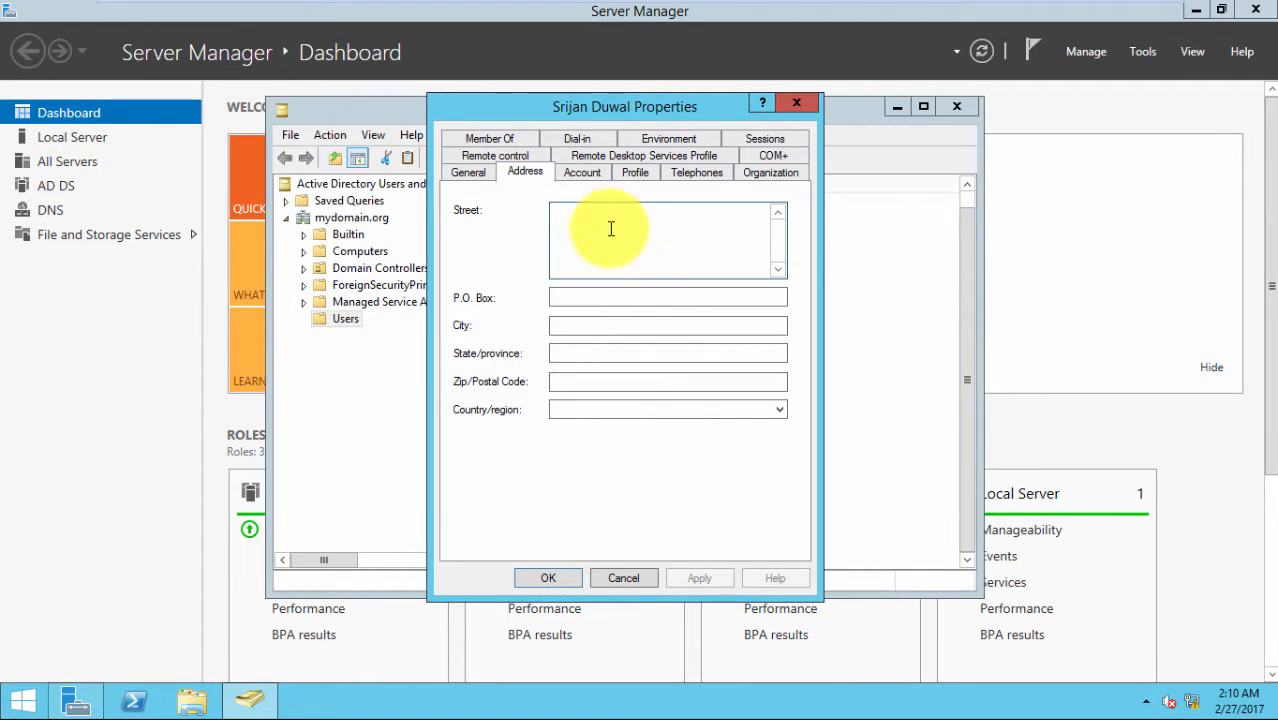
click(575, 172)
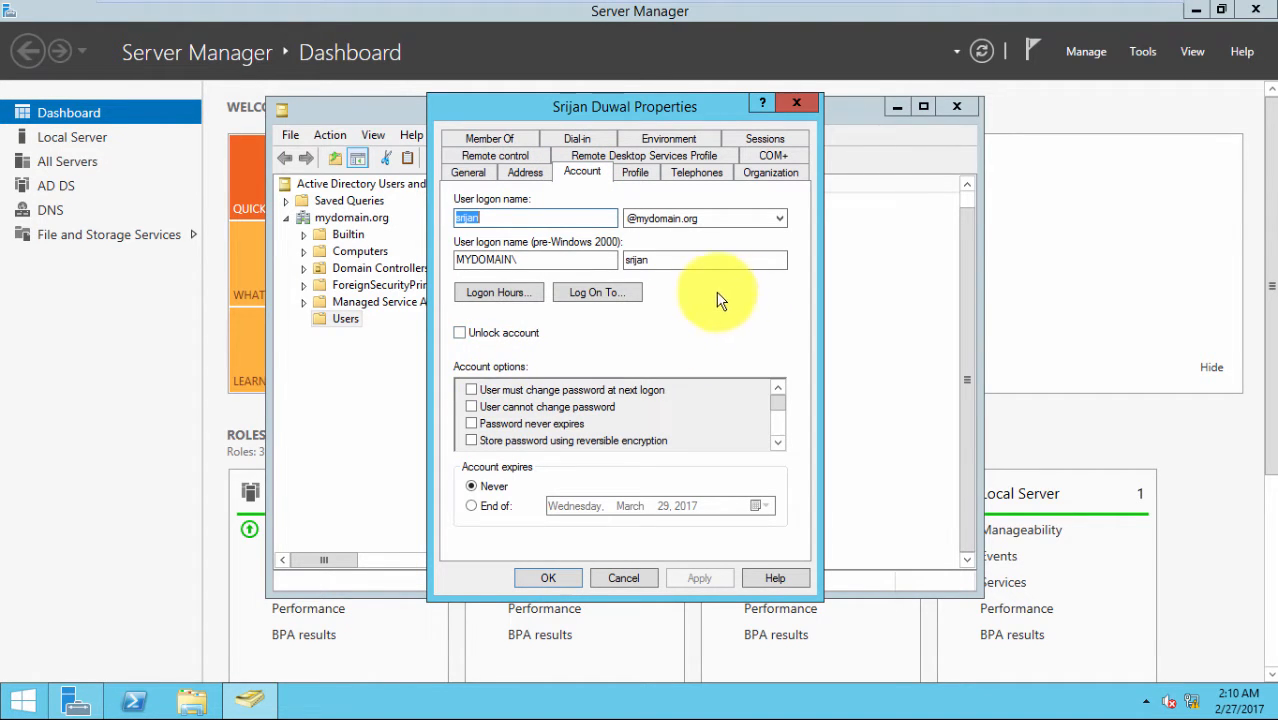
Scroll through the Account options list, with the account set never to expire
click(778, 442)
click(778, 442)
click(778, 442)
click(778, 442)
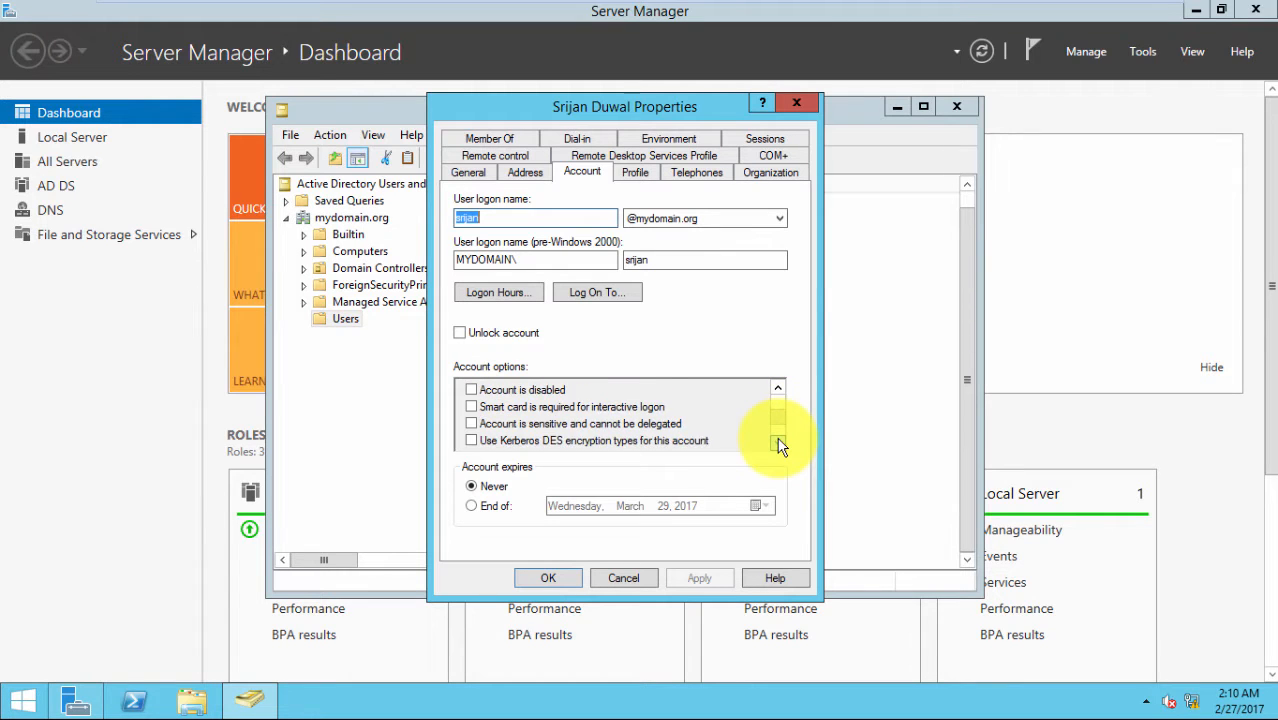
click(778, 442)
click(778, 442)
click(778, 442)
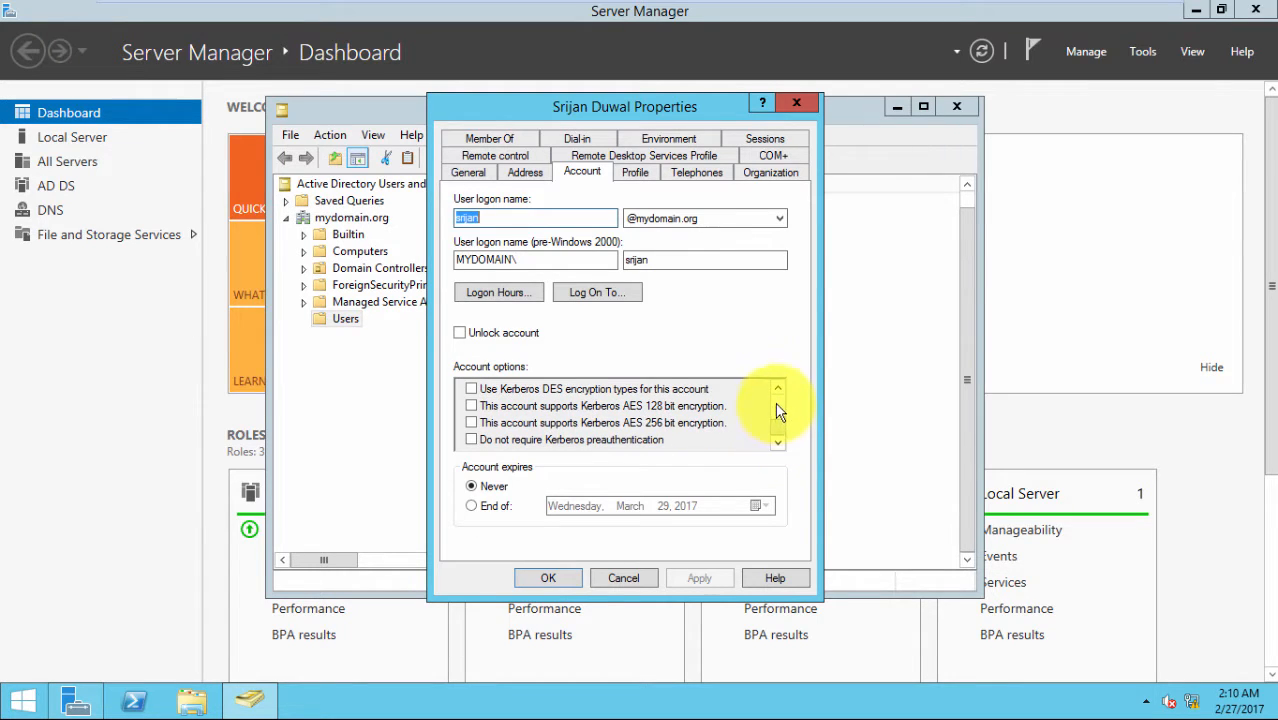
click(779, 390)
click(779, 390)
click(779, 390)
click(779, 390)
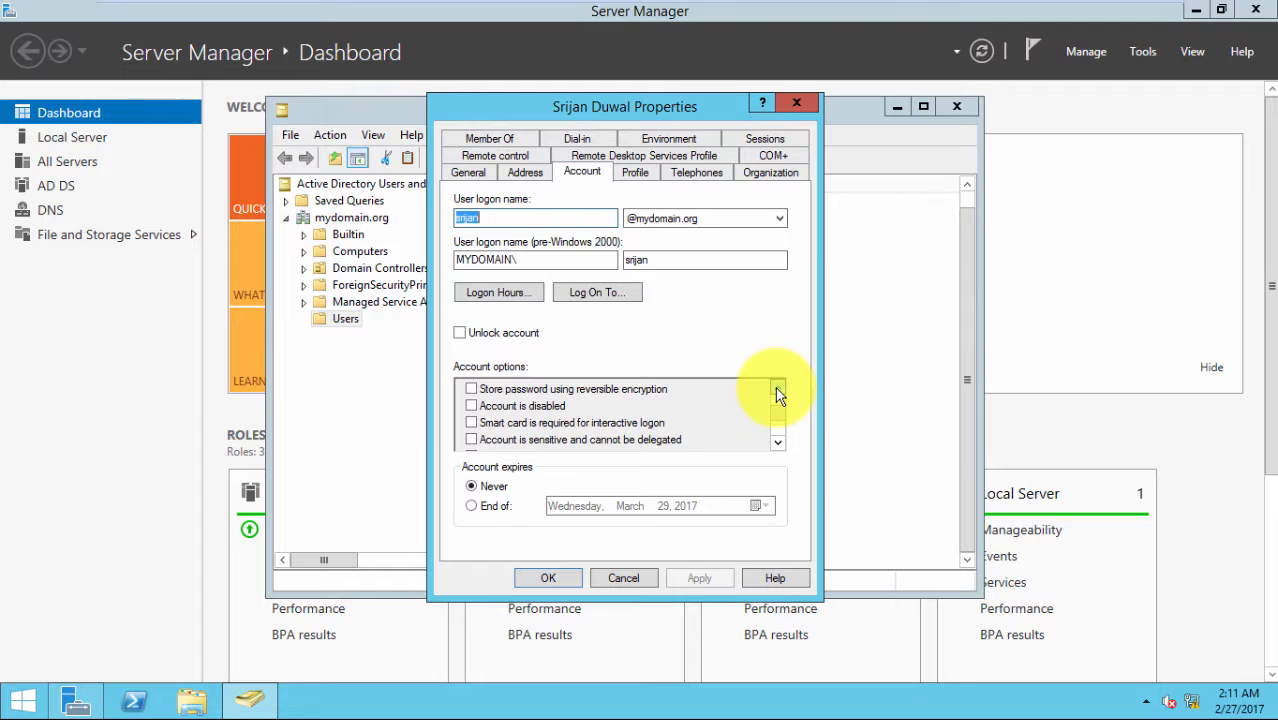
click(779, 390)
click(779, 390)
click(779, 390)
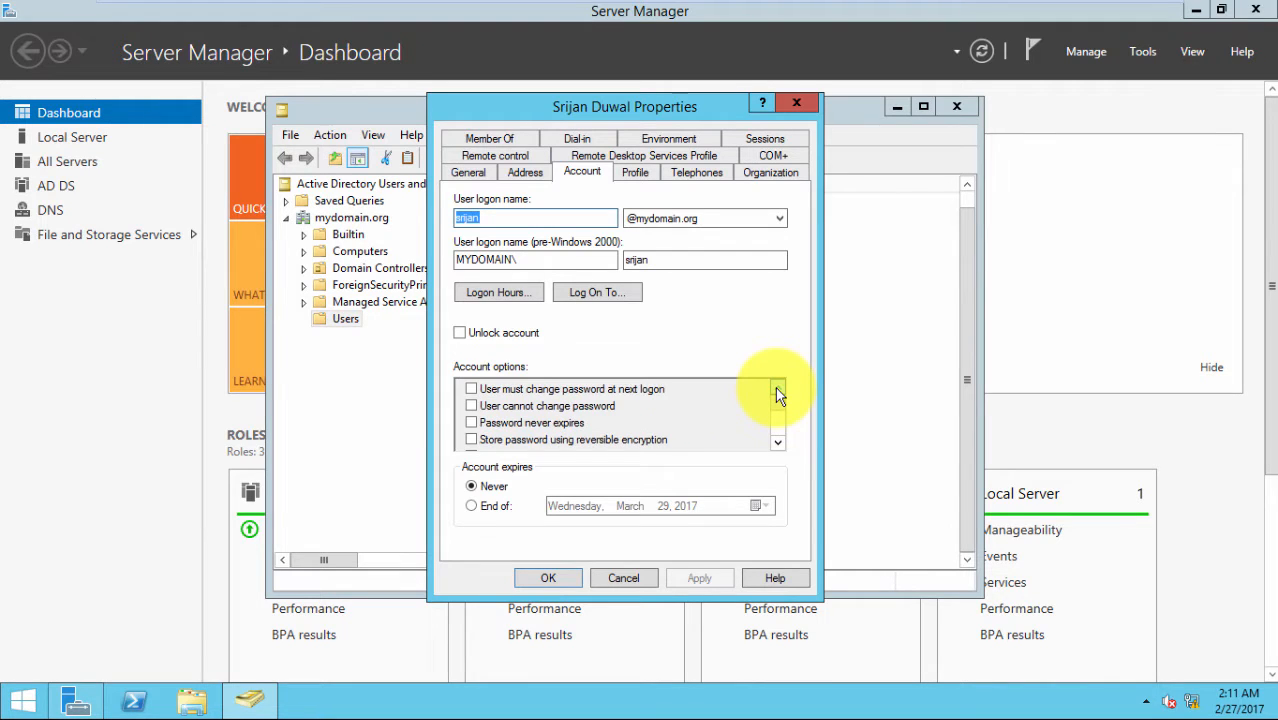
click(779, 390)
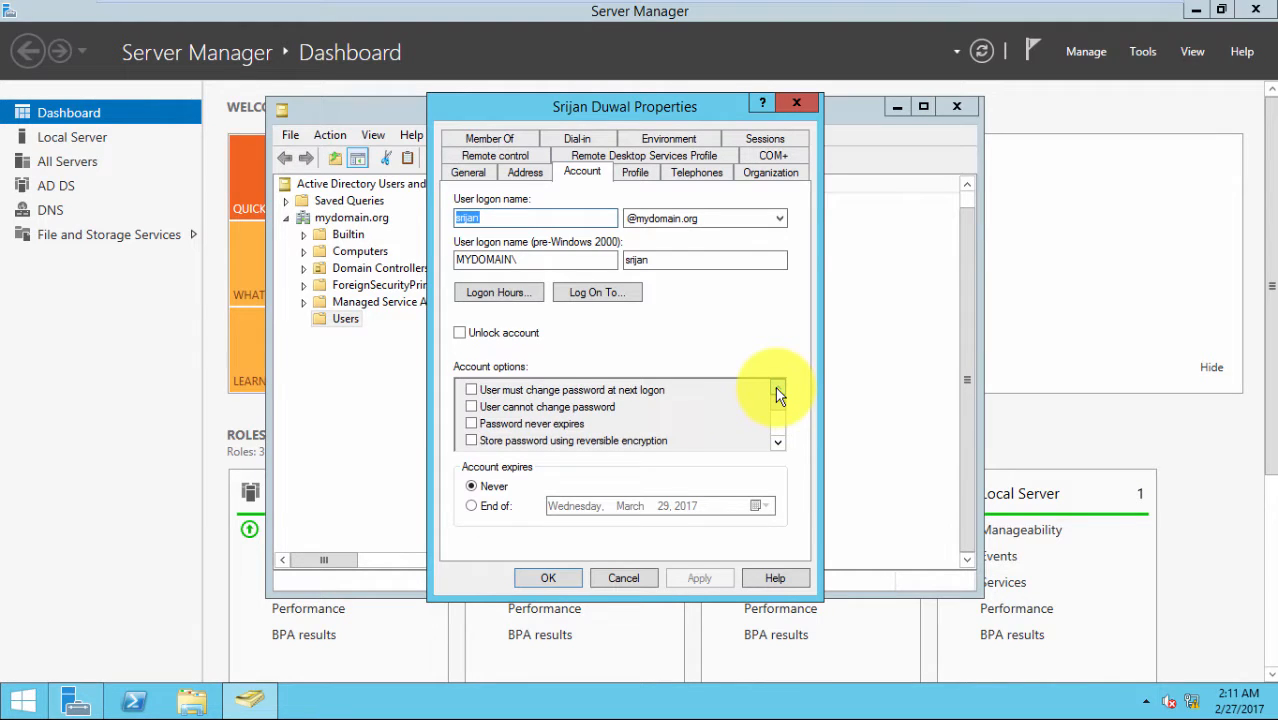
scroll(779, 395, down, 3)
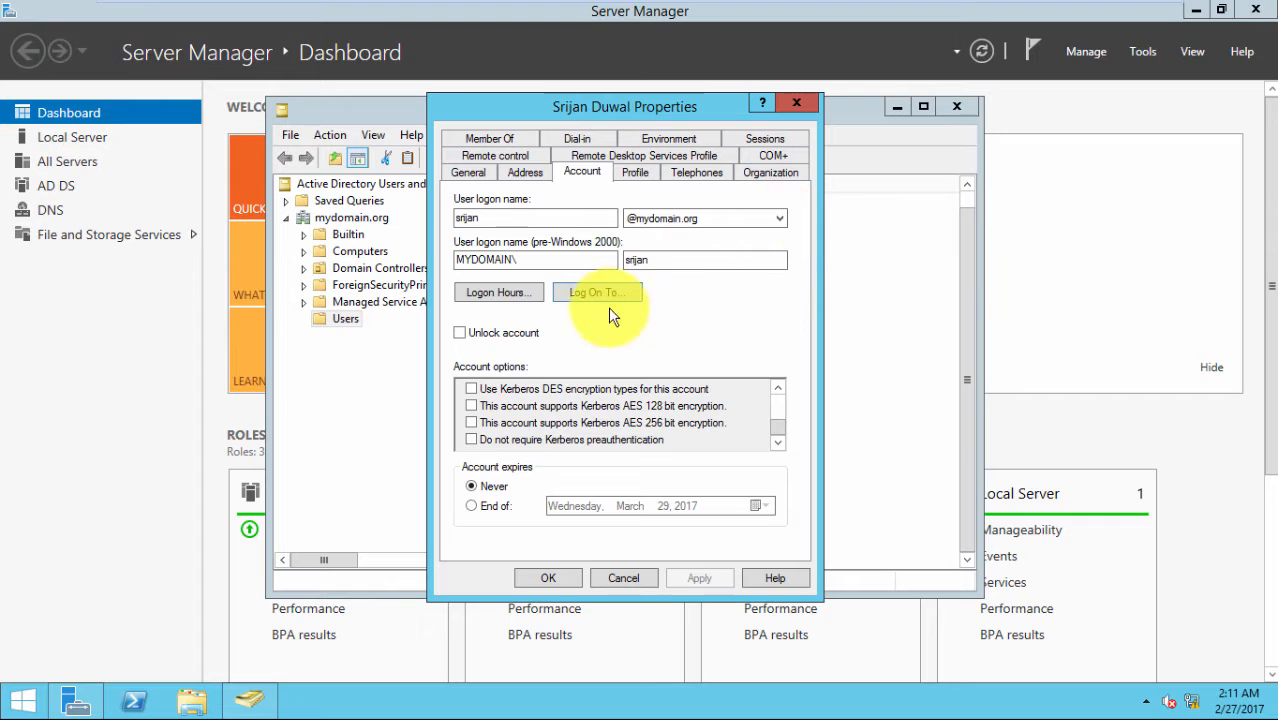
Open the Logon Hours grid and toggle whole-week Logon Denied and Logon Permitted
click(494, 292)
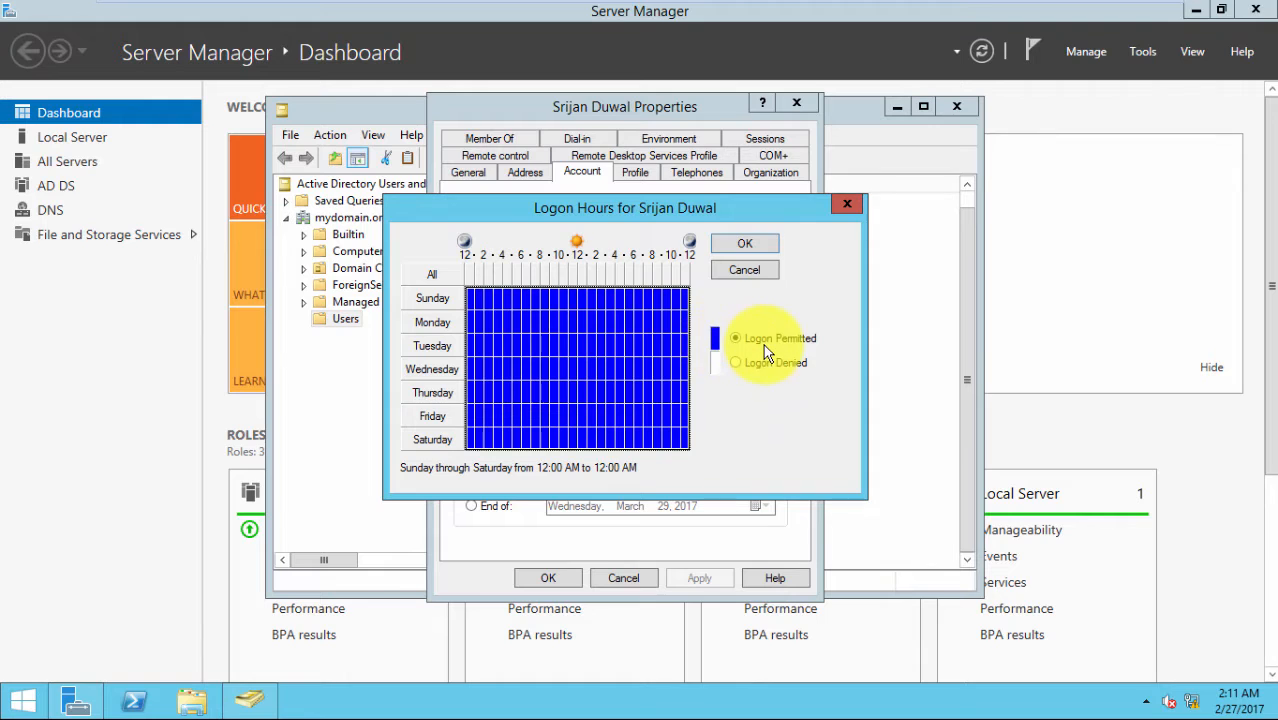
click(737, 364)
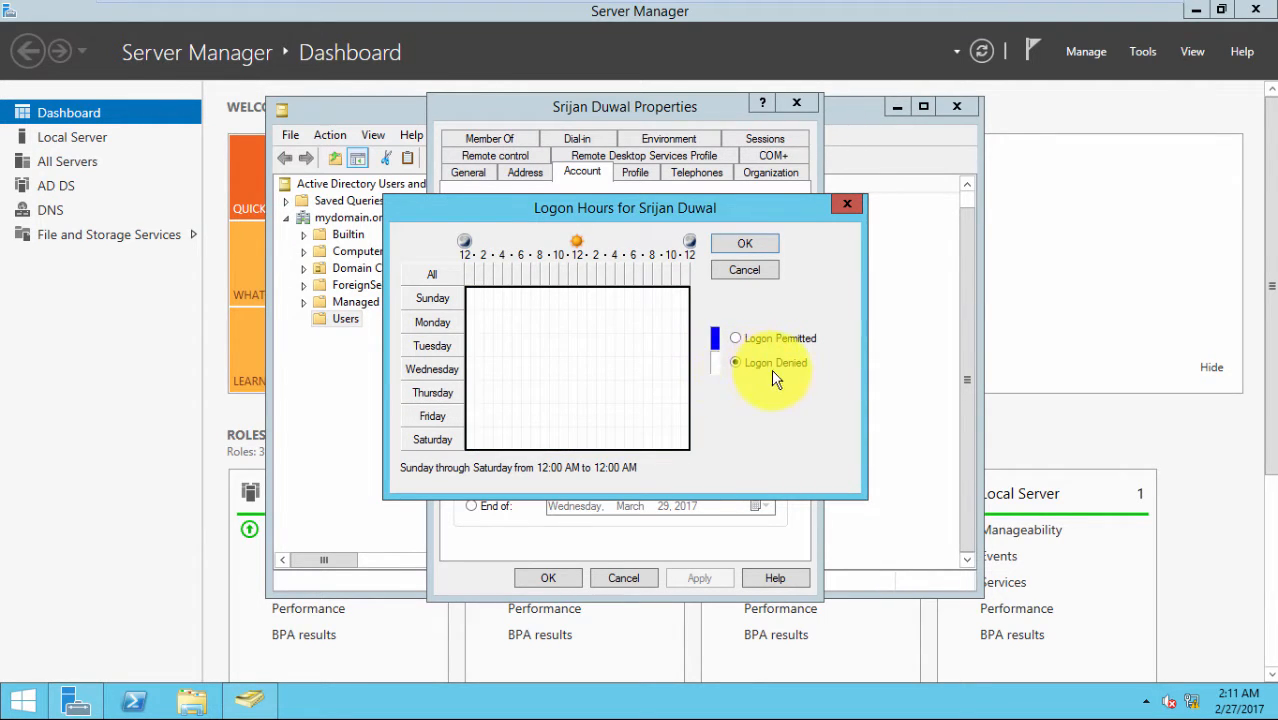
click(737, 338)
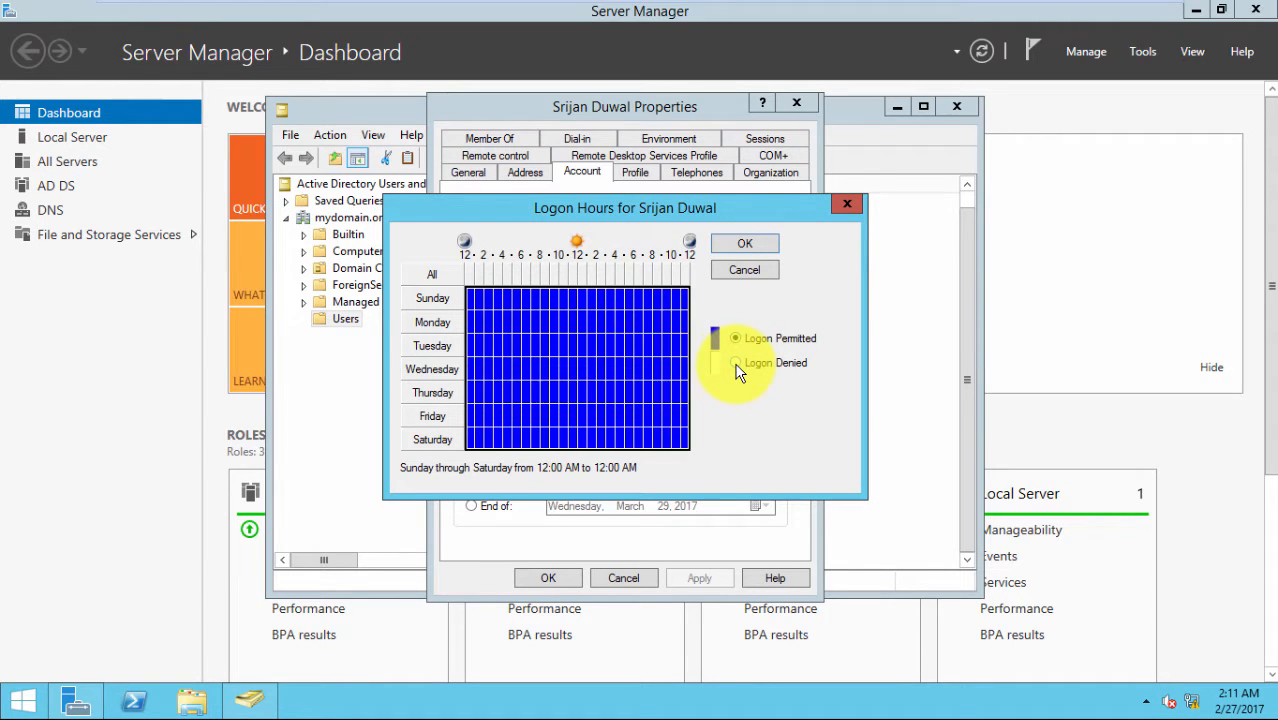
click(736, 364)
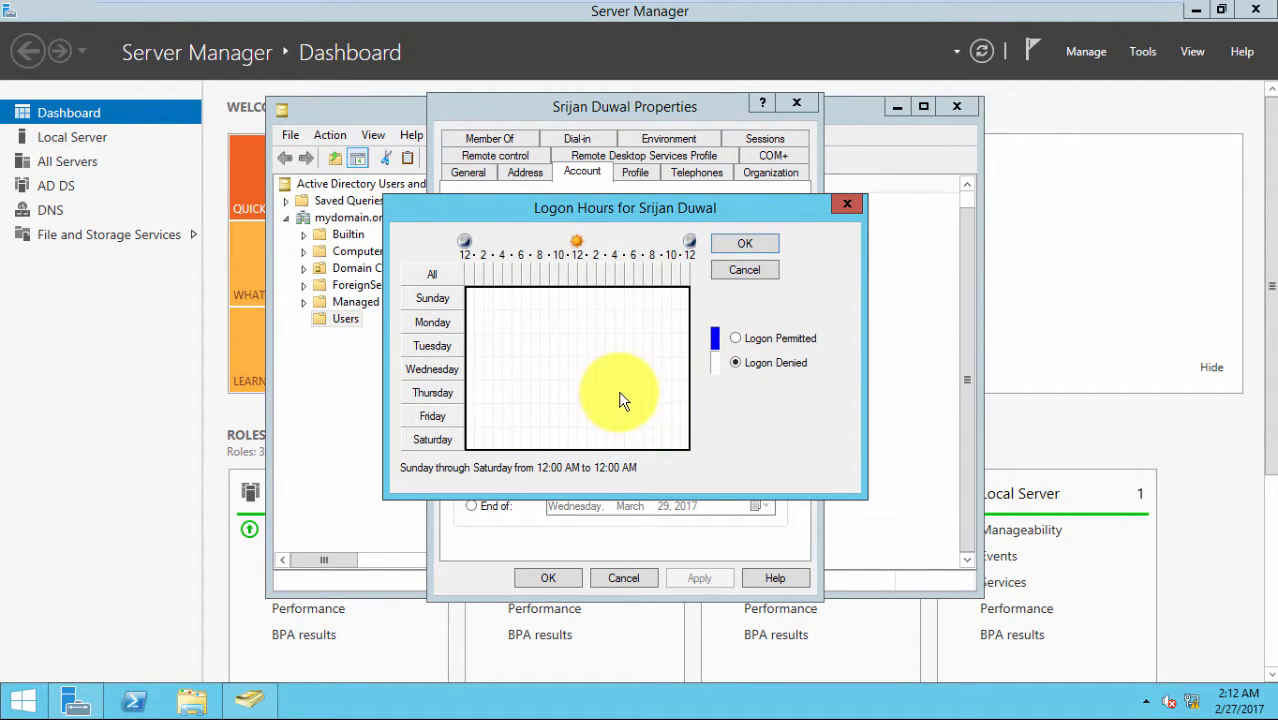
click(736, 339)
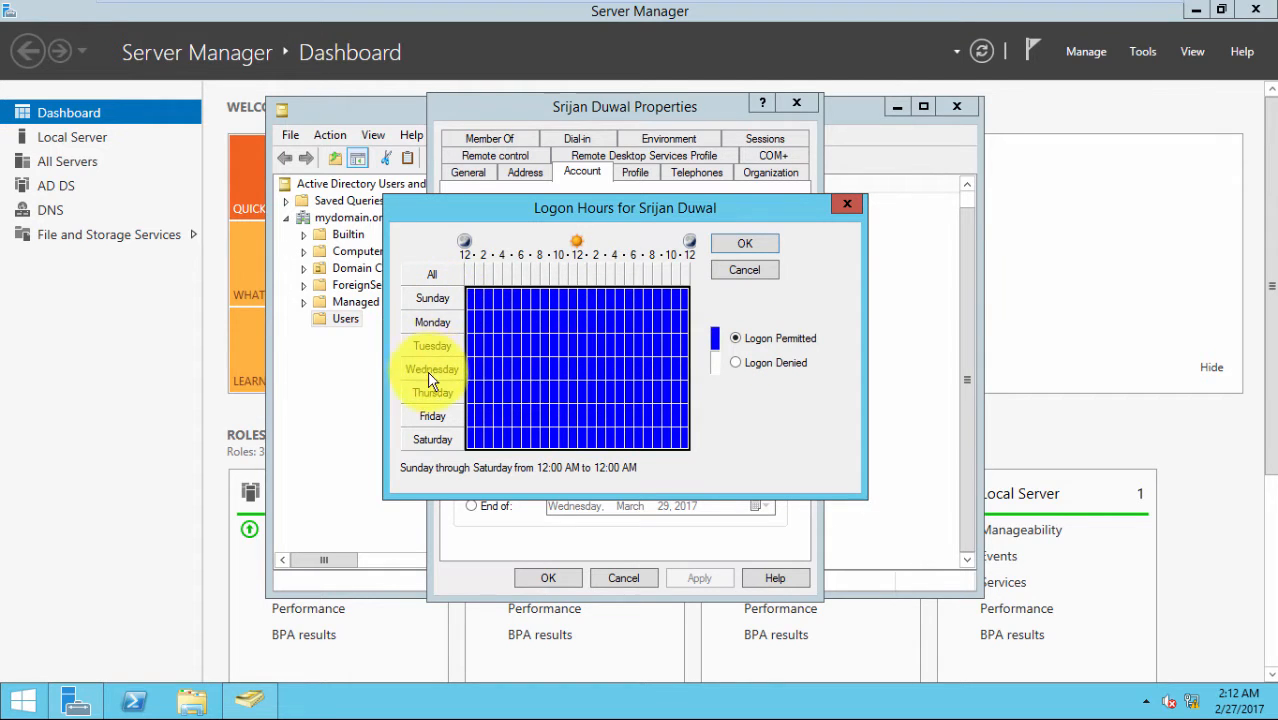
Deny Sunday, then select all and permit logon around the clock Sunday through Saturday
drag(469, 294, 682, 302)
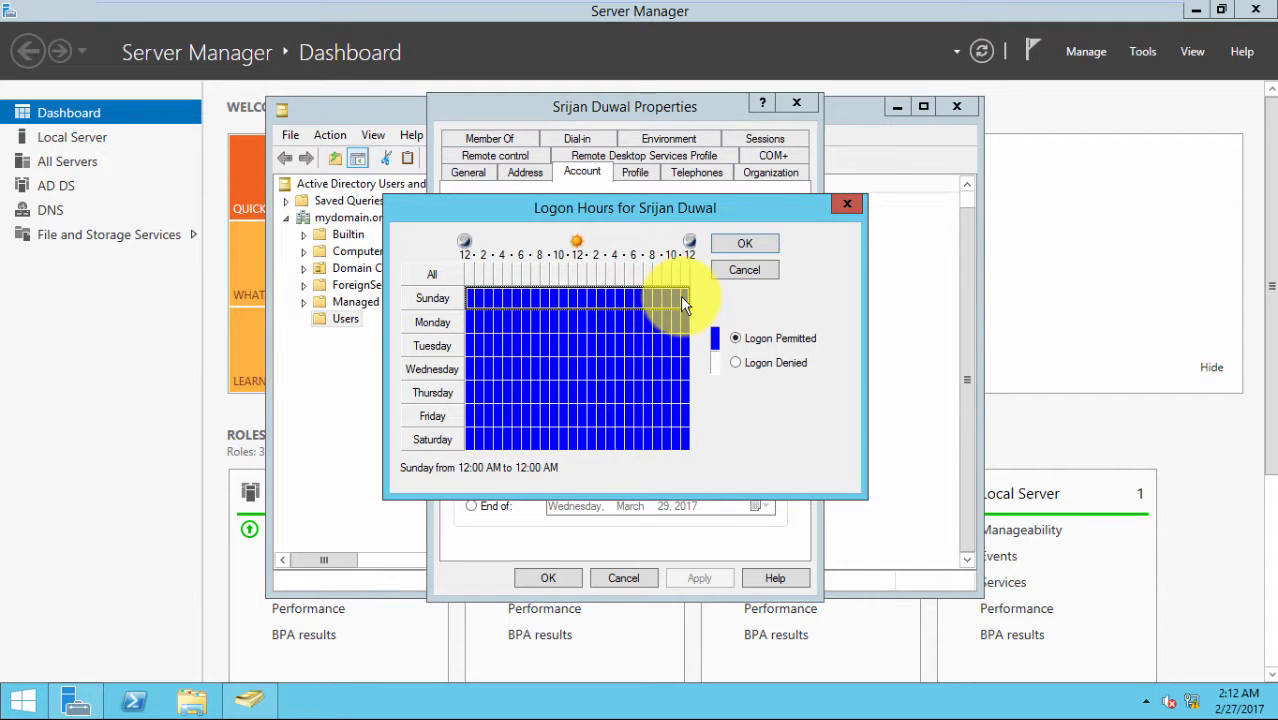
click(737, 364)
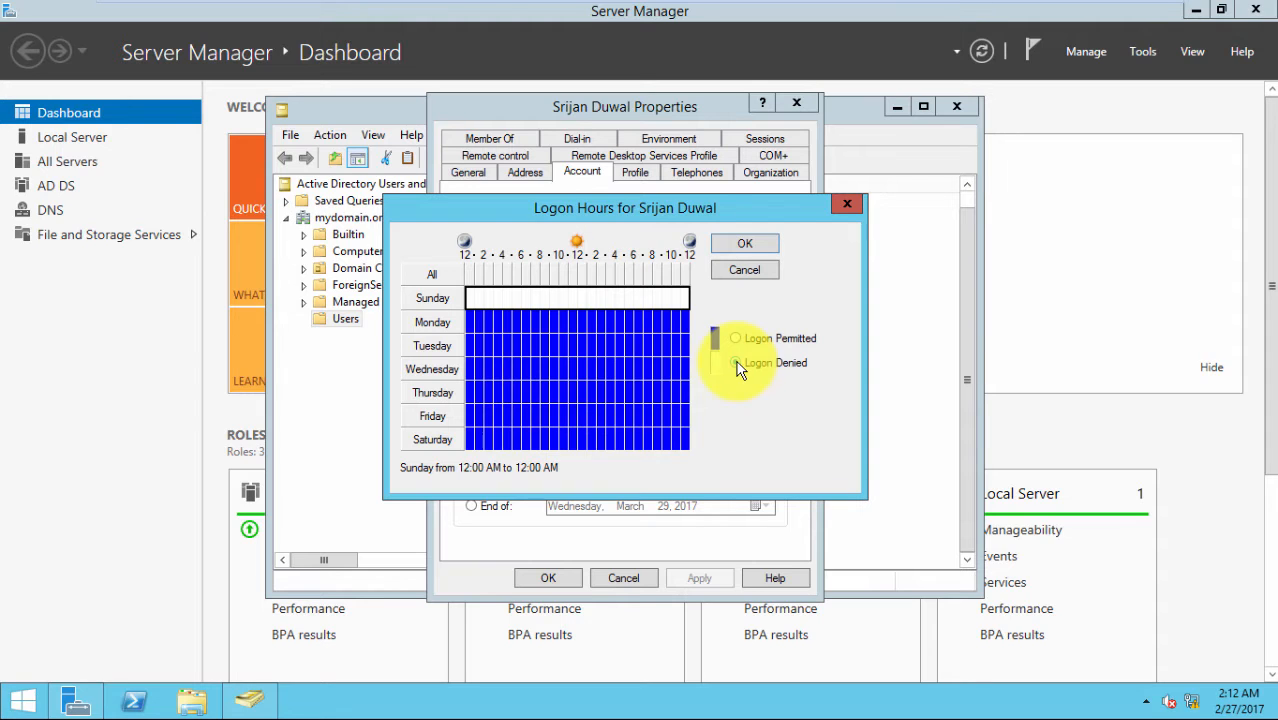
click(432, 274)
click(736, 339)
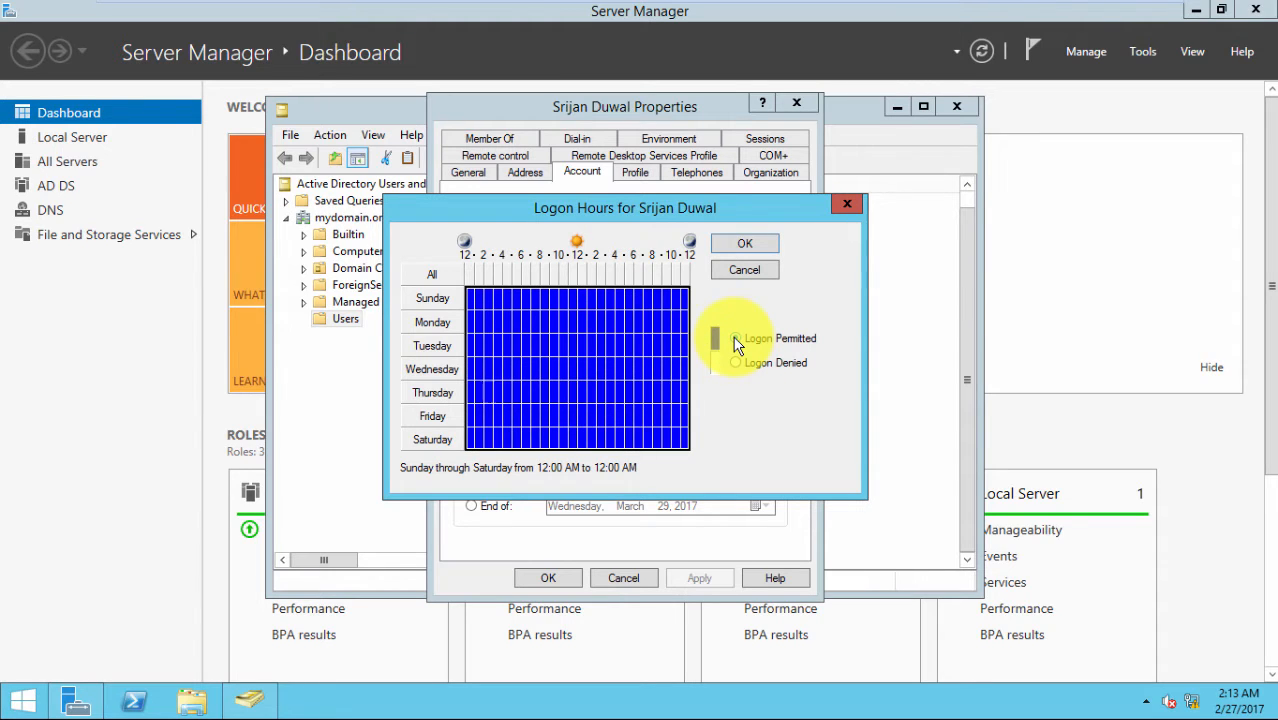
click(736, 242)
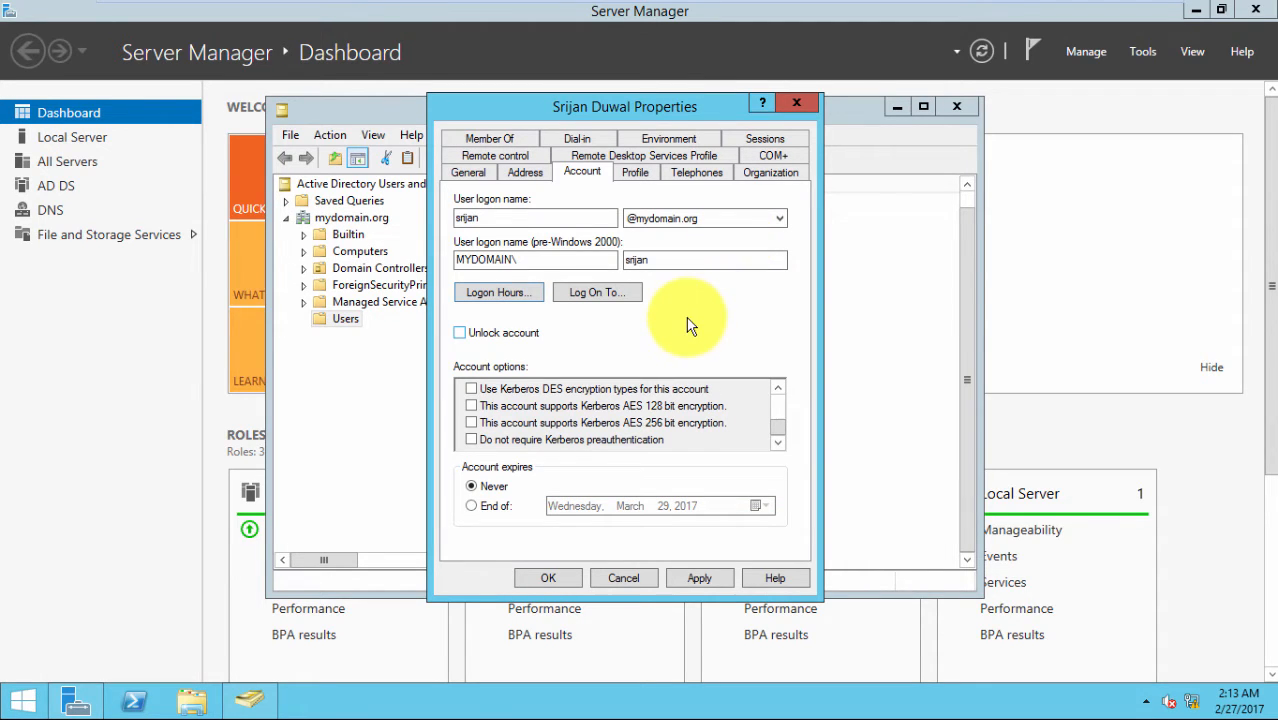
Apply the account changes and browse the Profile, Telephones, Organization, COM+, RDS Profile and Remote control tabs
click(699, 580)
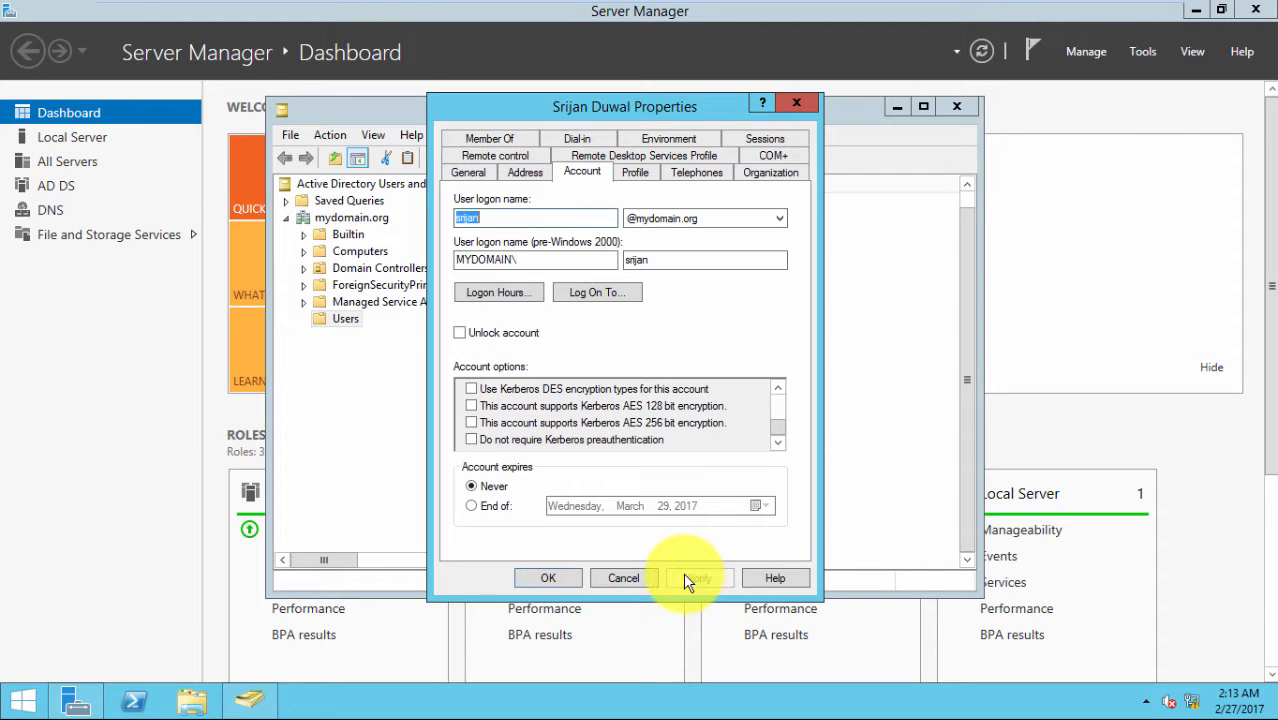
click(633, 172)
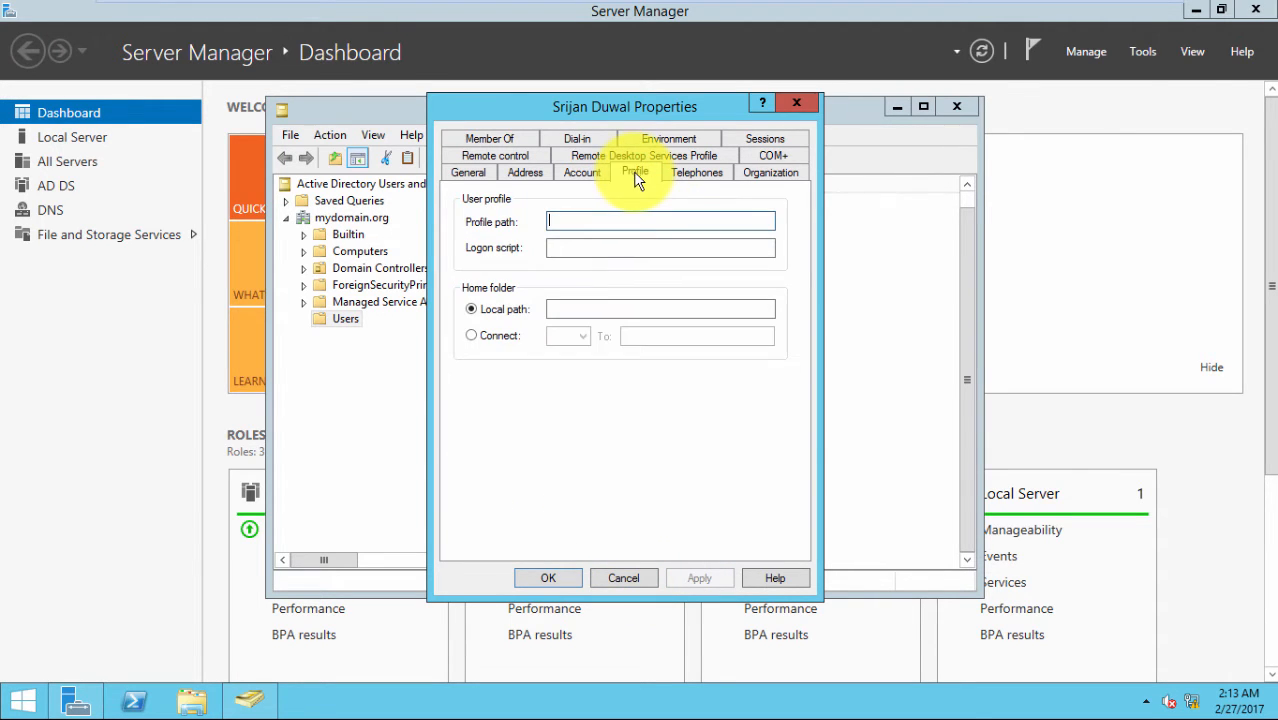
click(688, 174)
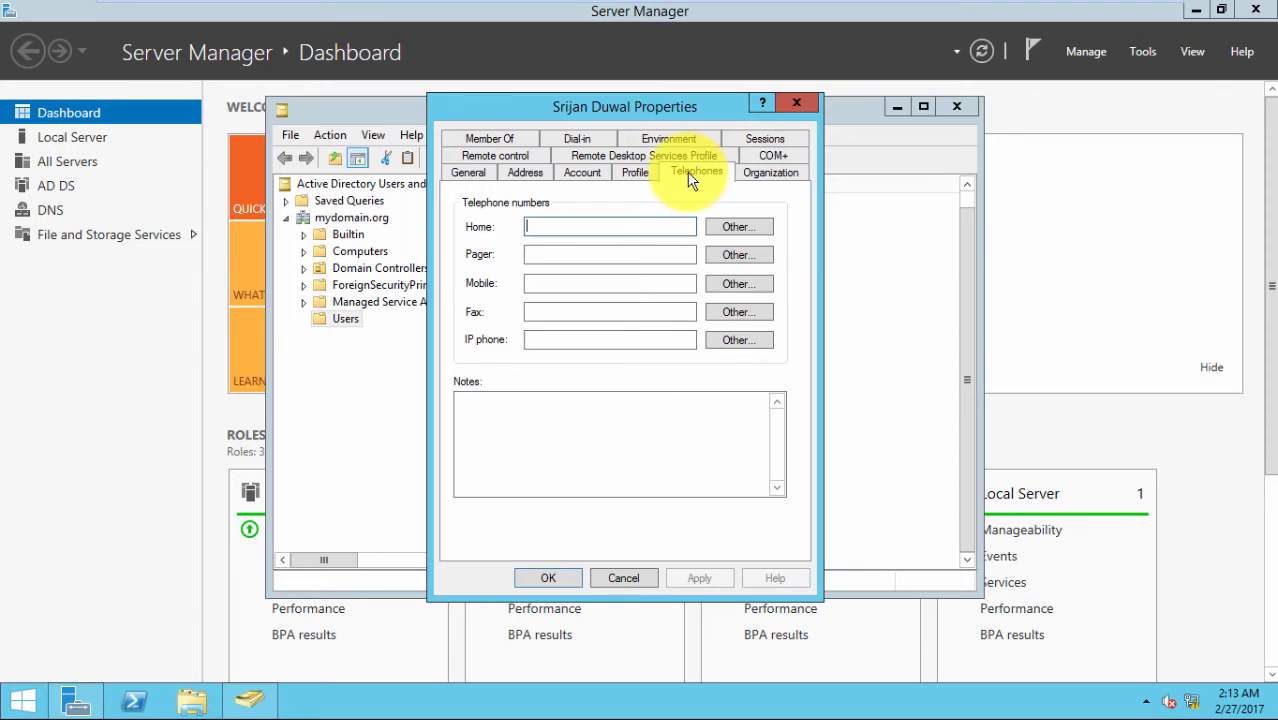
click(767, 172)
click(752, 158)
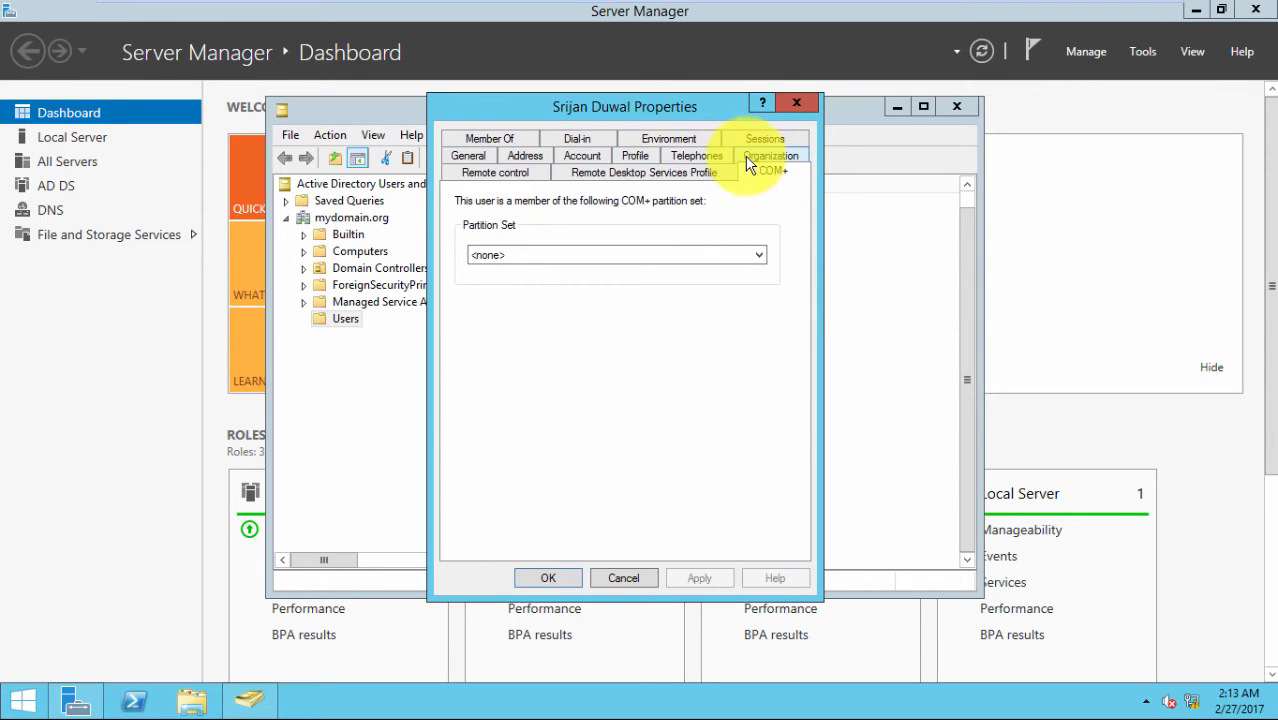
click(698, 172)
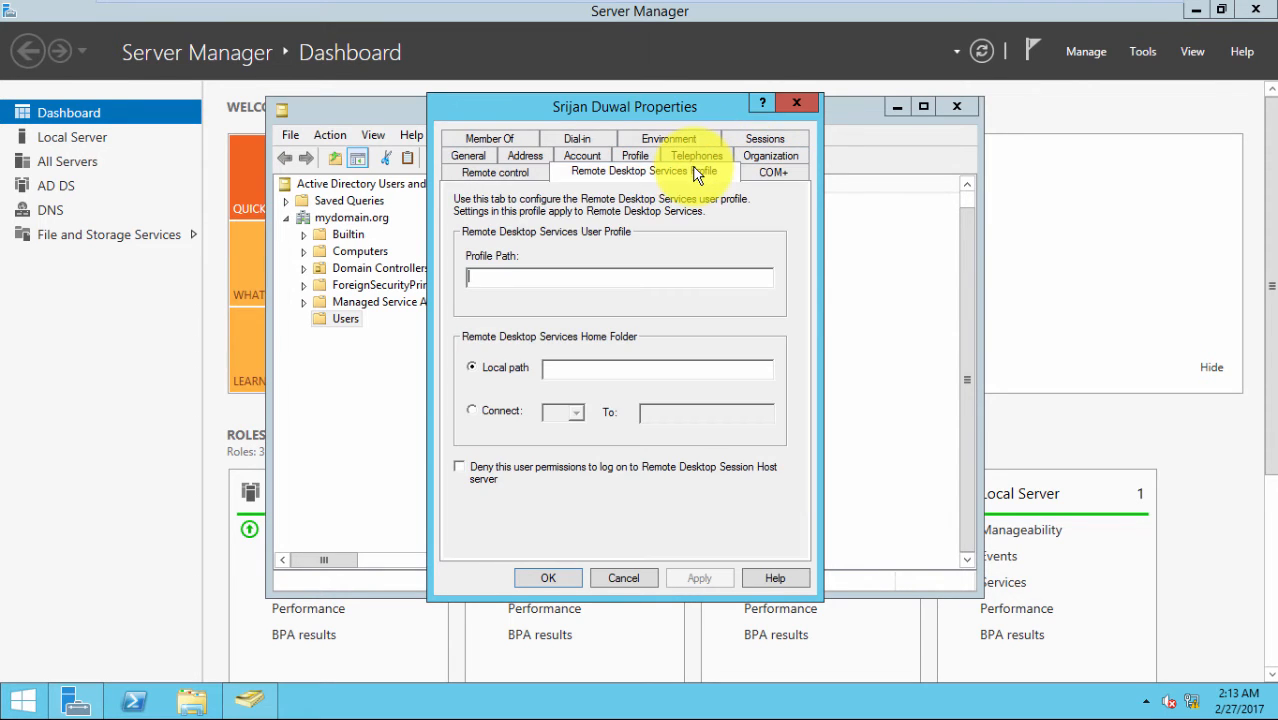
click(474, 170)
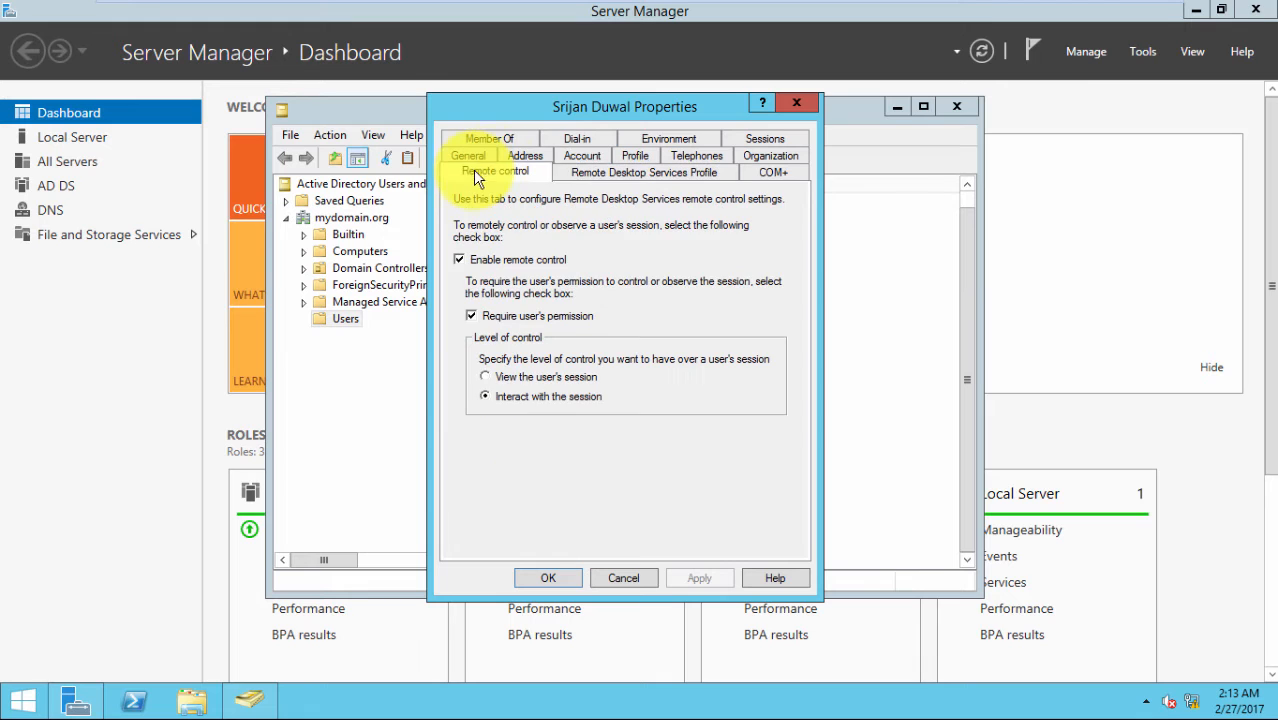
Return to the Account tab, accept the Properties with OK, and close the console
click(588, 156)
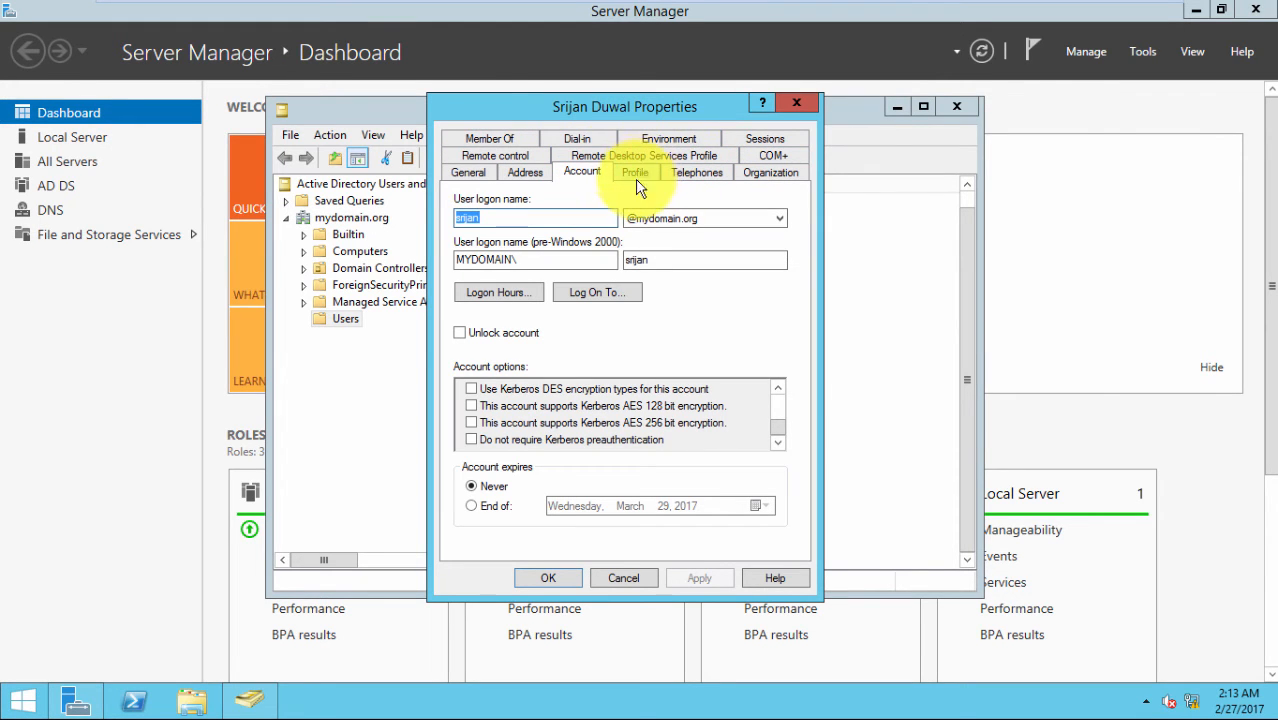
click(546, 580)
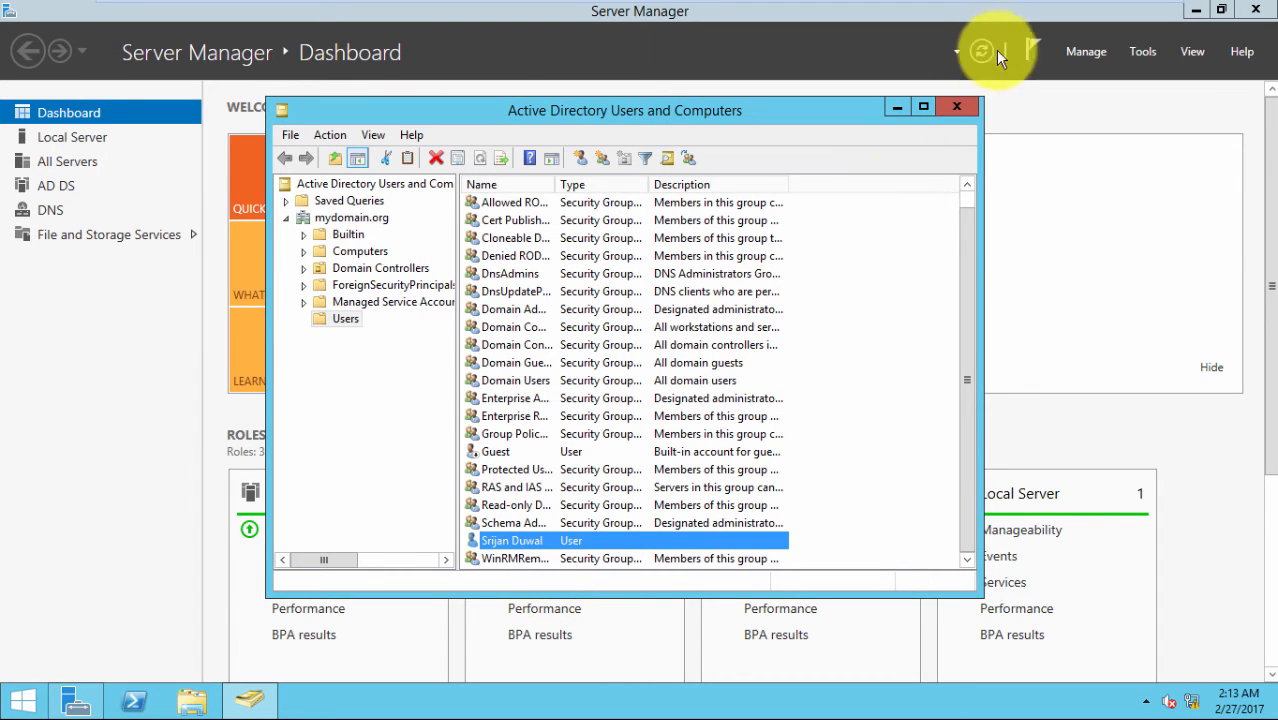
click(956, 106)
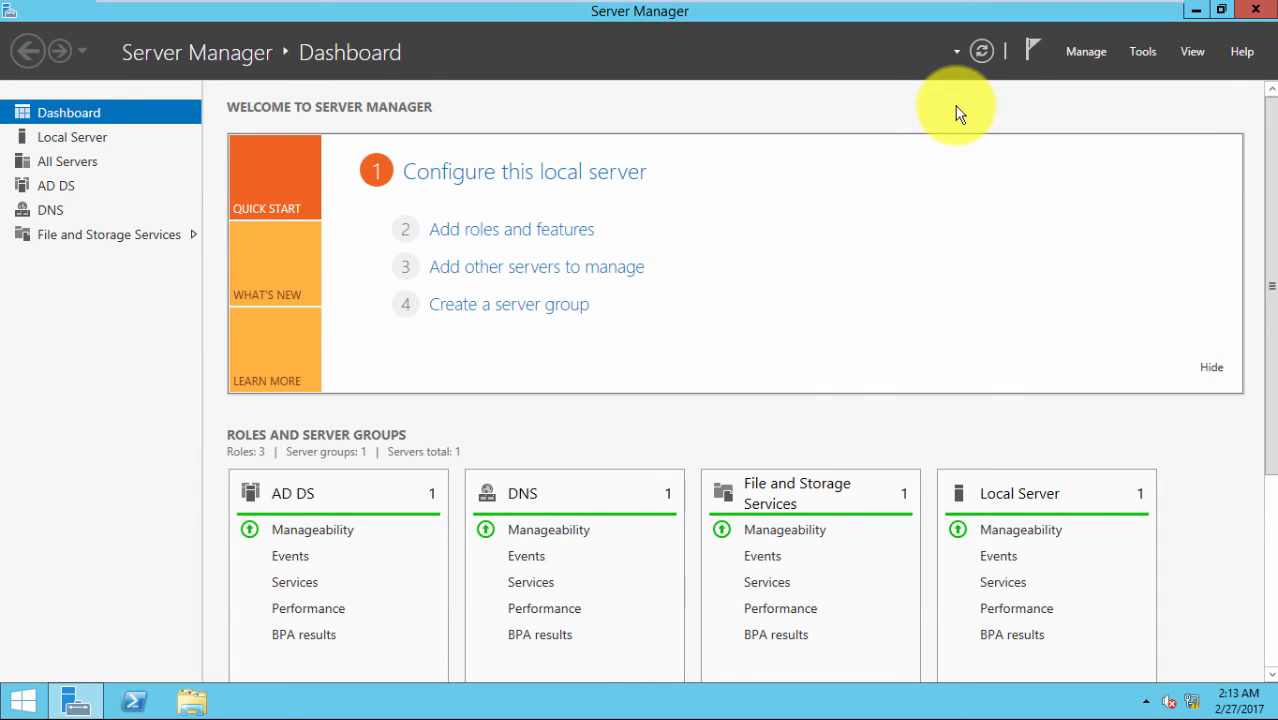